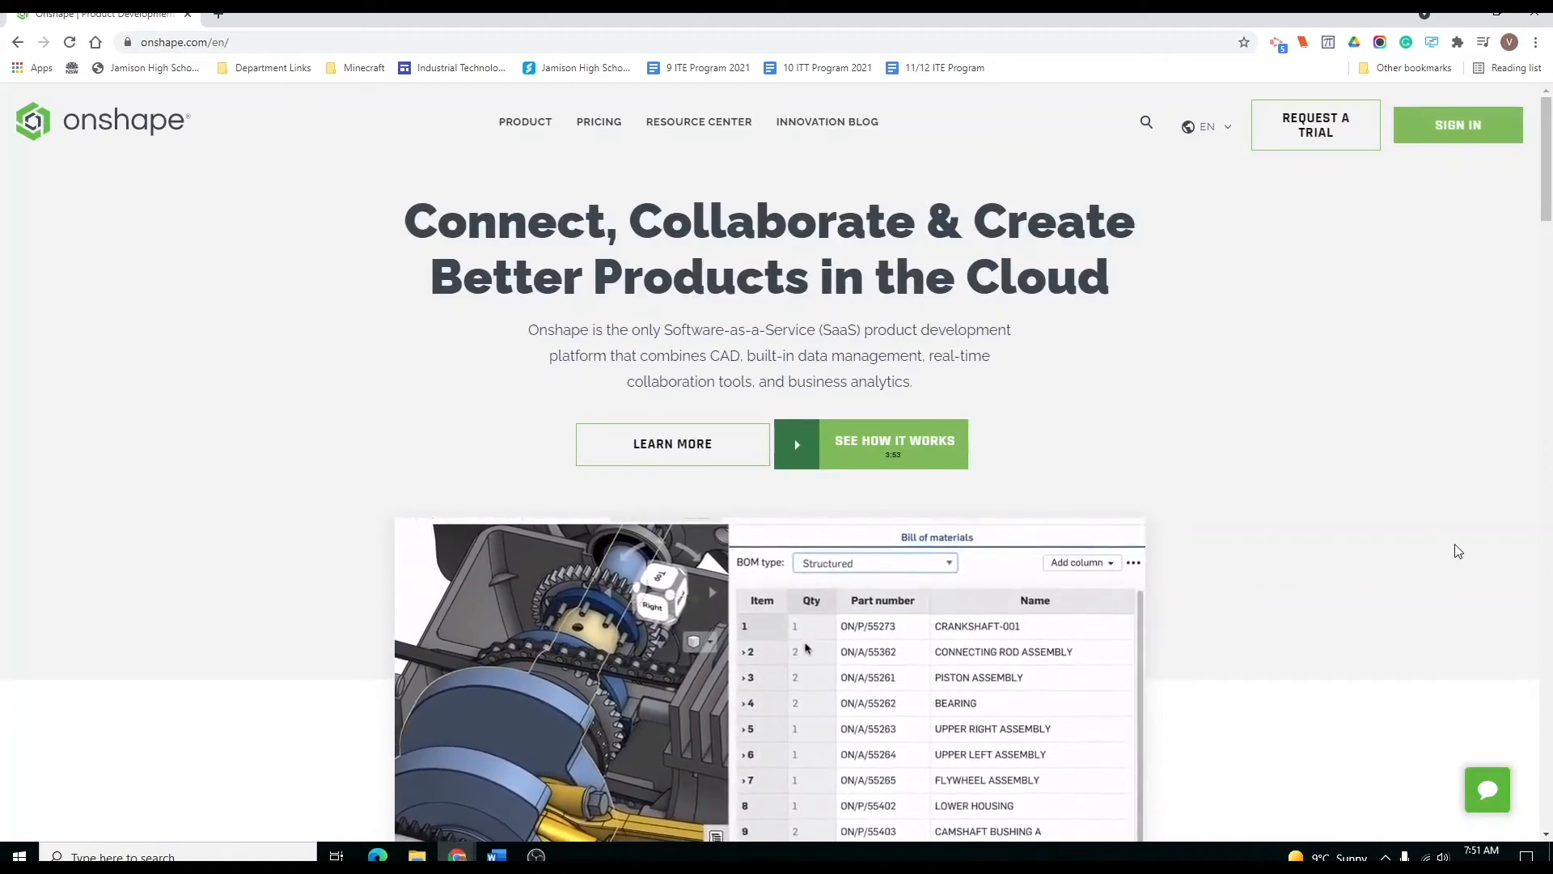
# Sign in to Onshape and create a new public document named Centre Punch.
pyautogui.click(1457, 128)
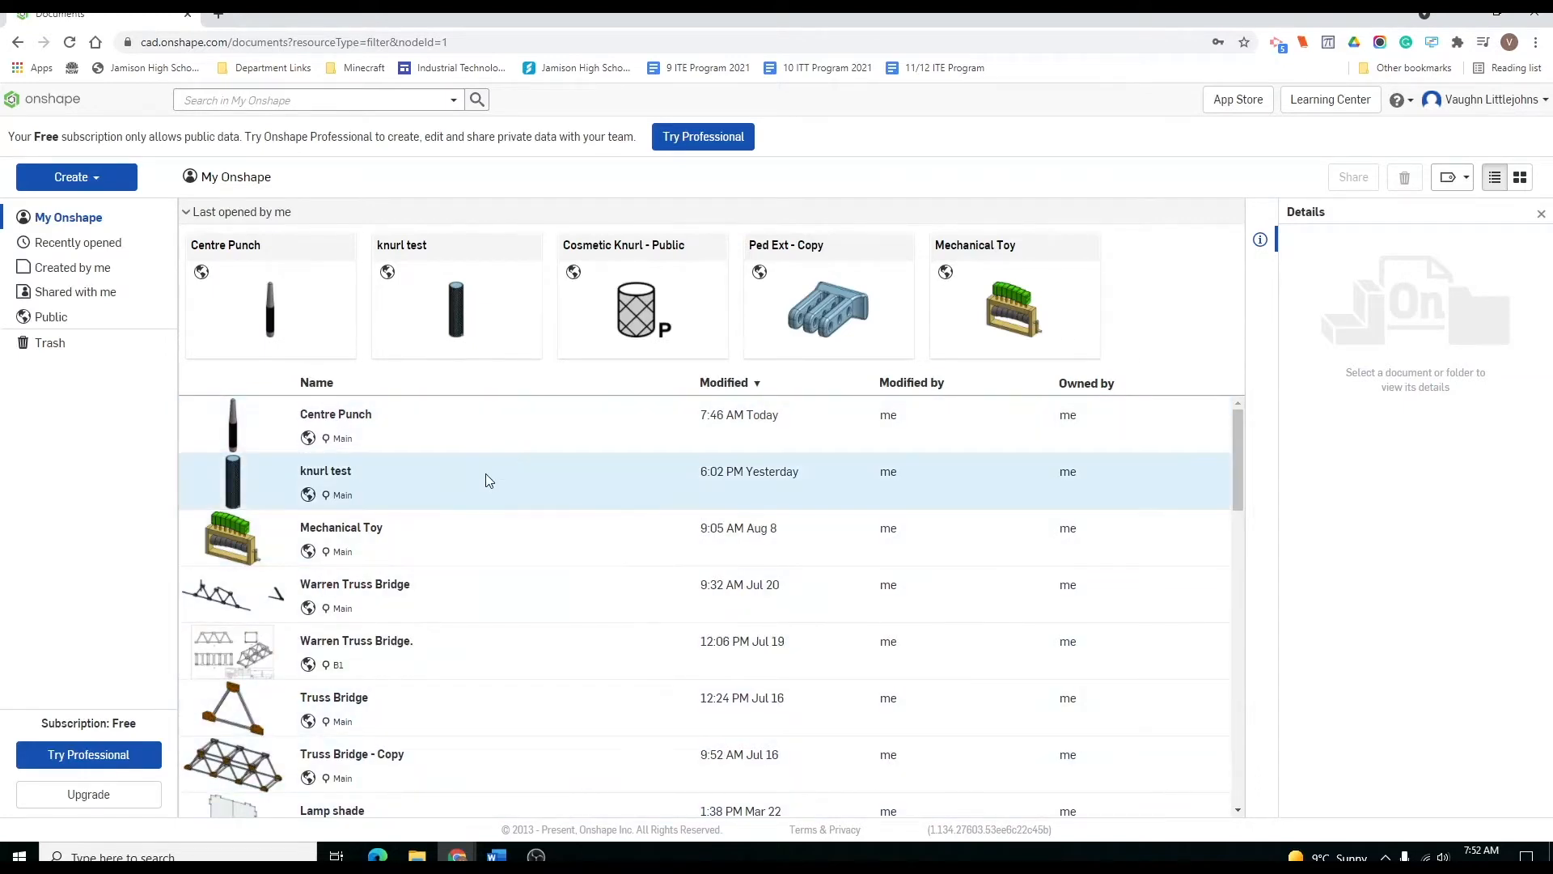
pyautogui.click(117, 185)
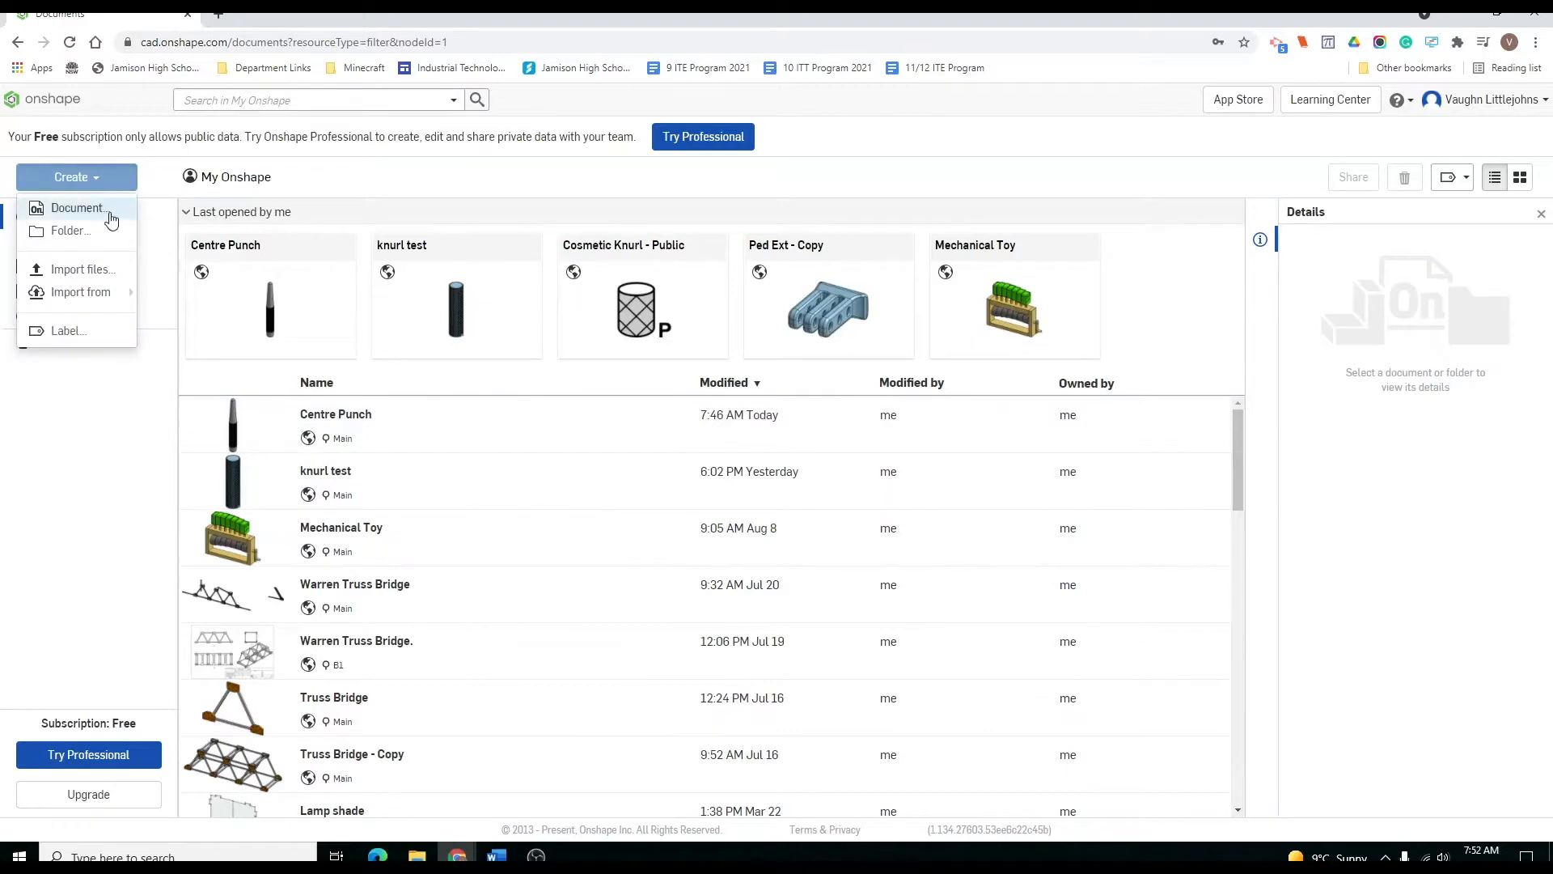
pyautogui.click(77, 208)
pyautogui.write('Centr')
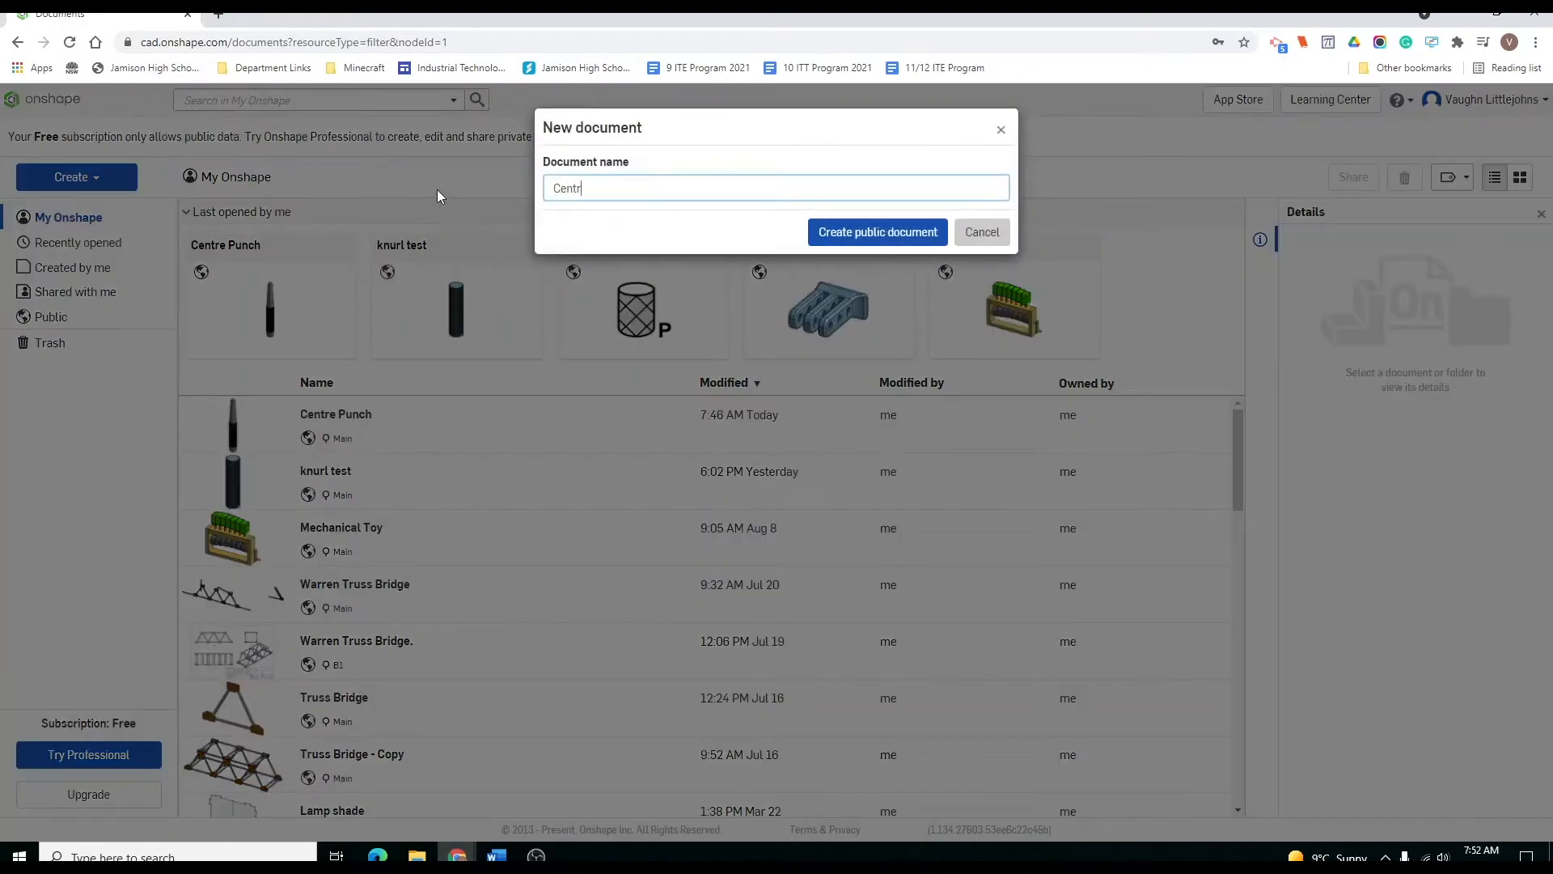
pyautogui.write('e Punch')
pyautogui.click(881, 231)
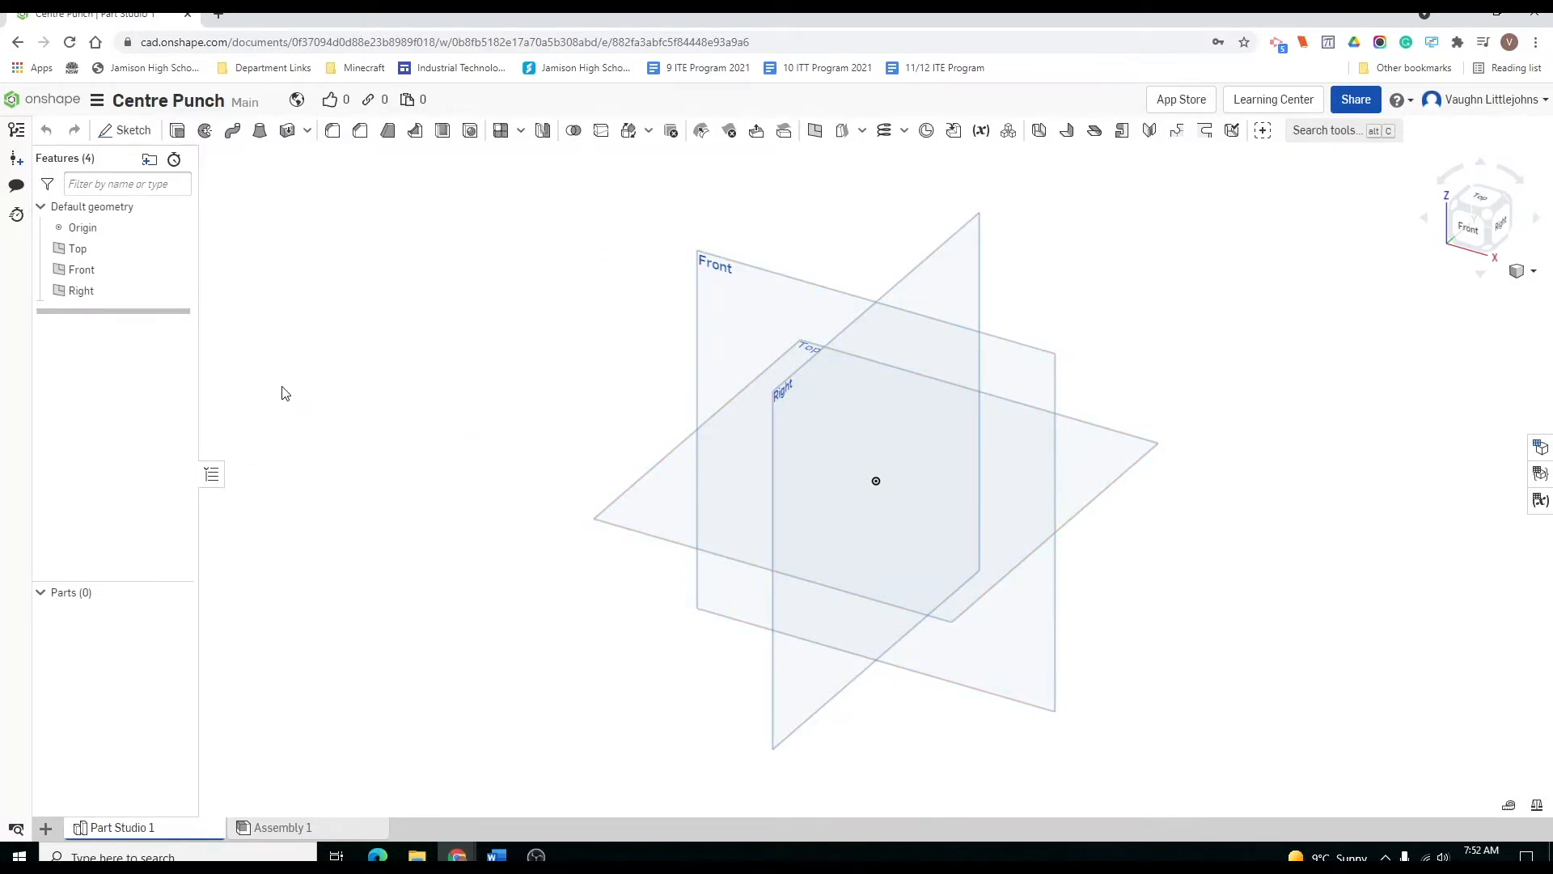
# Set the default length unit of the workspace to Millimeter and accept the units.
pyautogui.click(99, 102)
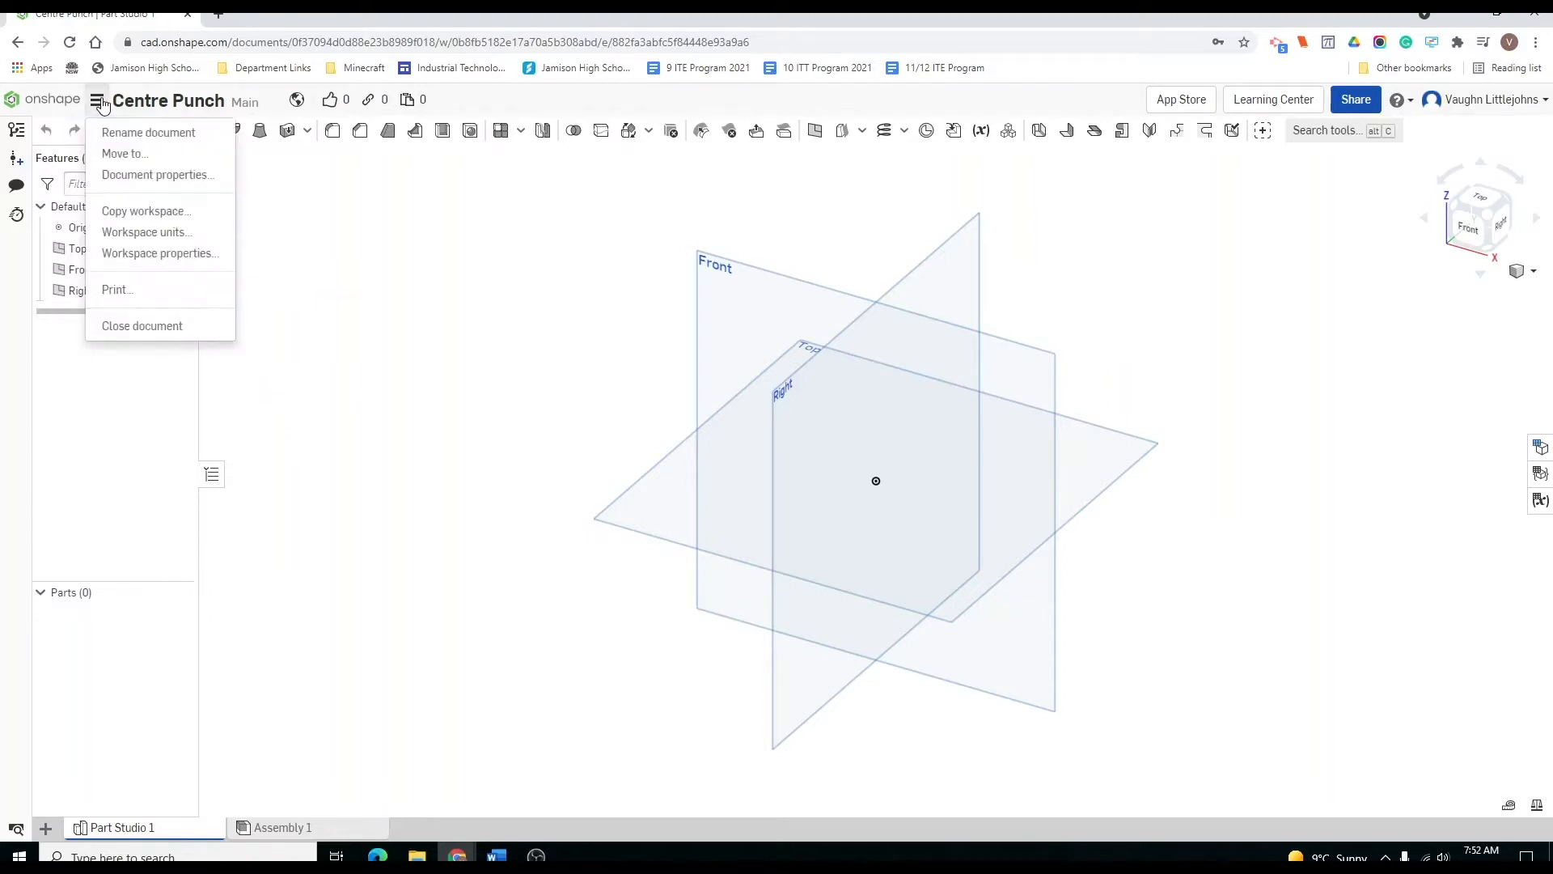
pyautogui.click(134, 234)
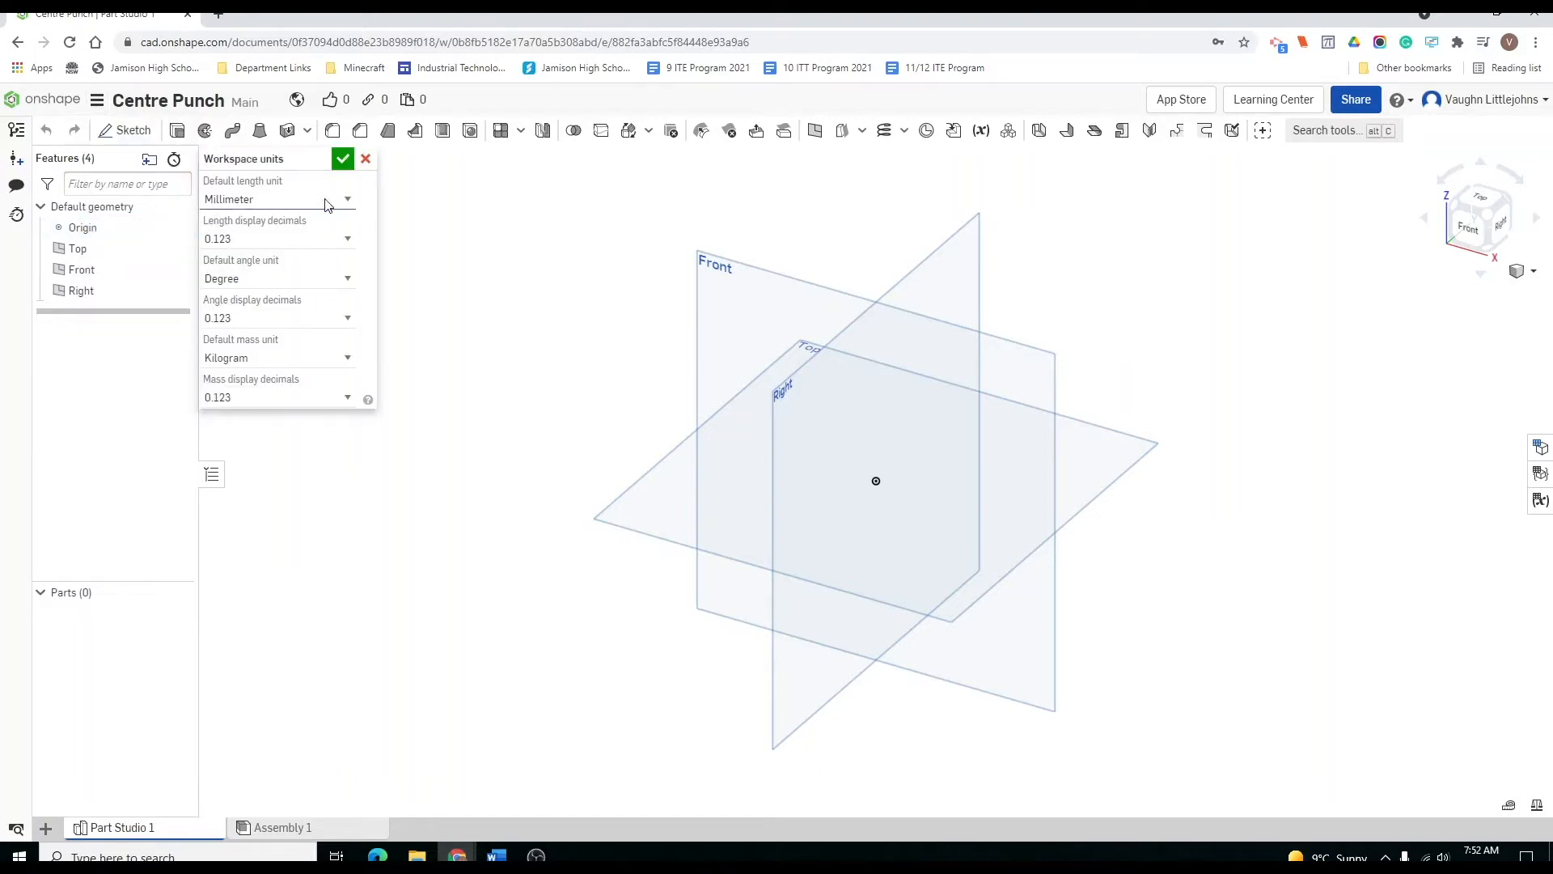
pyautogui.click(350, 203)
pyautogui.click(253, 279)
pyautogui.click(340, 162)
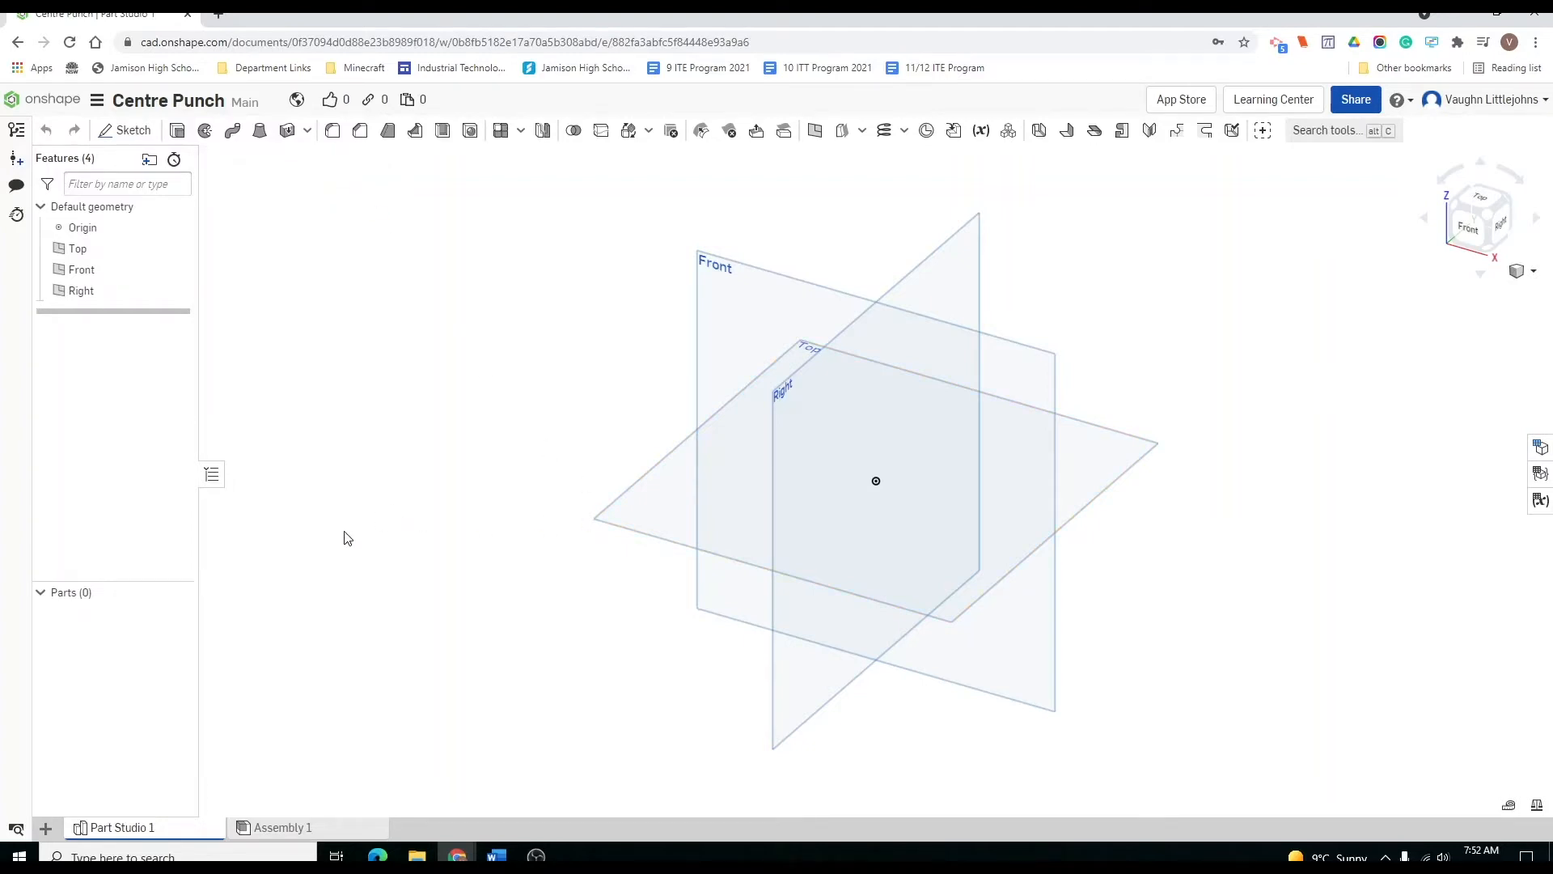
# Start a sketch on the Front plane, viewed from the front, and name it Profile Sketch.
pyautogui.click(722, 275)
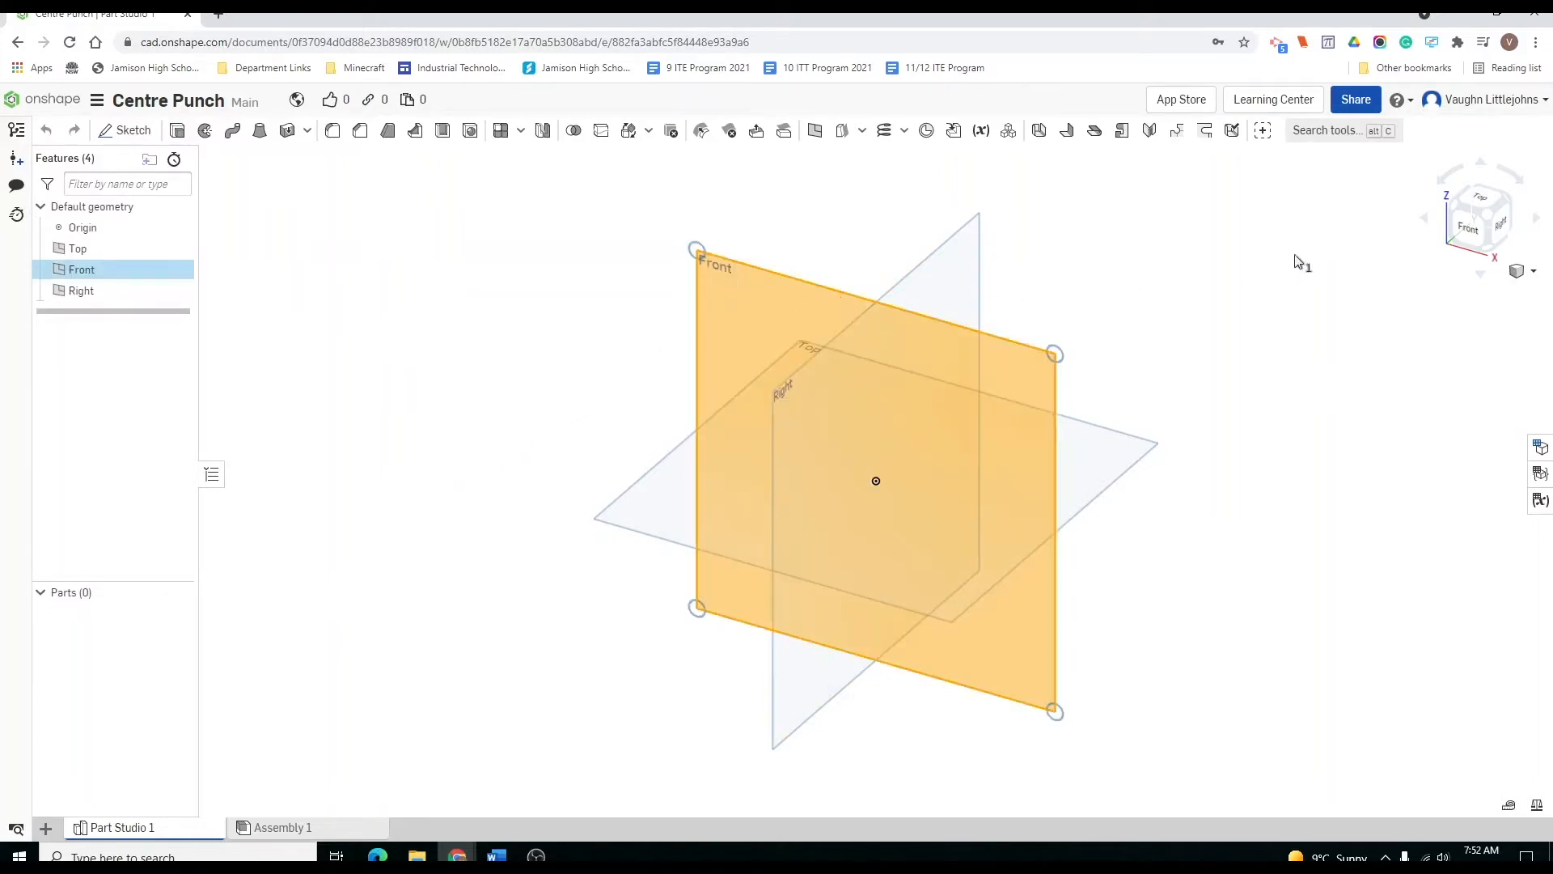
pyautogui.click(1474, 235)
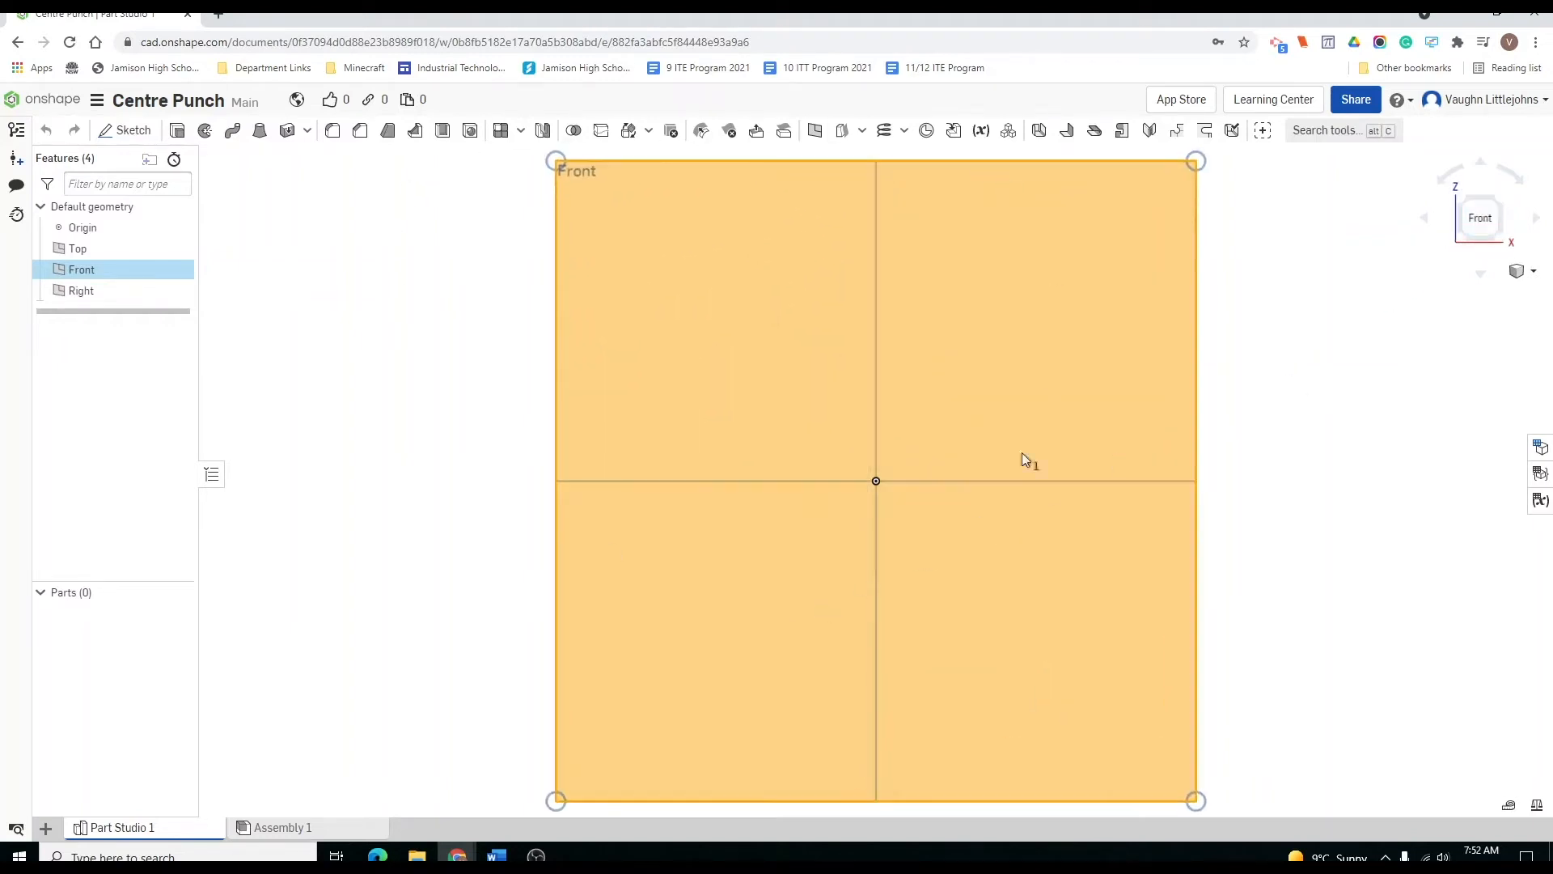
pyautogui.click(127, 135)
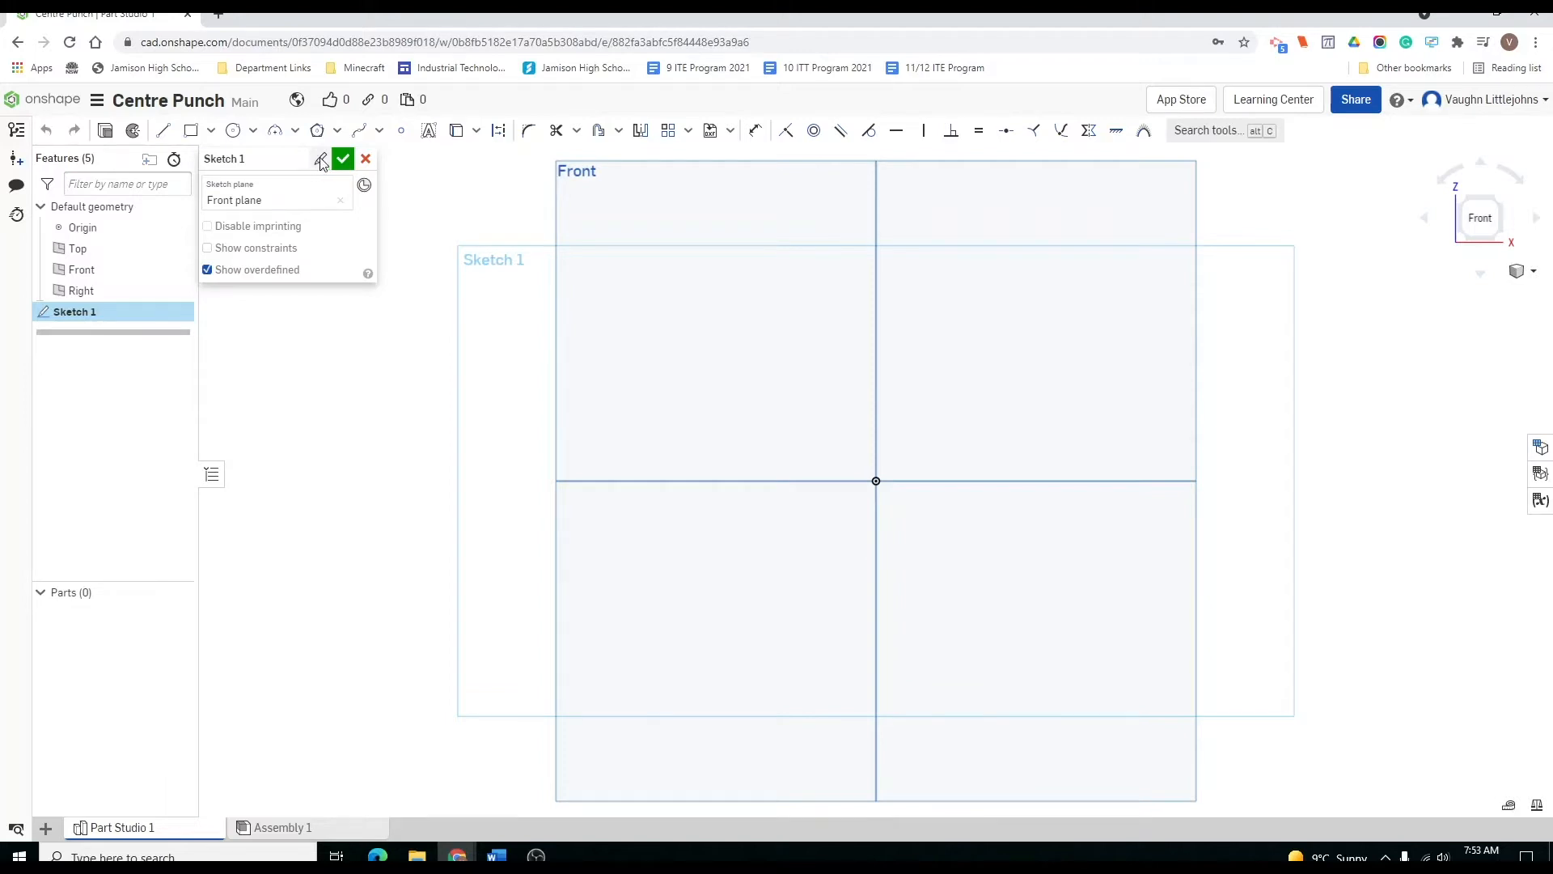
pyautogui.click(322, 161)
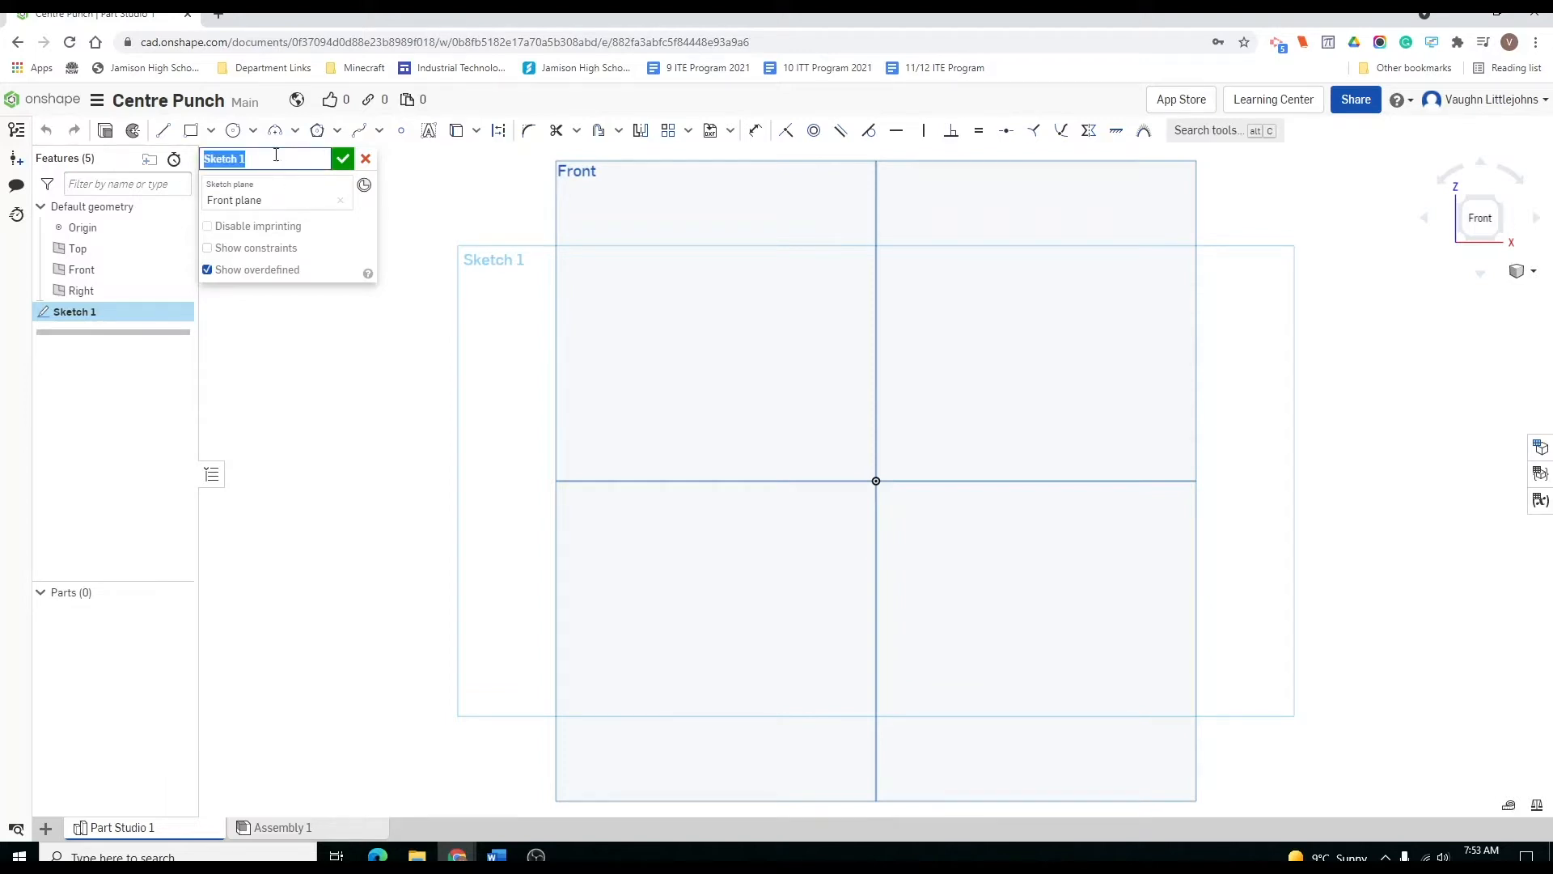
pyautogui.write('Profile')
# Draw a vertical line 100 mm long upward from the origin.
pyautogui.click(162, 130)
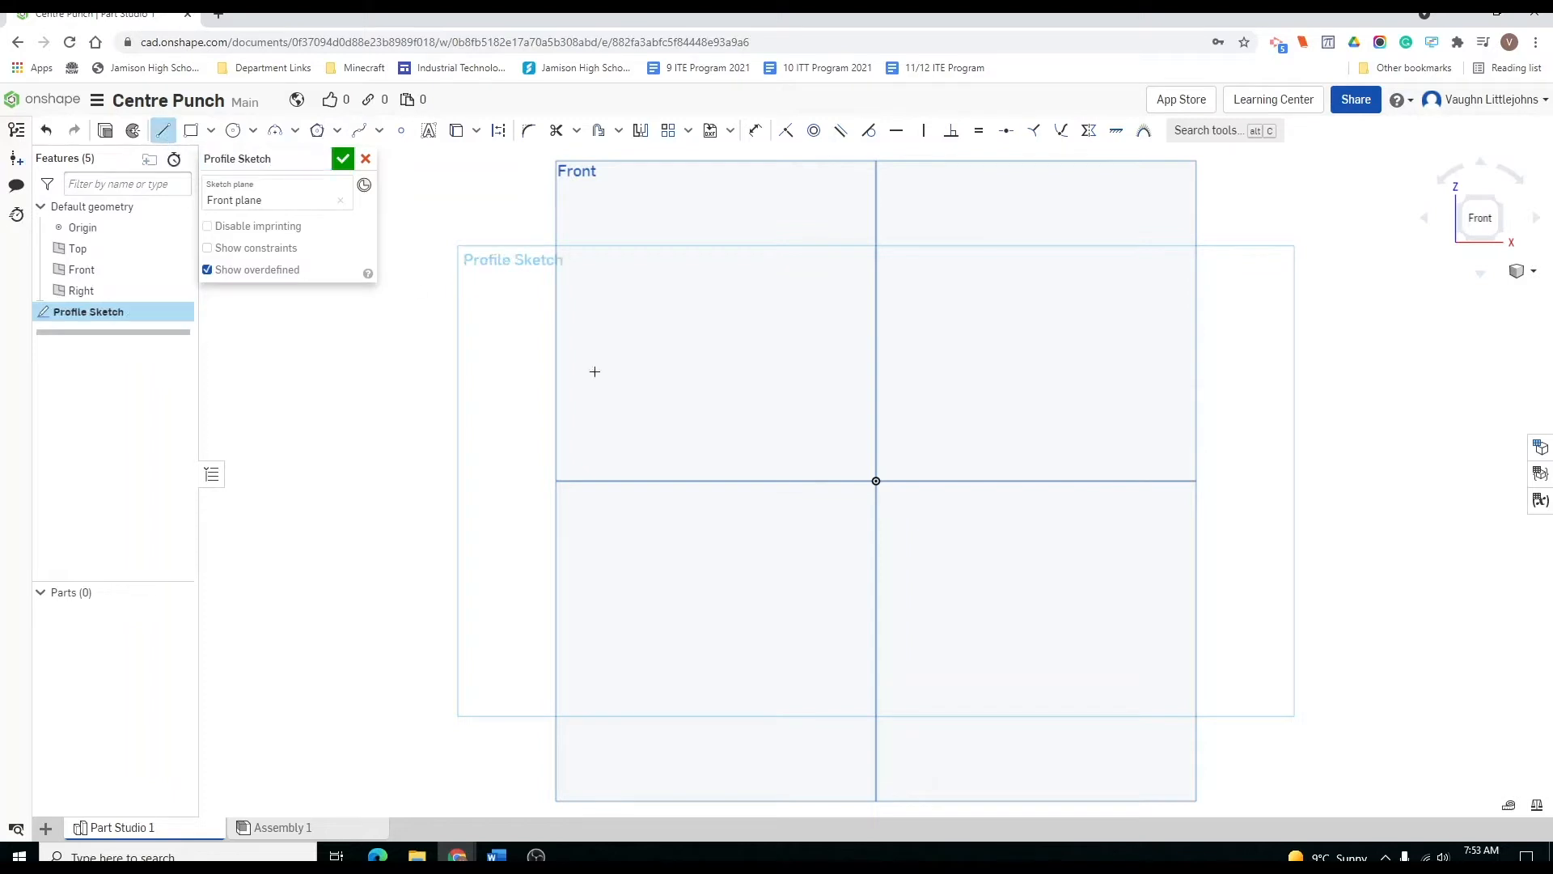
pyautogui.click(876, 480)
pyautogui.moveTo(877, 242); pyautogui.dragTo(891, 427, button='middle')
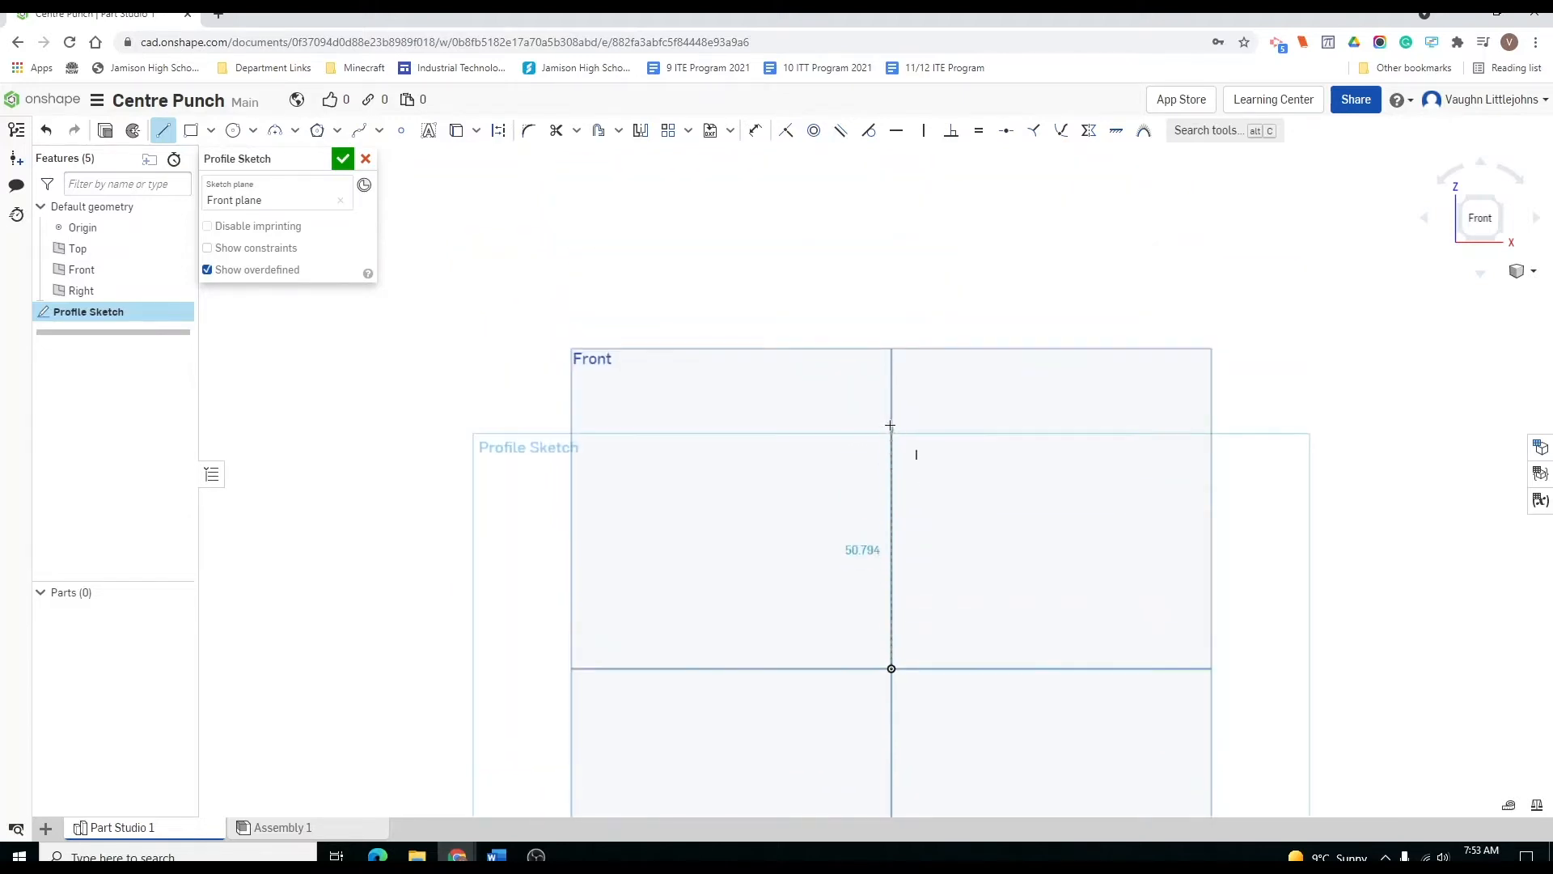
pyautogui.click(889, 318)
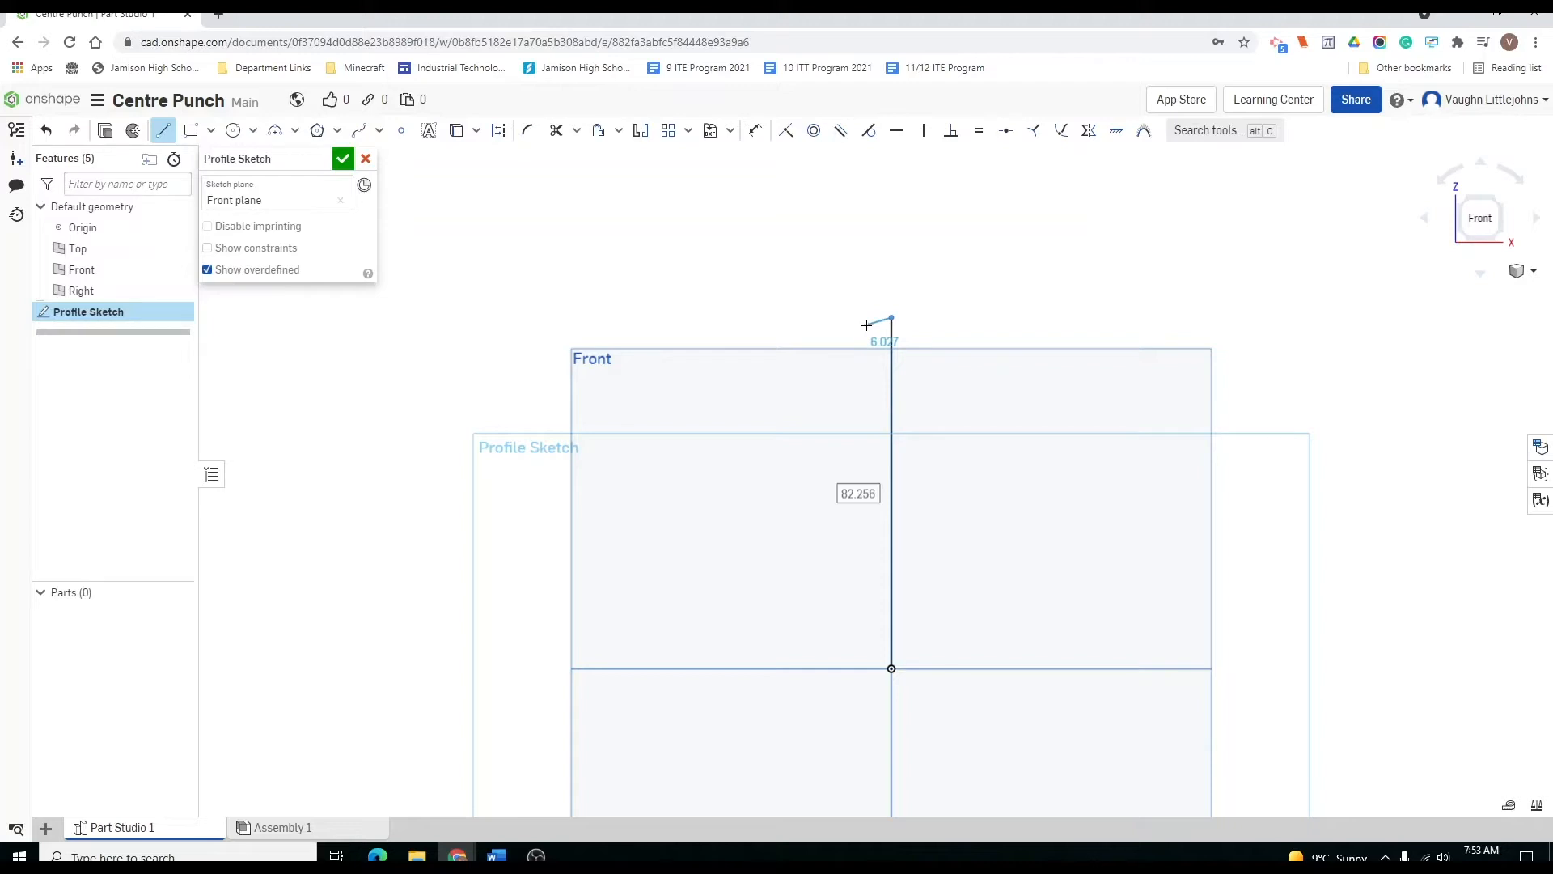
pyautogui.write('100')
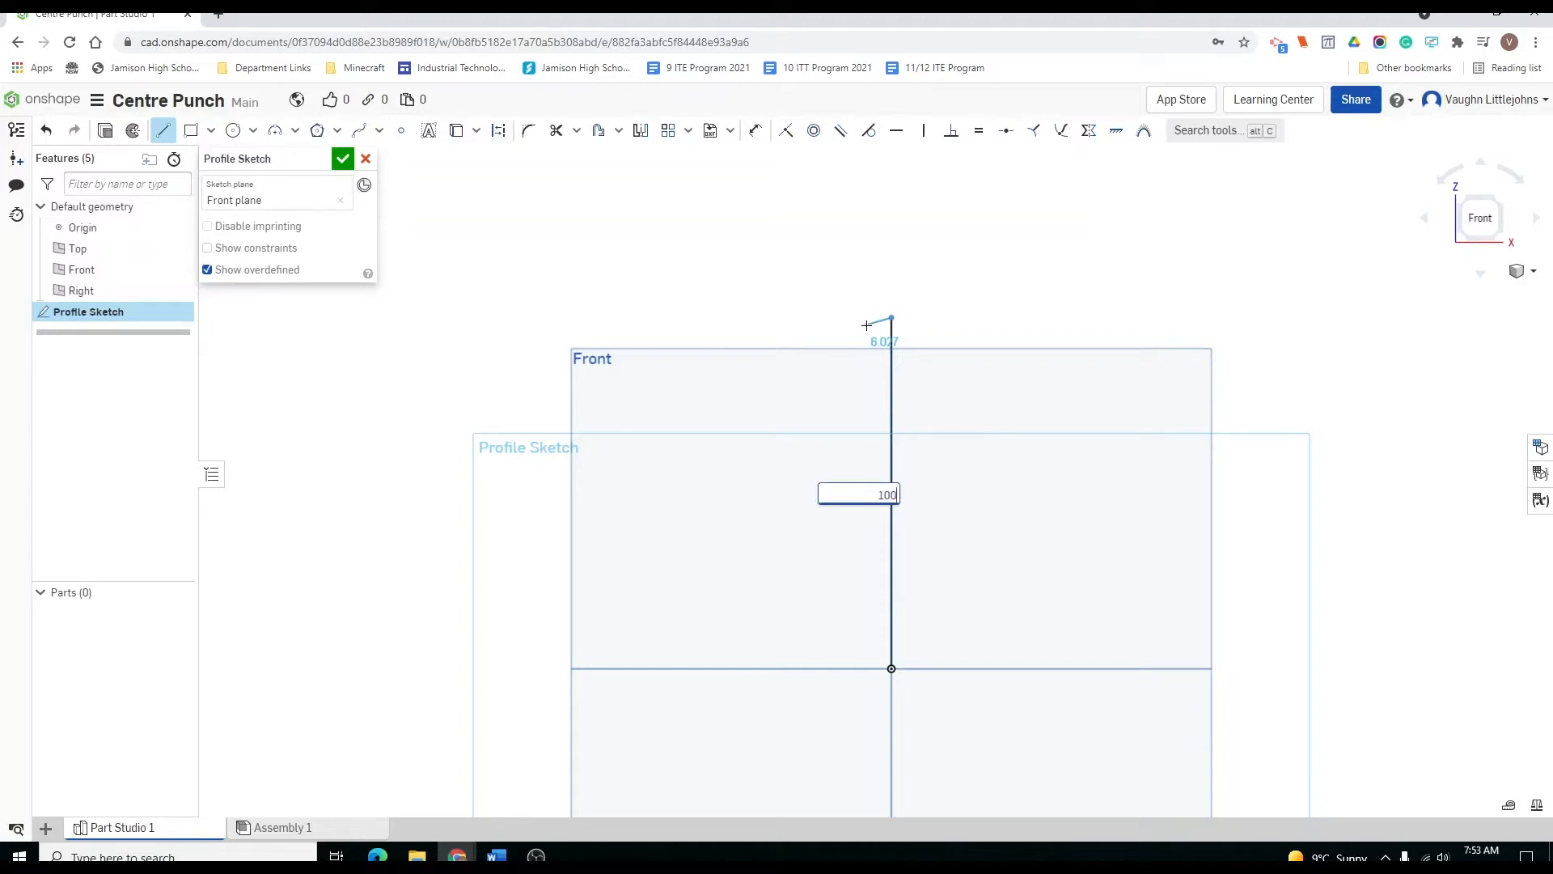
pyautogui.press('Return')
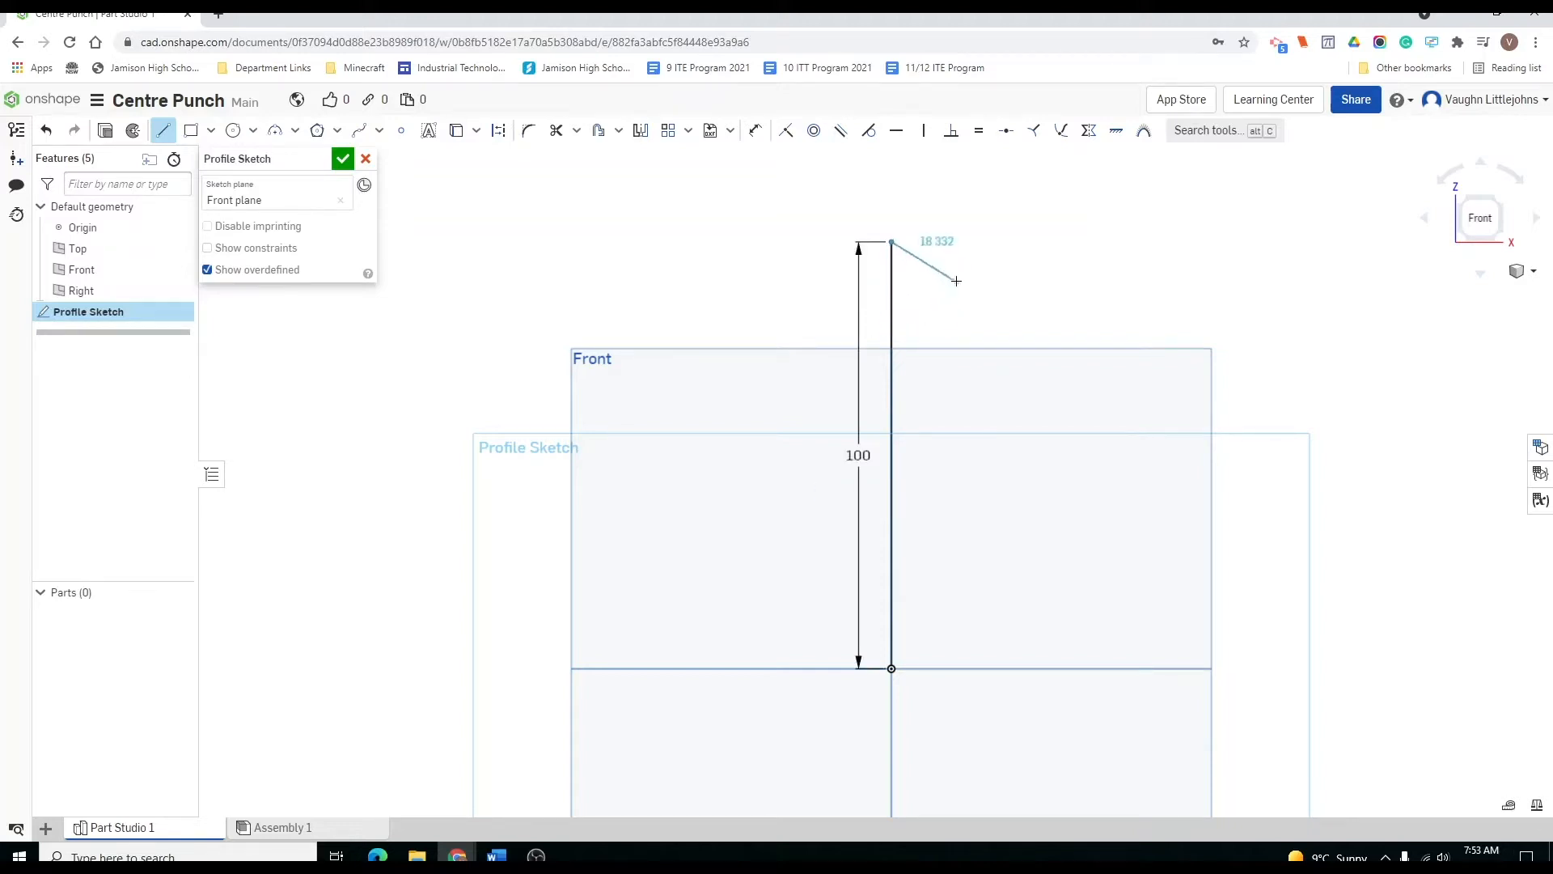
pyautogui.press('Escape')
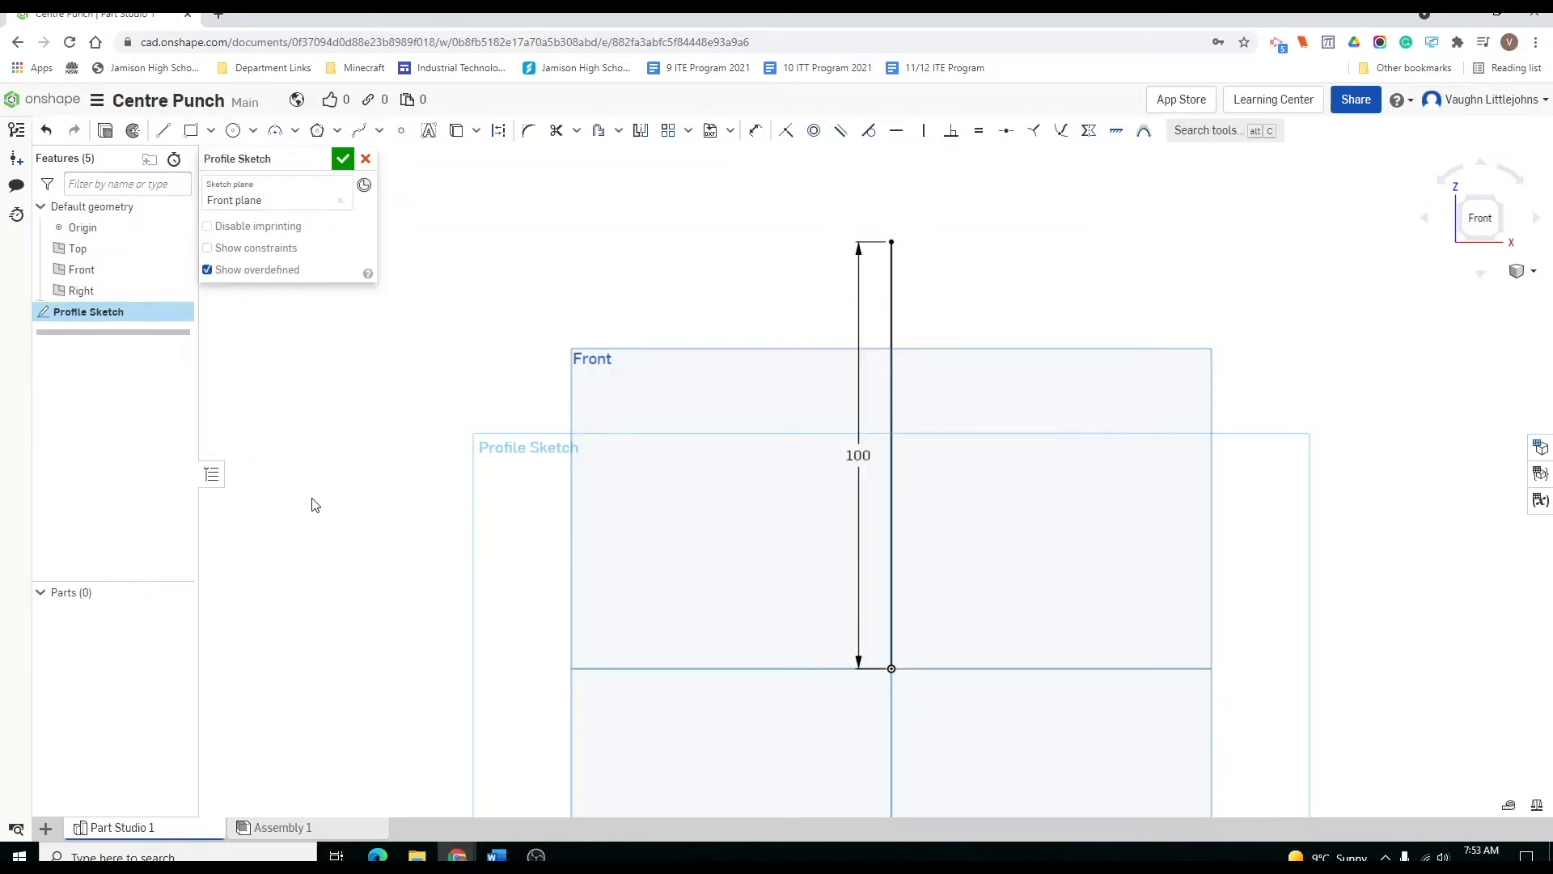
# Draw a horizontal line 5 mm long from the origin, to the right of the vertical line's lower end.
pyautogui.click(162, 130)
pyautogui.scroll(5, 896, 668)
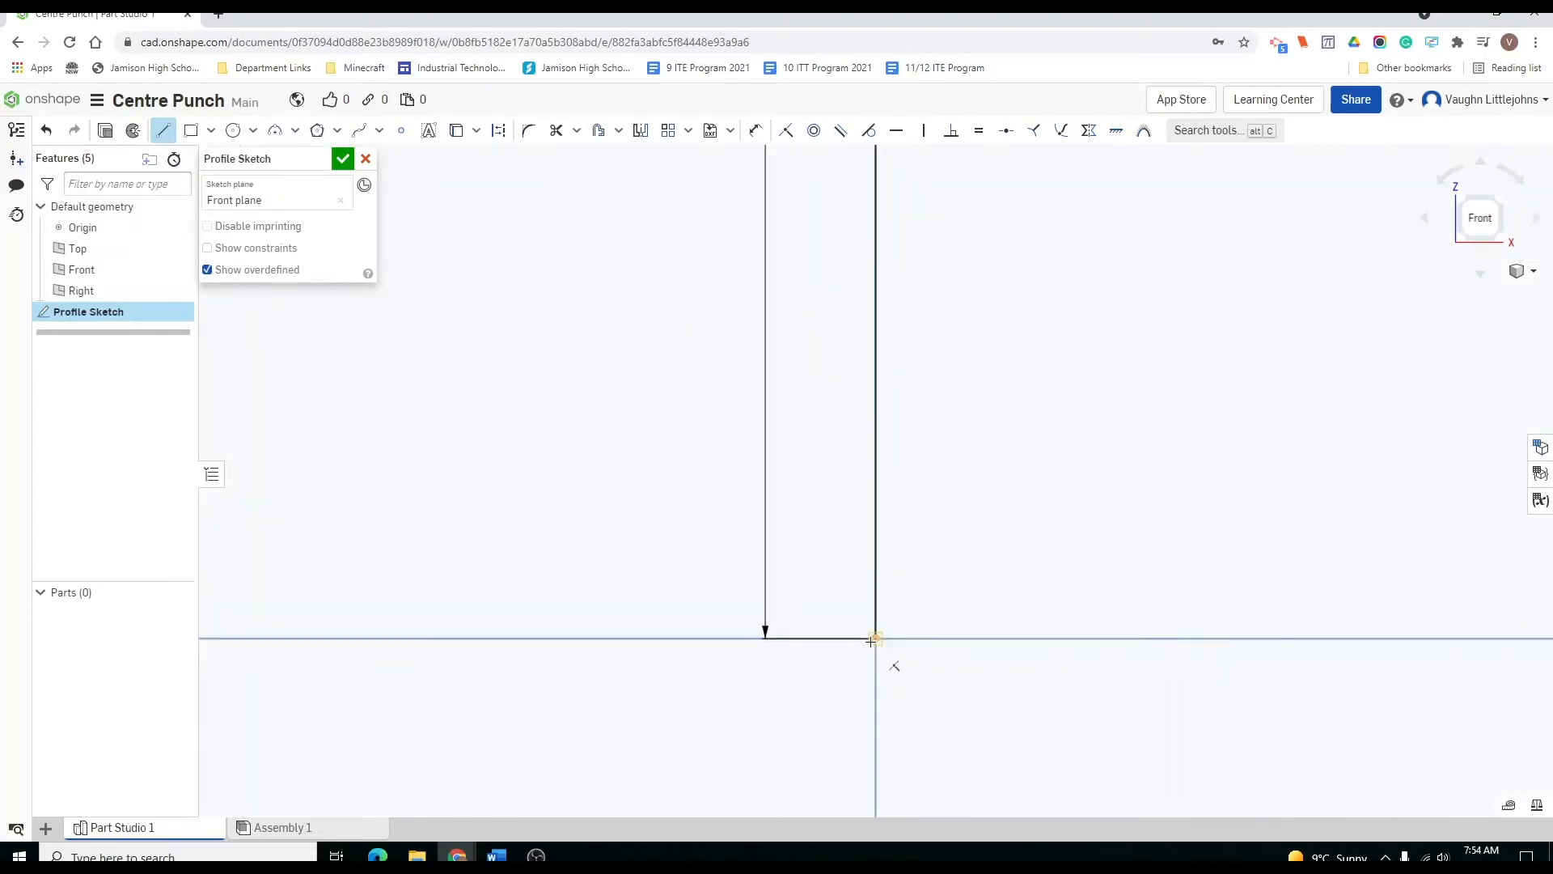
pyautogui.scroll(3, 871, 640)
pyautogui.scroll(2, 878, 637)
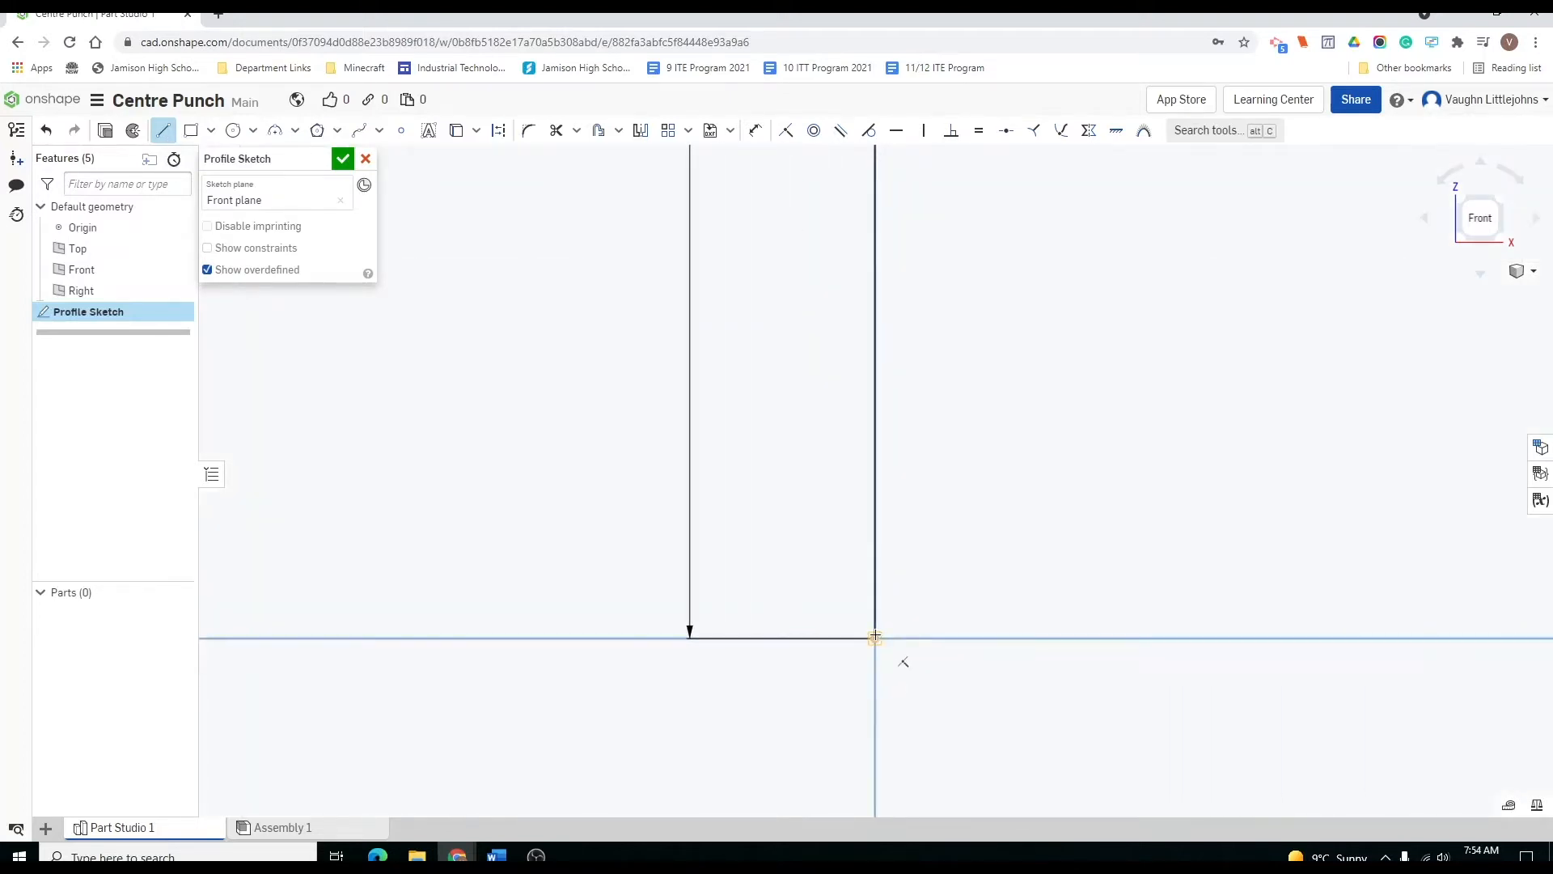
pyautogui.click(875, 639)
pyautogui.click(1027, 639)
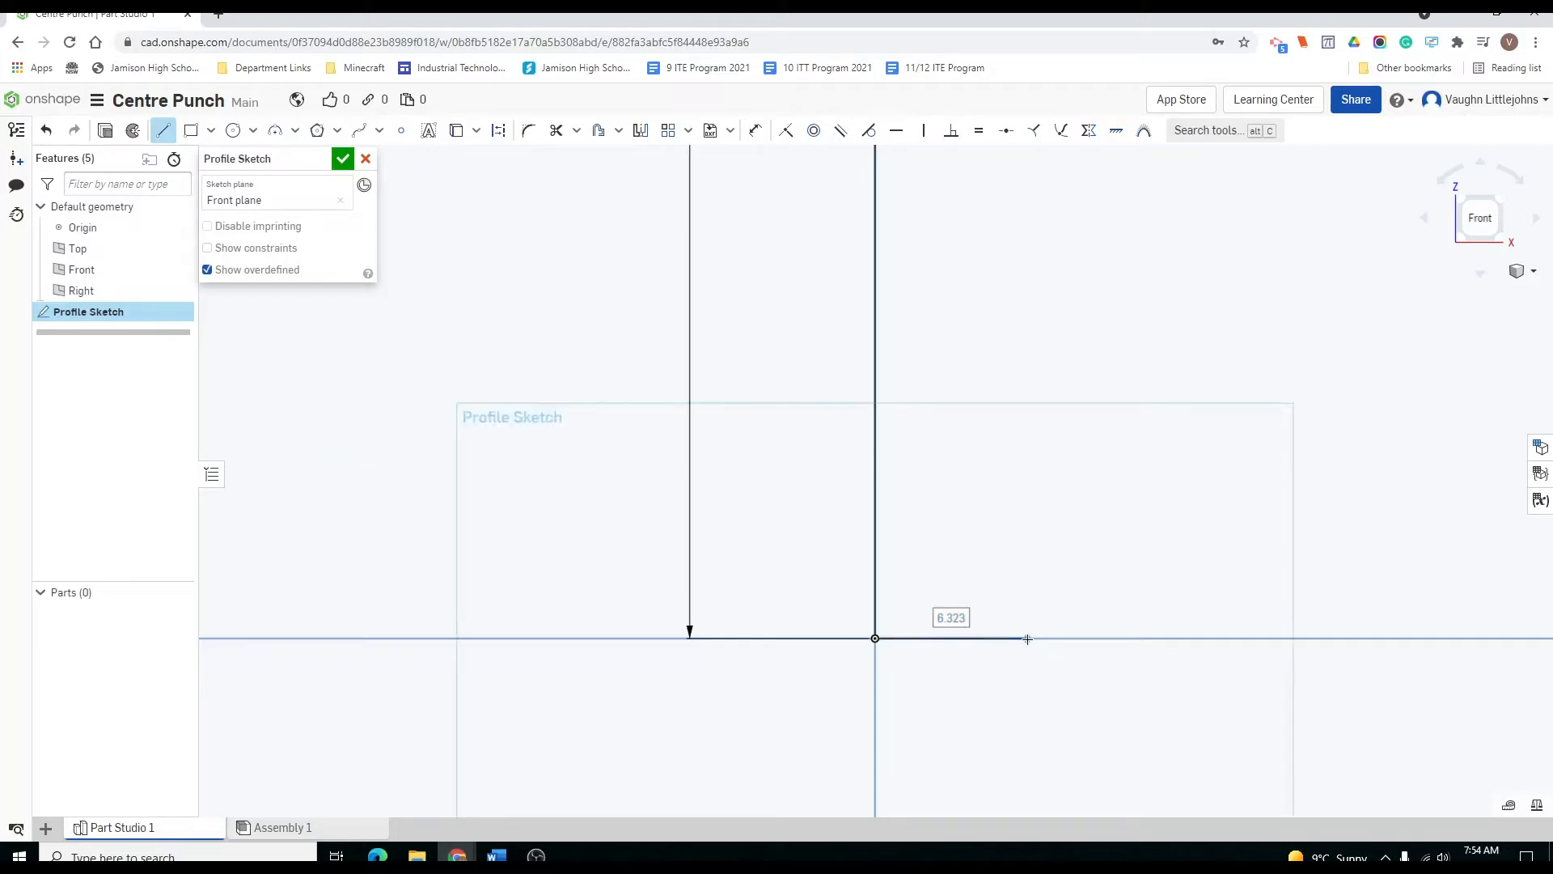
pyautogui.write('5')
pyautogui.press('Return')
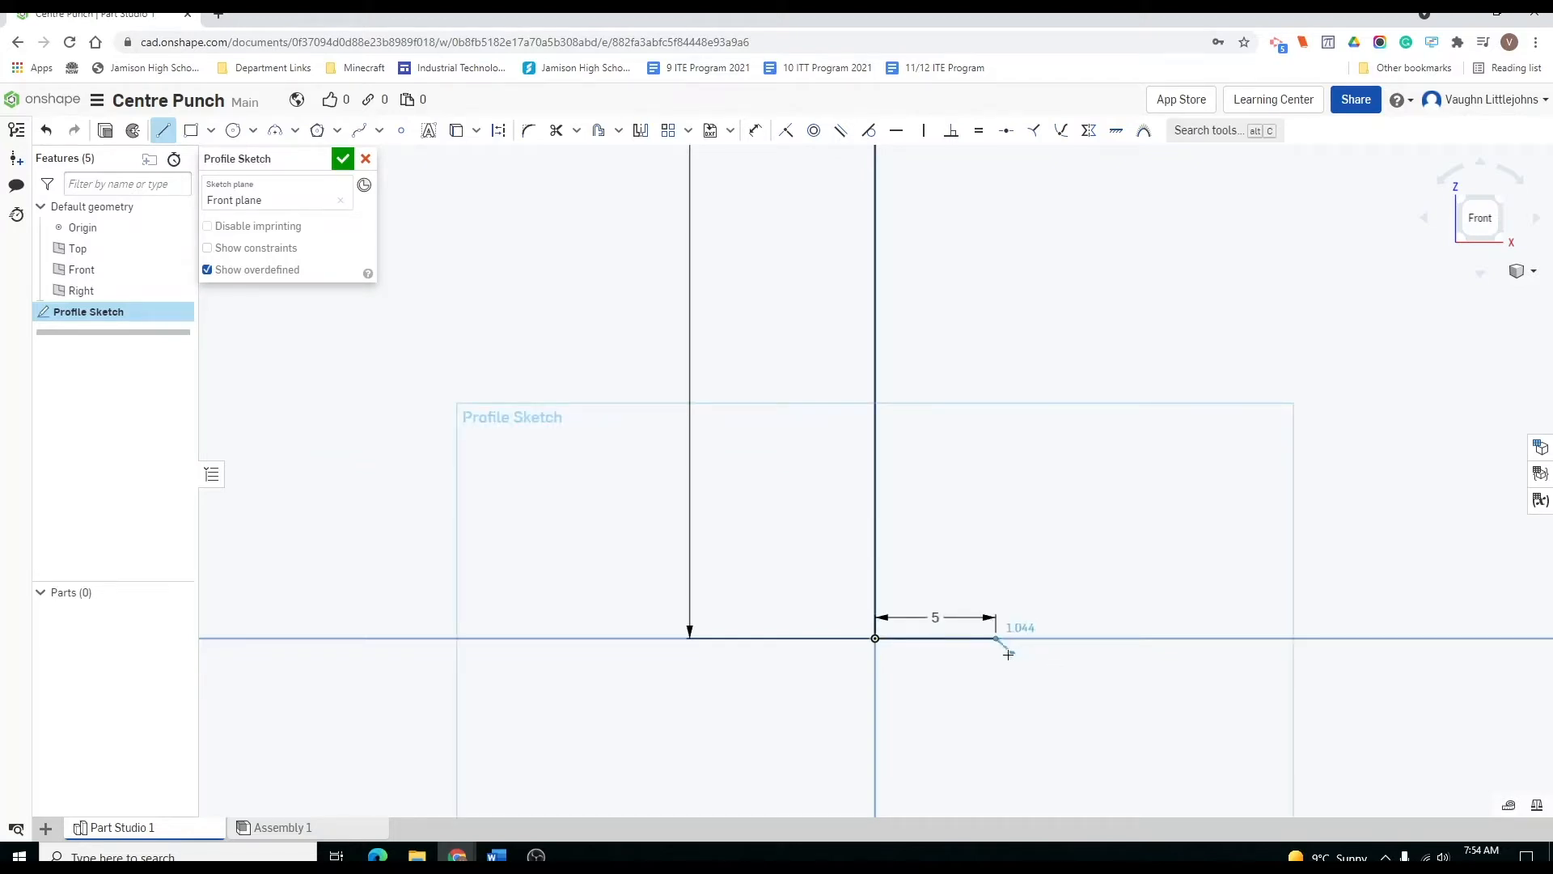
pyautogui.press('Escape')
# Draw a vertical construction line 10 mm long from the origin up along the 100 mm line.
pyautogui.scroll(-2, 985, 385)
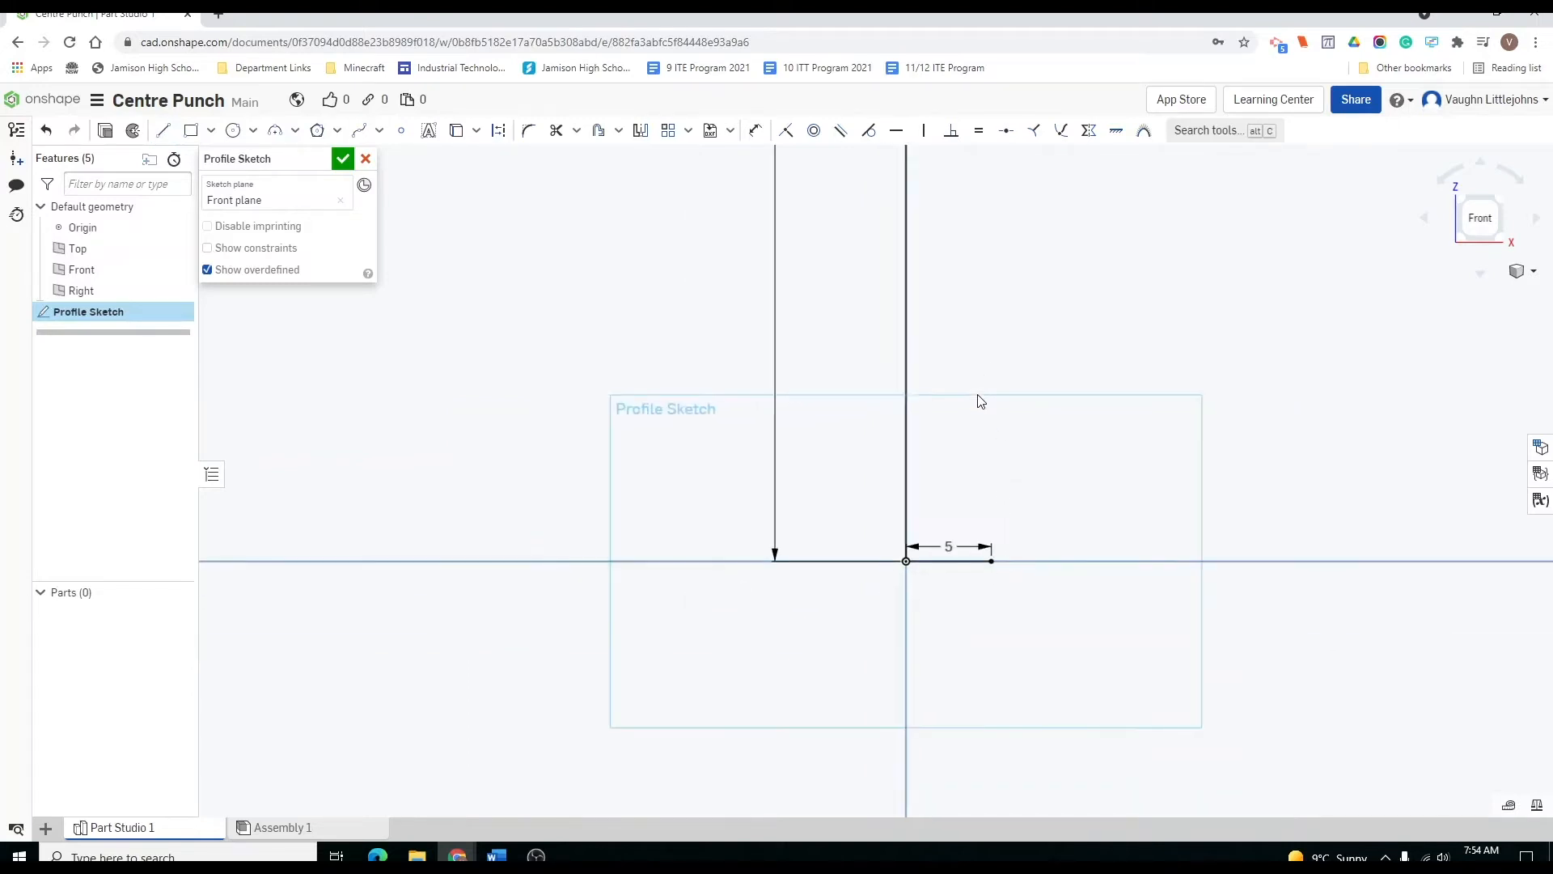
pyautogui.scroll(-3, 970, 453)
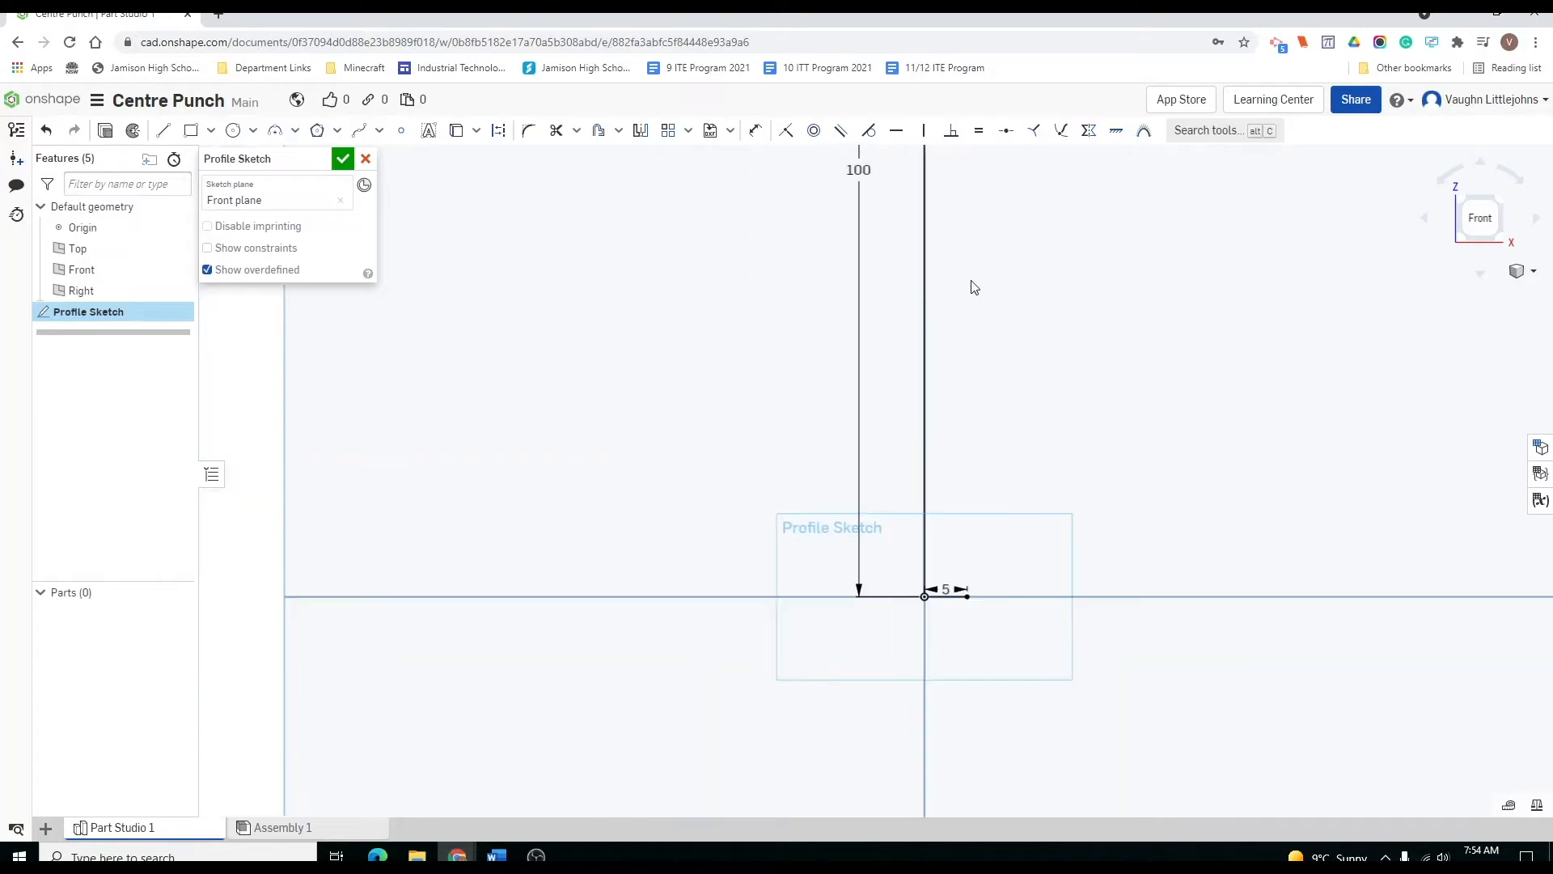
pyautogui.scroll(-3, 959, 465)
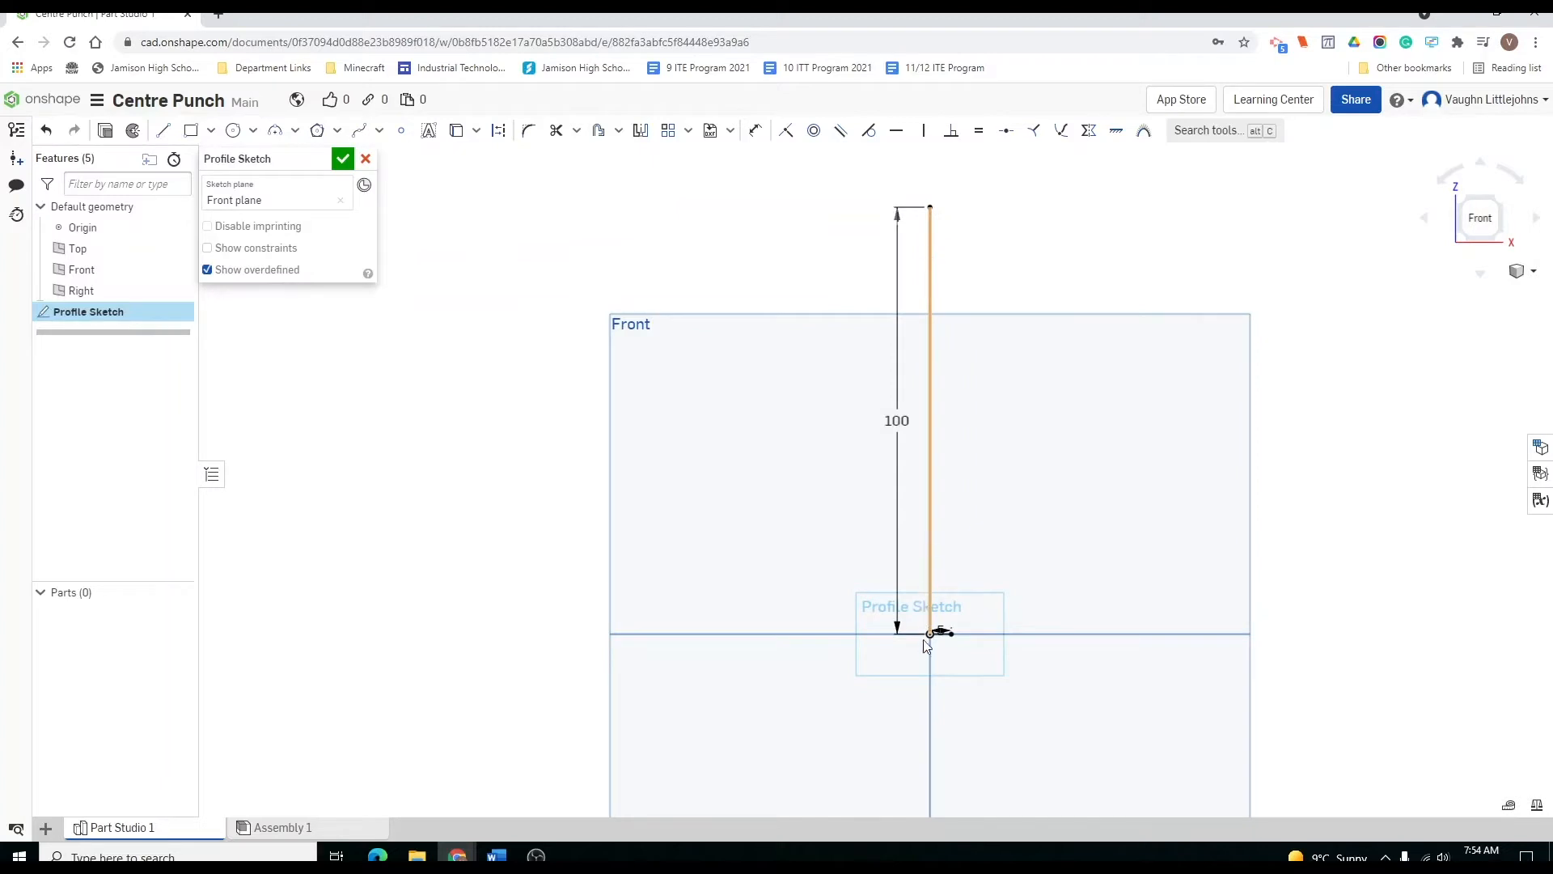
pyautogui.click(165, 136)
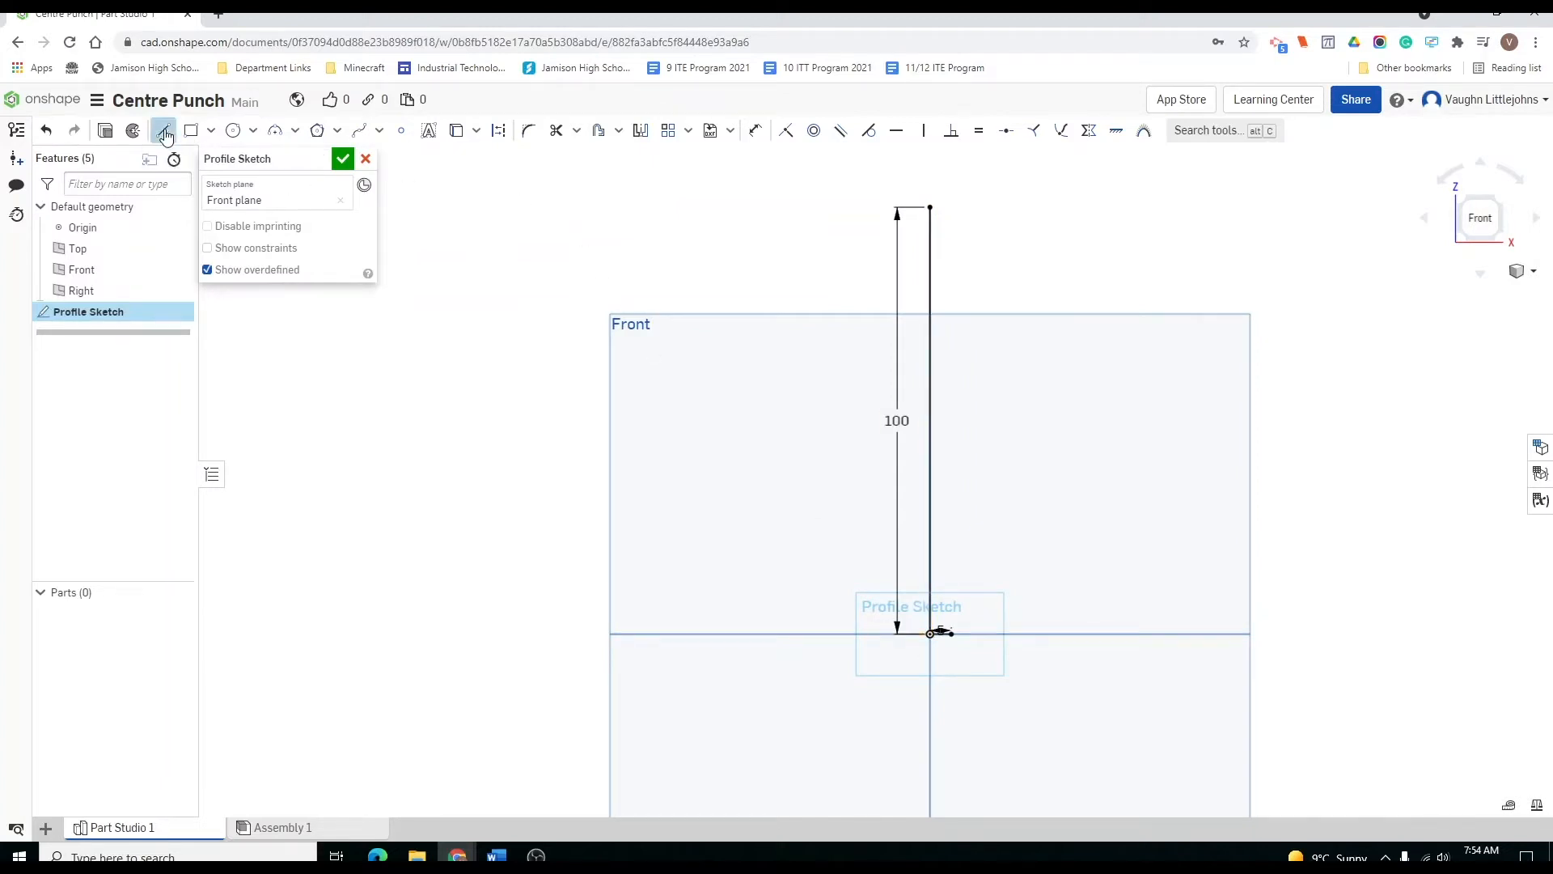
pyautogui.click(500, 135)
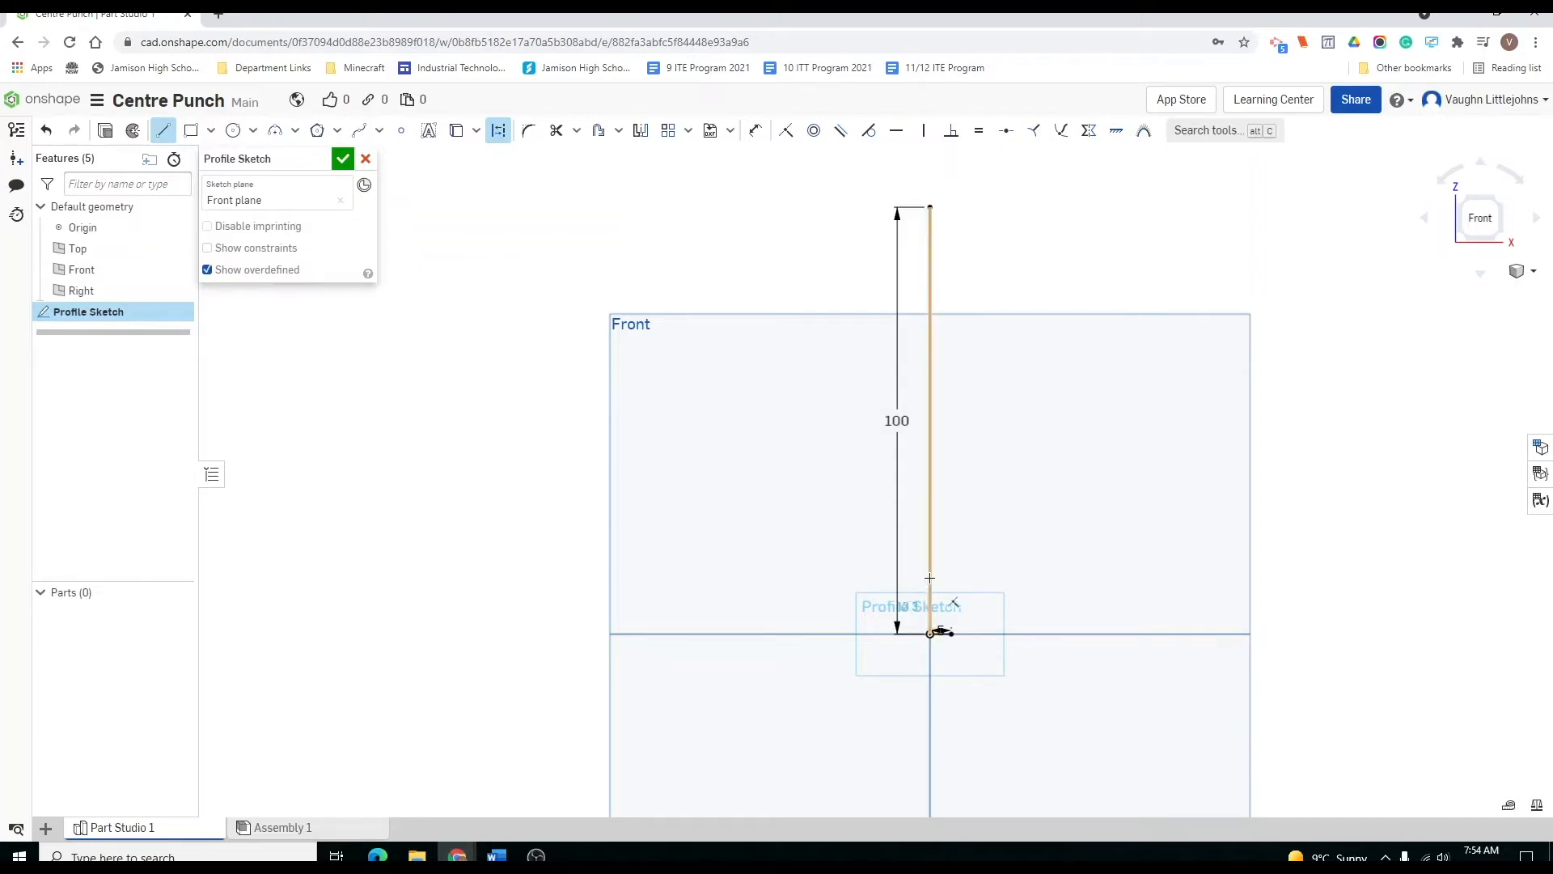
pyautogui.scroll(5, 929, 577)
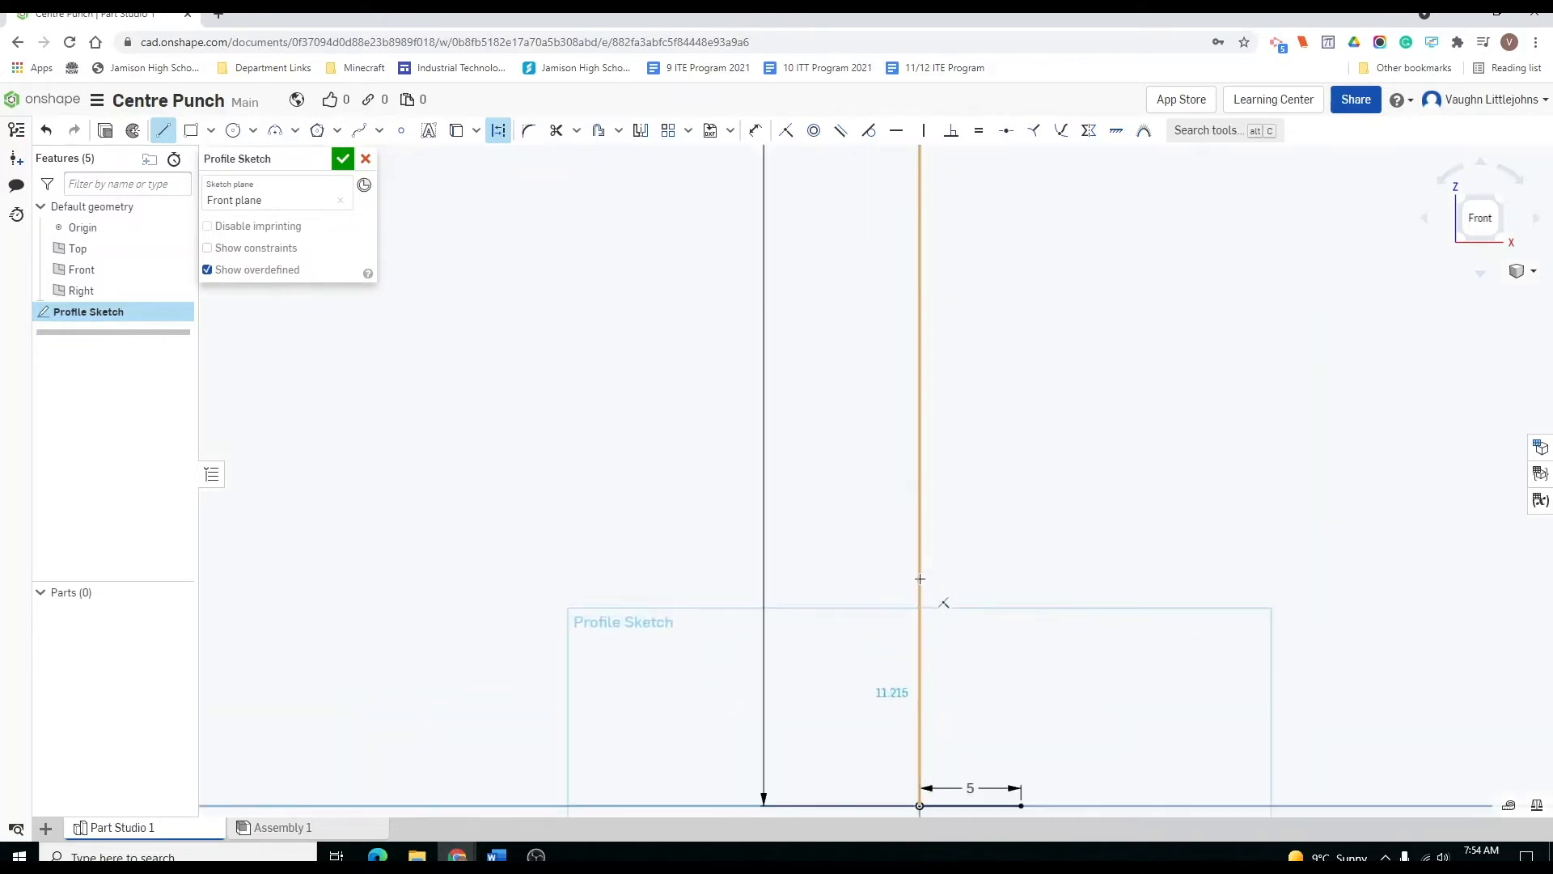
pyautogui.click(919, 582)
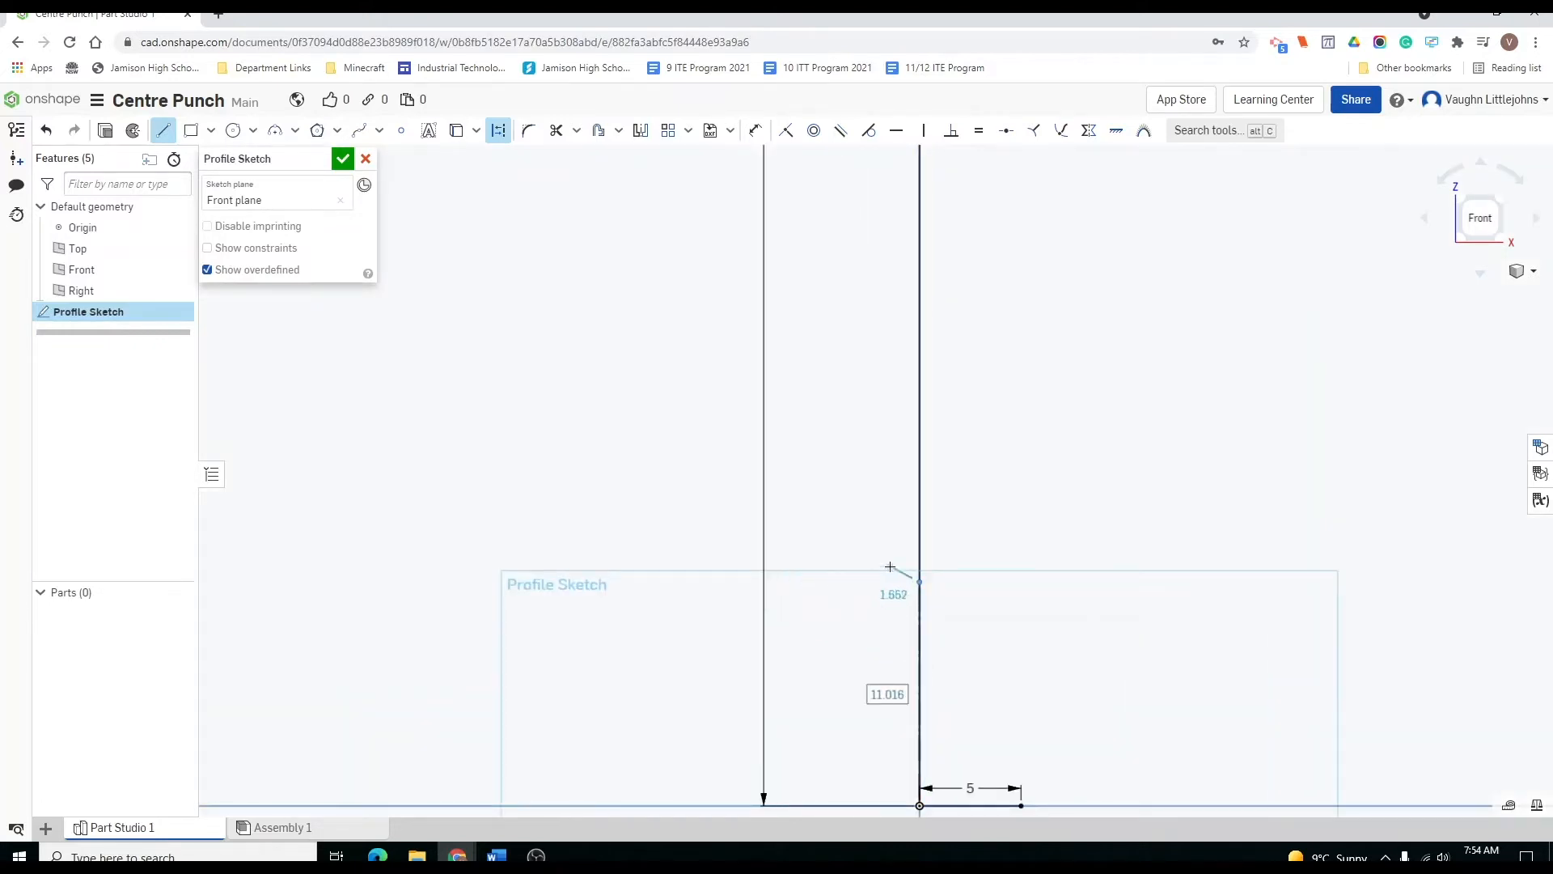
pyautogui.write('10')
pyautogui.press('Return')
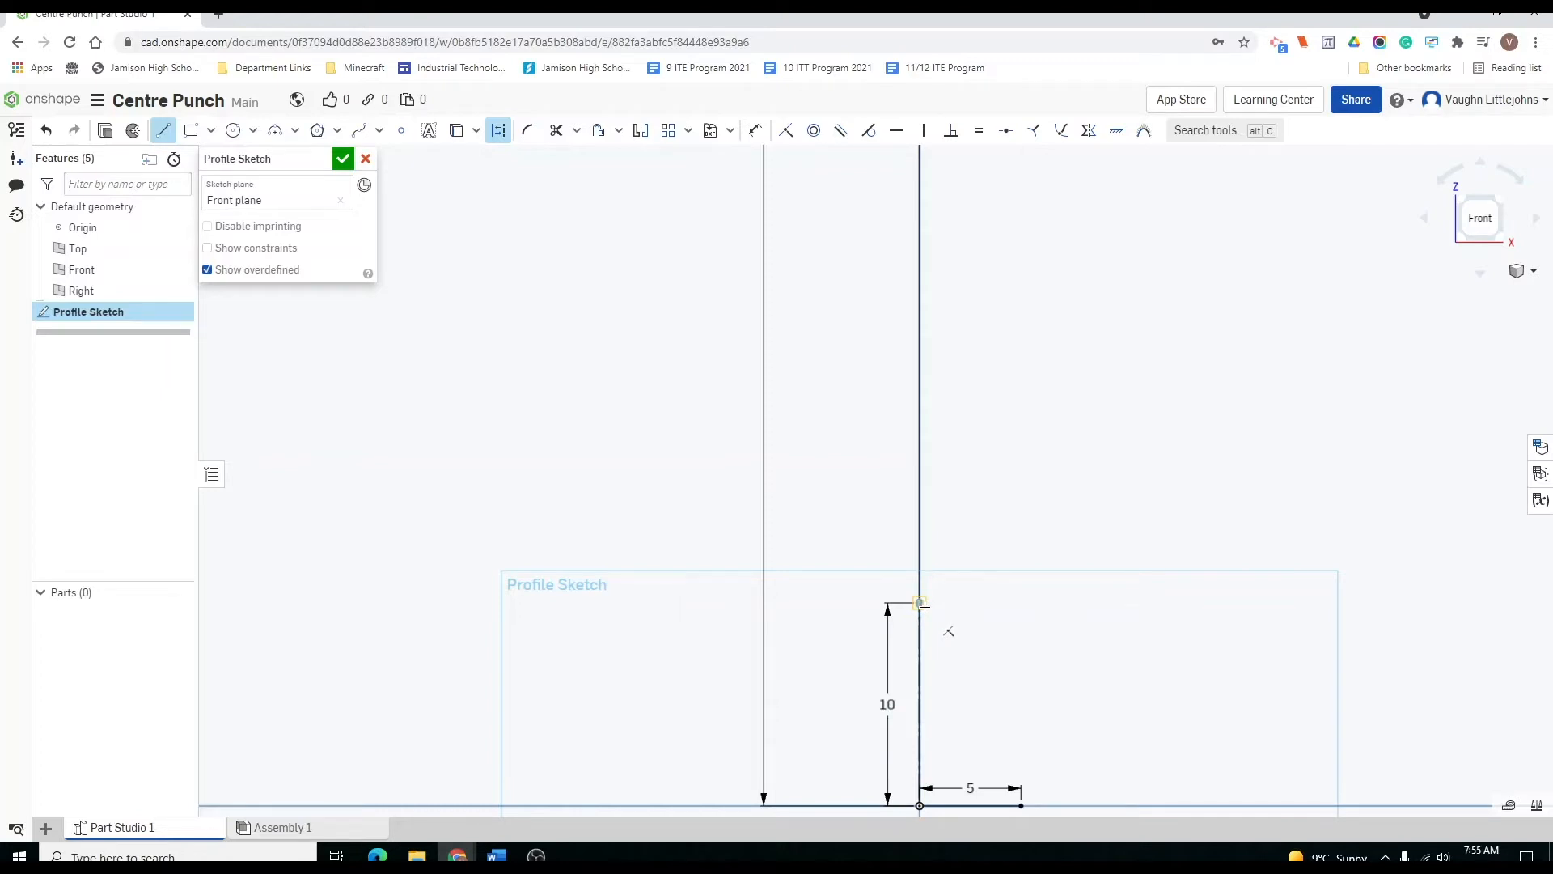
# Draw a horizontal construction line 5 mm long to the right from the upper end of the 10 mm construction line.
pyautogui.write('5')
pyautogui.press('Return')
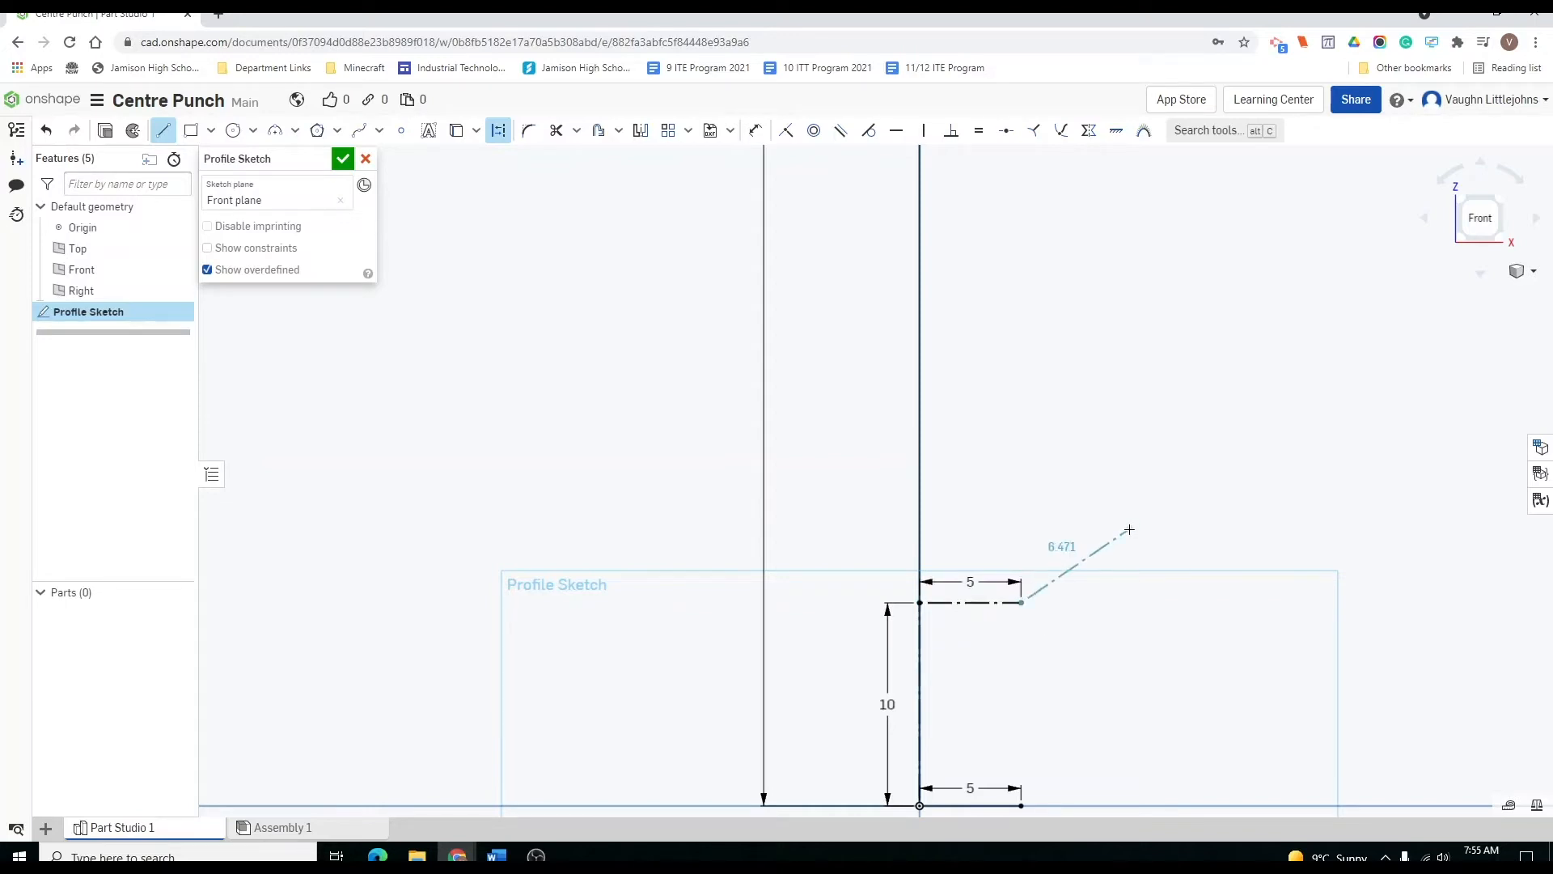
pyautogui.press('Escape')
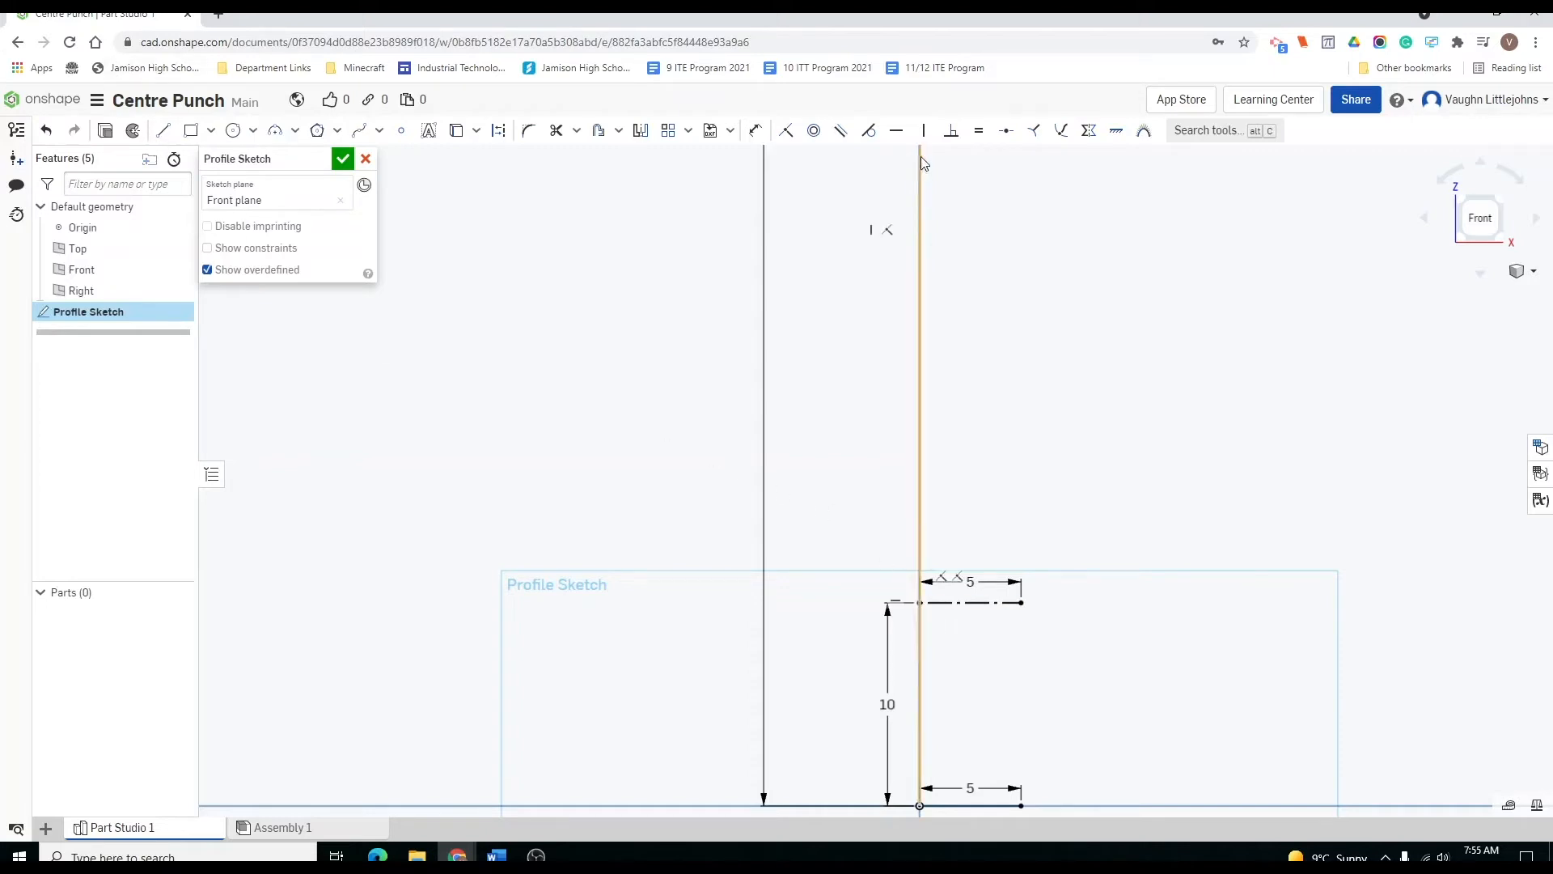
# Draw a vertical construction line 45 mm long upward from the upper end of the 10 mm construction line.
pyautogui.click(164, 135)
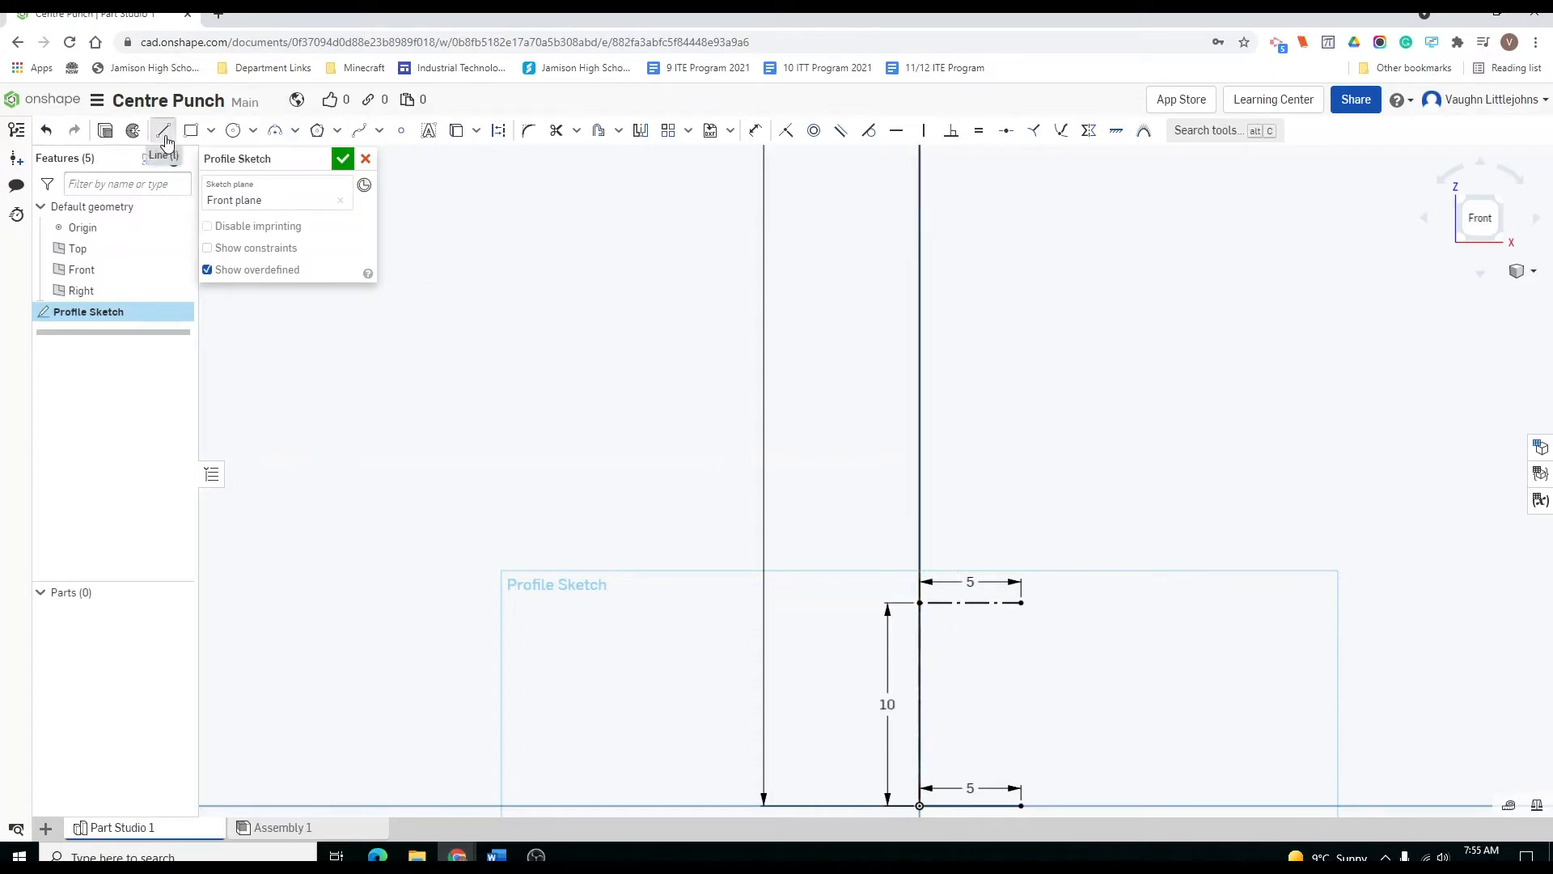
pyautogui.click(499, 131)
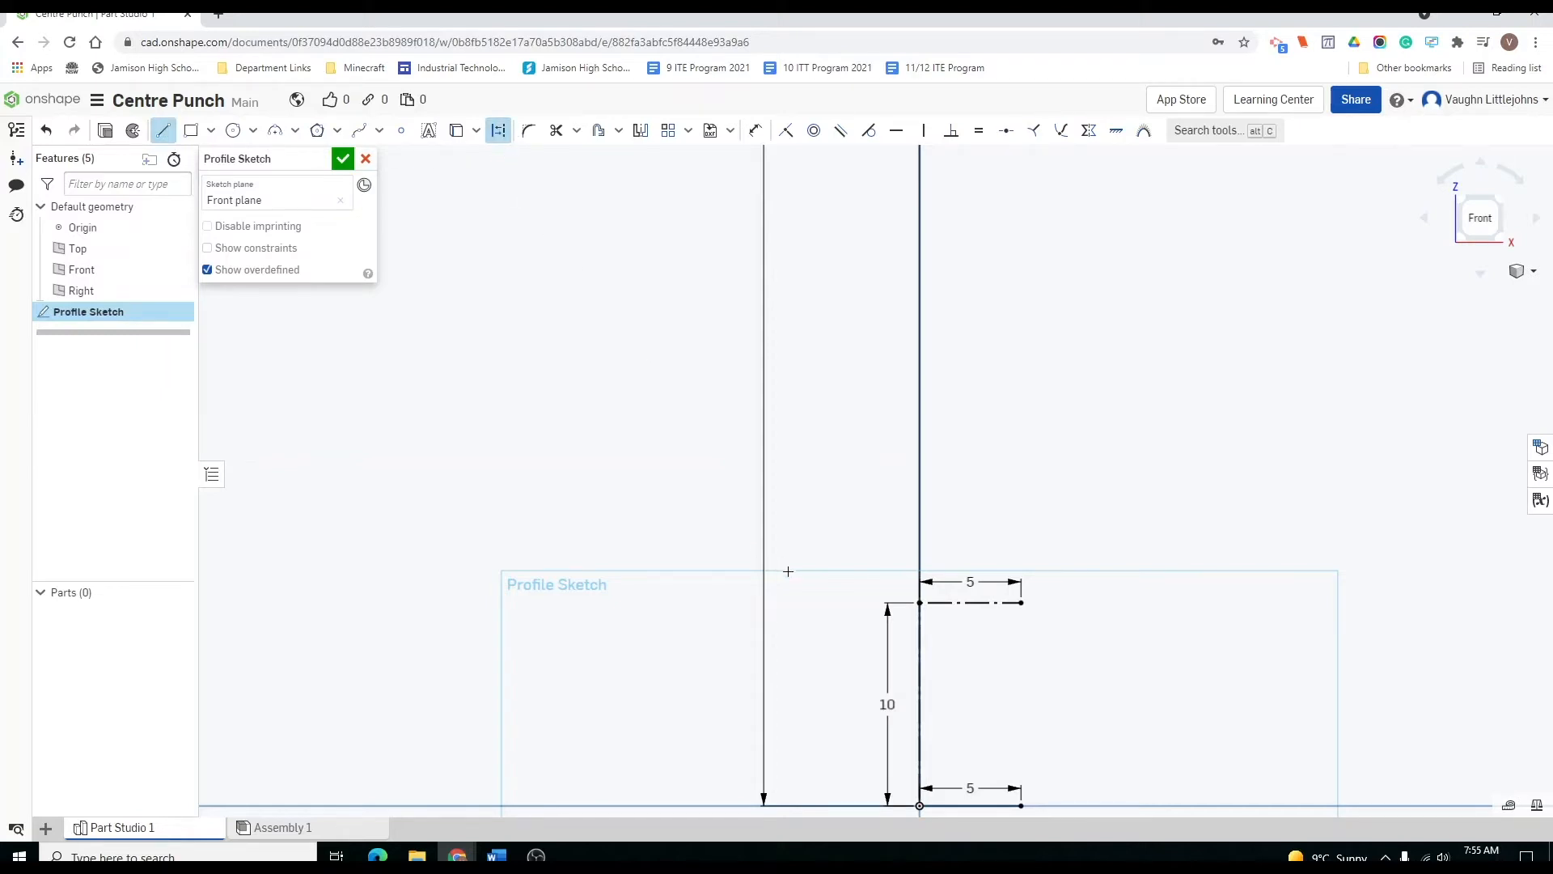
pyautogui.click(920, 602)
pyautogui.scroll(-5, 912, 339)
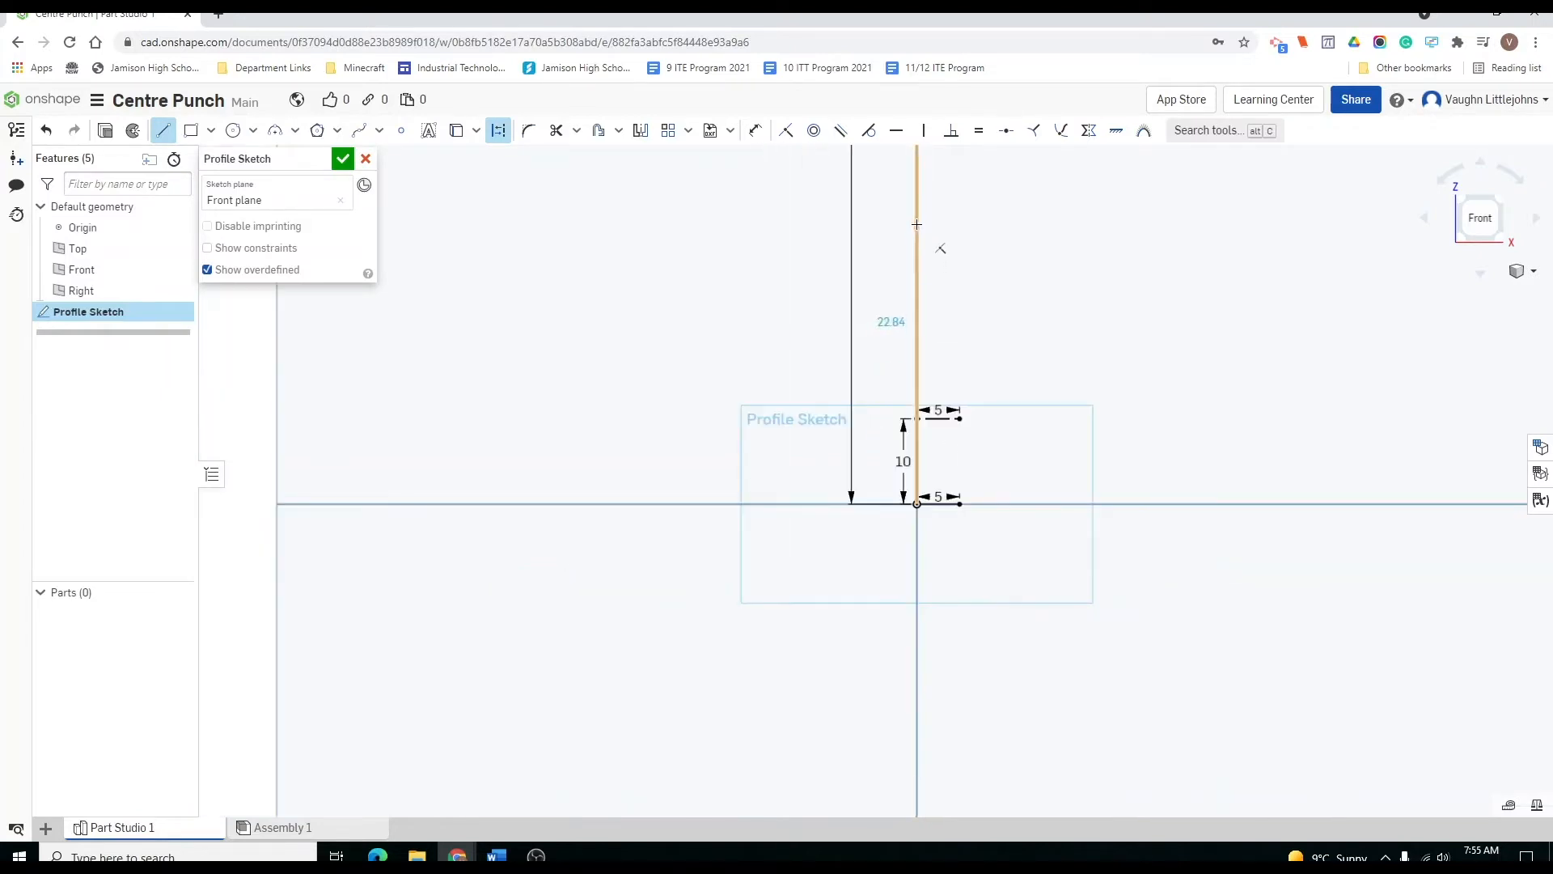
pyautogui.moveTo(918, 243)
pyautogui.mouseDown(button='middle')
pyautogui.moveTo(901, 277)
pyautogui.moveTo(891, 478)
pyautogui.mouseUp(button='middle')
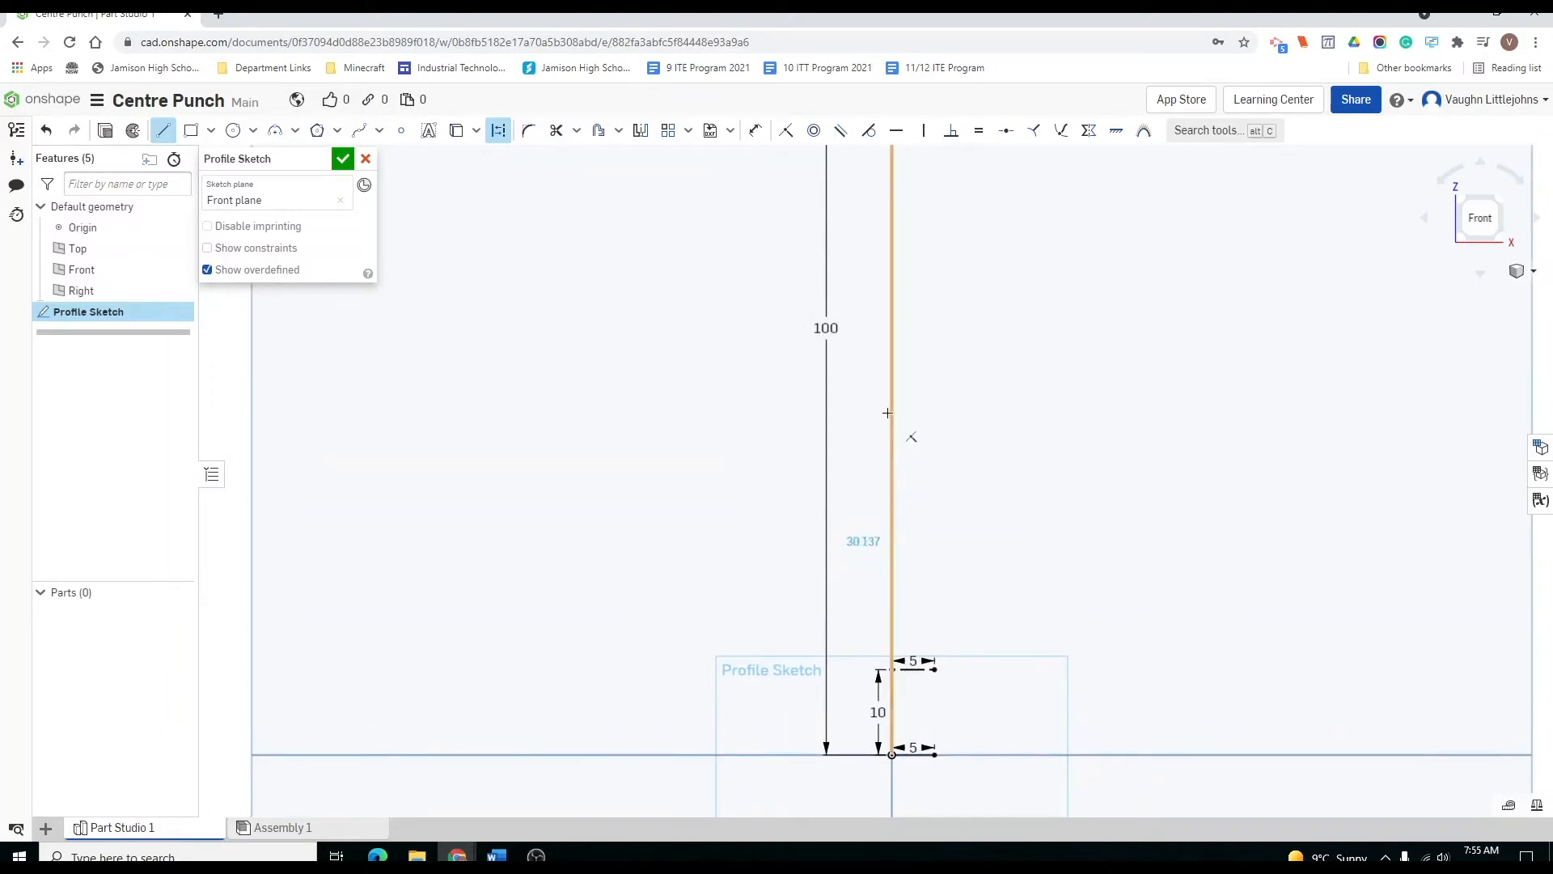
pyautogui.click(891, 289)
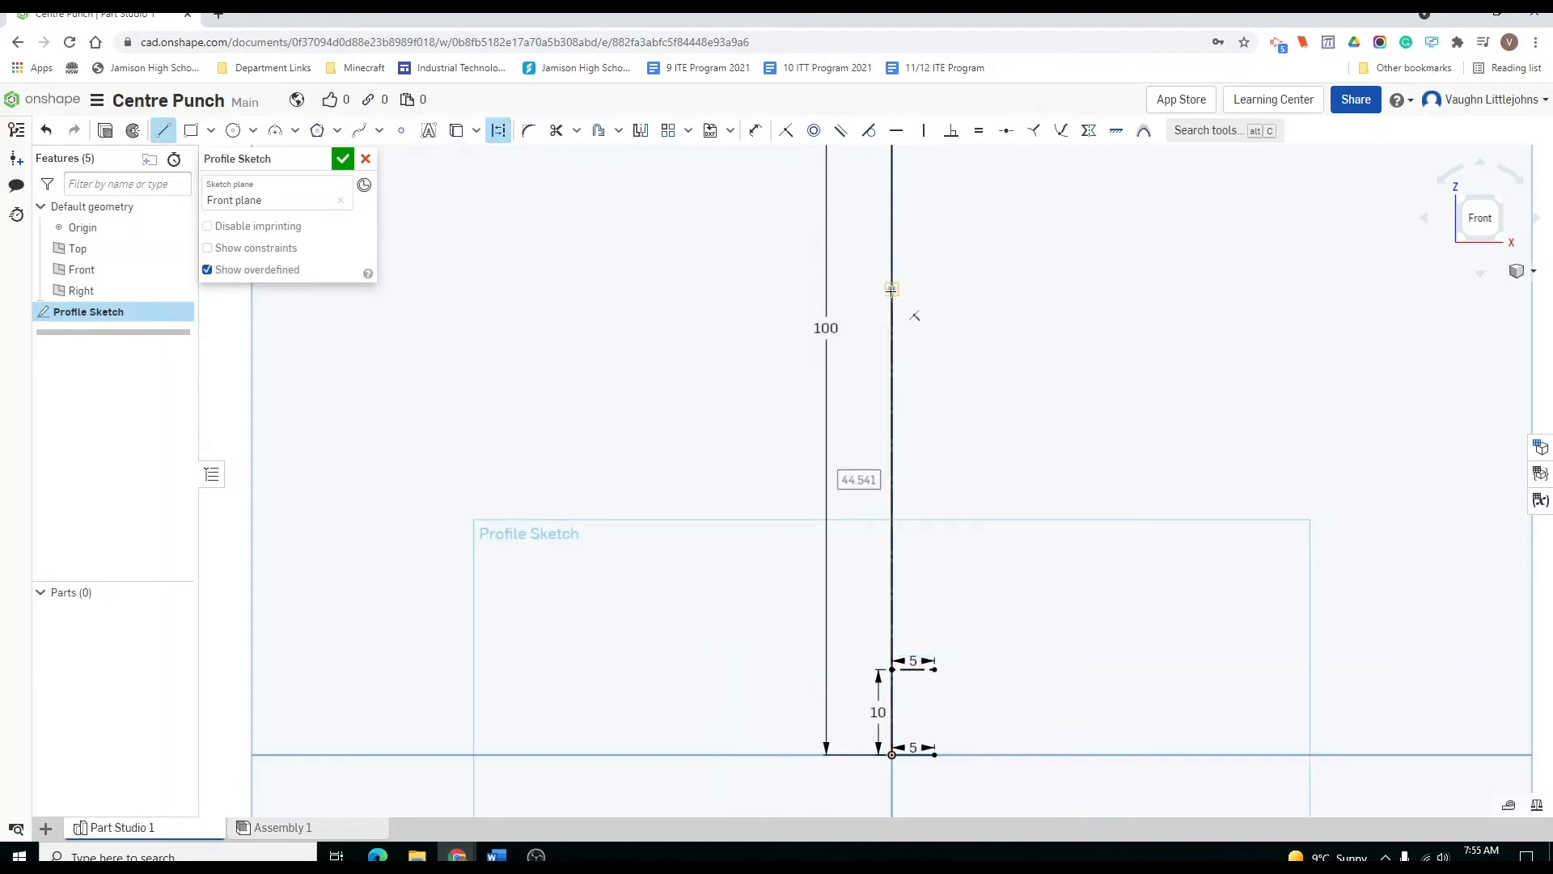
pyautogui.write('45')
pyautogui.press('Return')
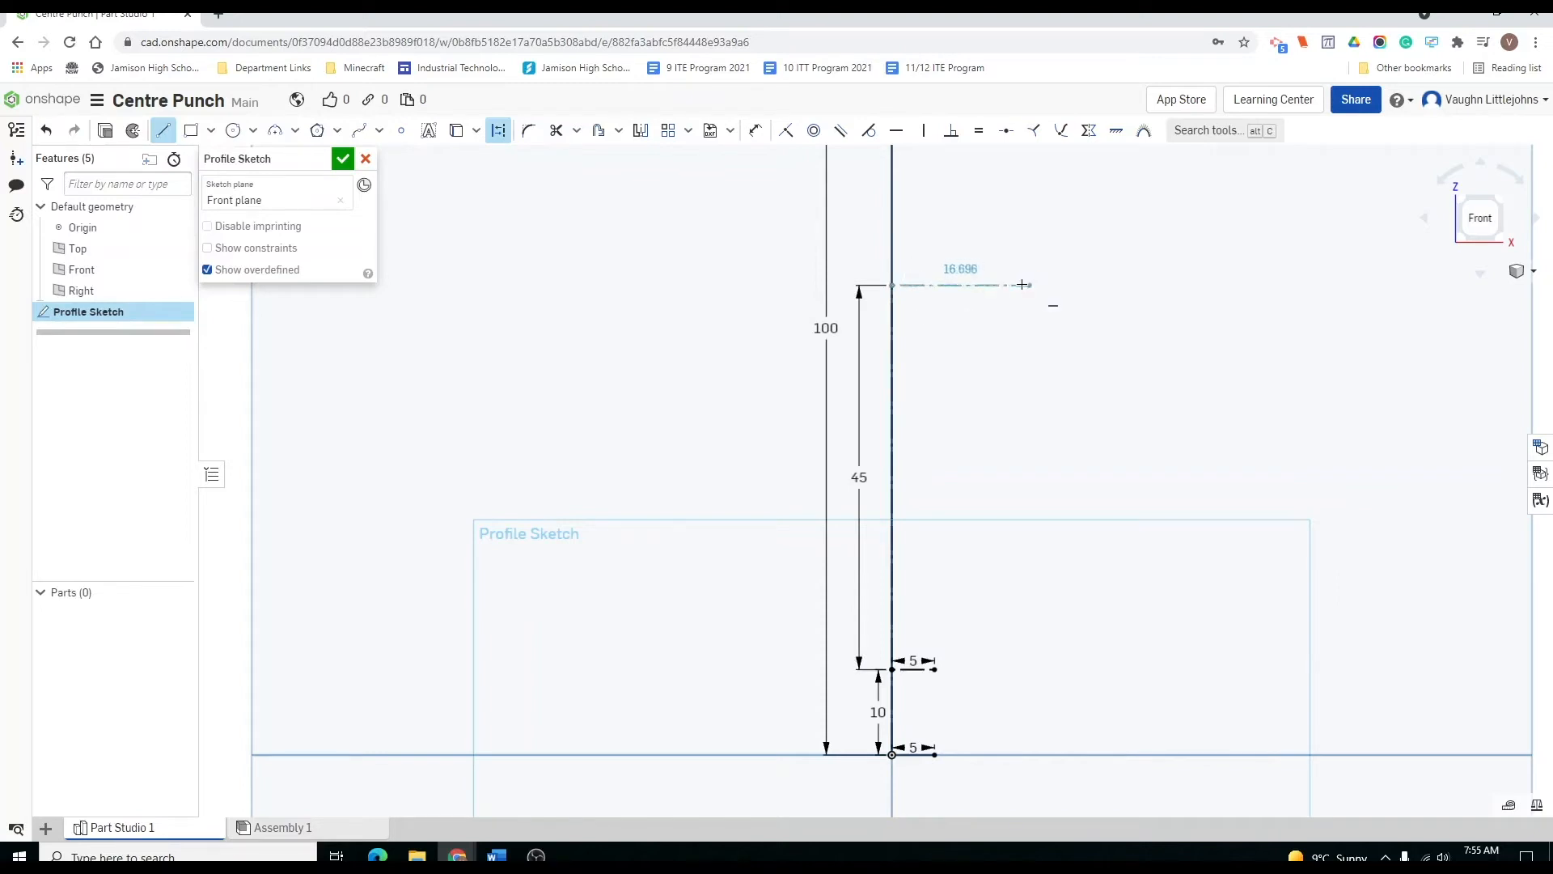
pyautogui.press('Escape')
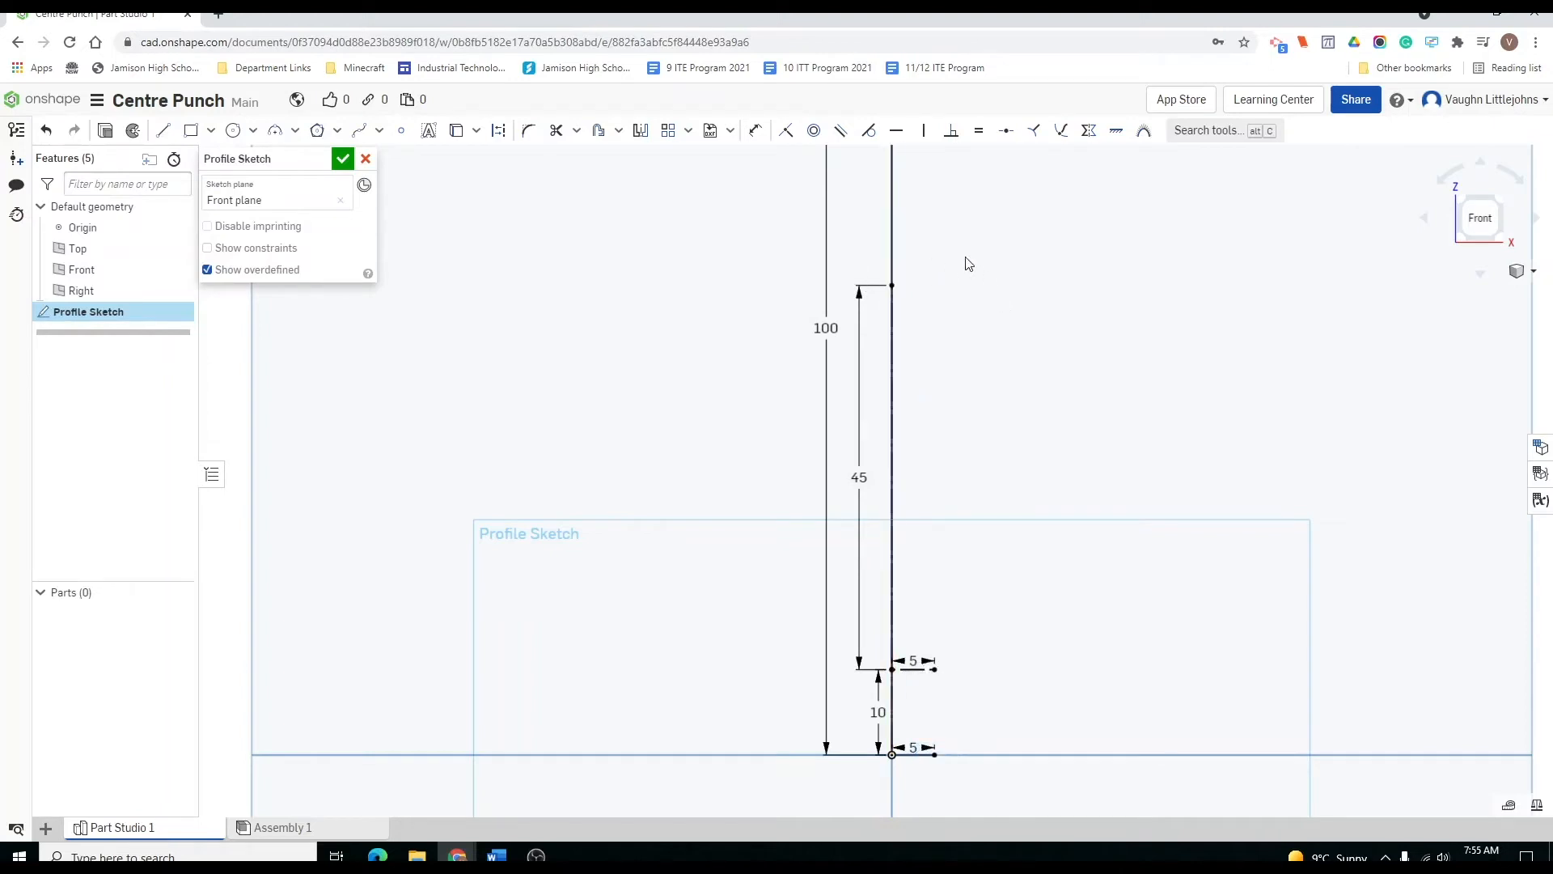
# Draw a vertical construction line 3 mm long downward from the upper end of the 100 mm line.
pyautogui.scroll(-5, 977, 261)
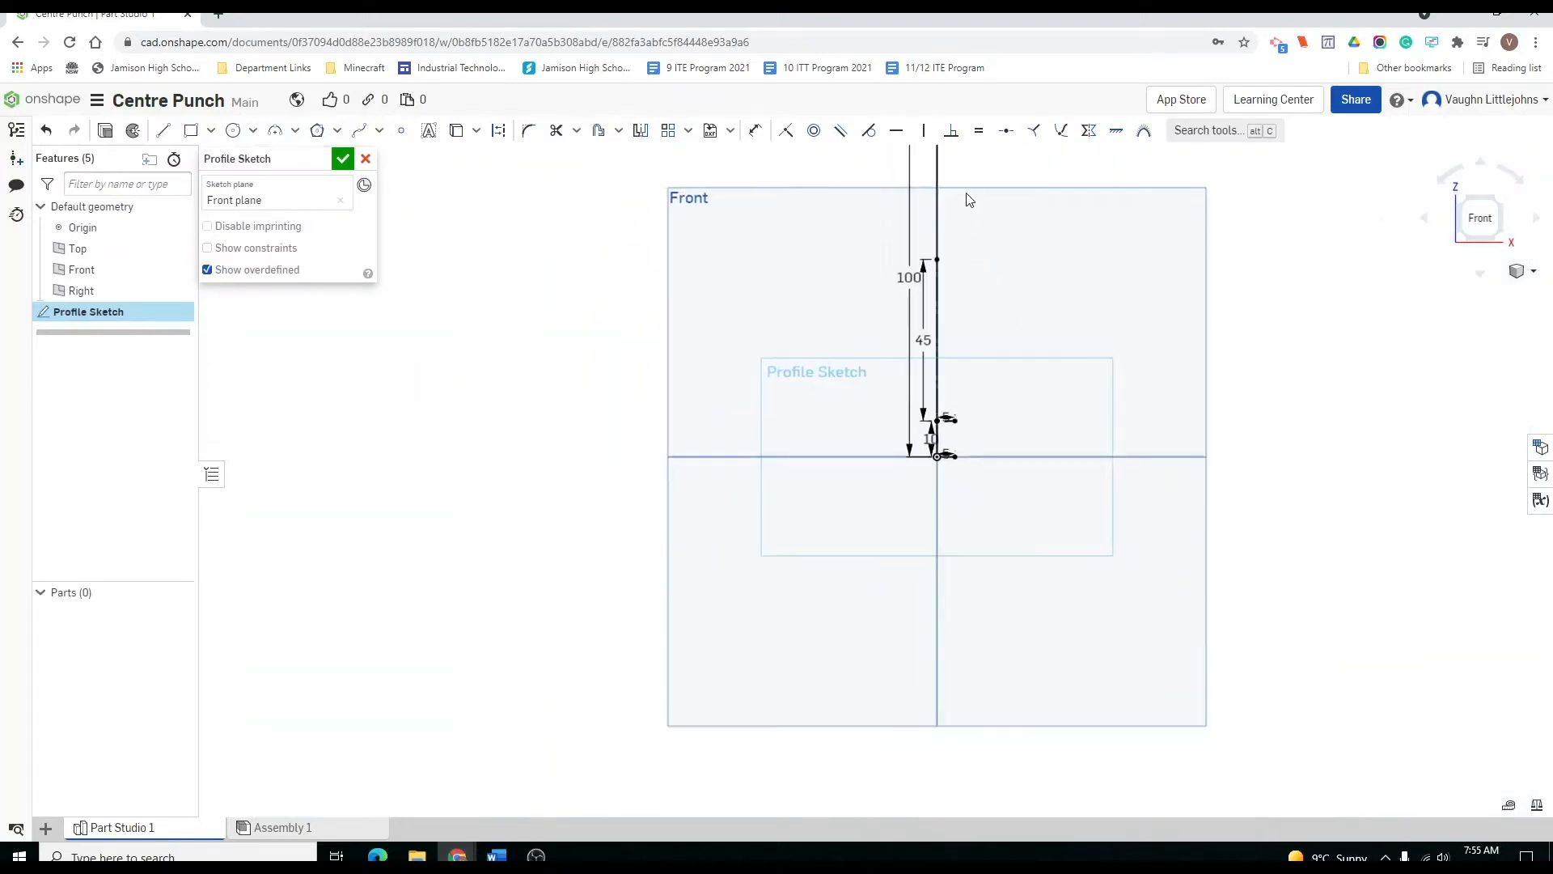
pyautogui.moveTo(967, 296); pyautogui.dragTo(940, 432, button='middle')
pyautogui.scroll(8, 917, 381)
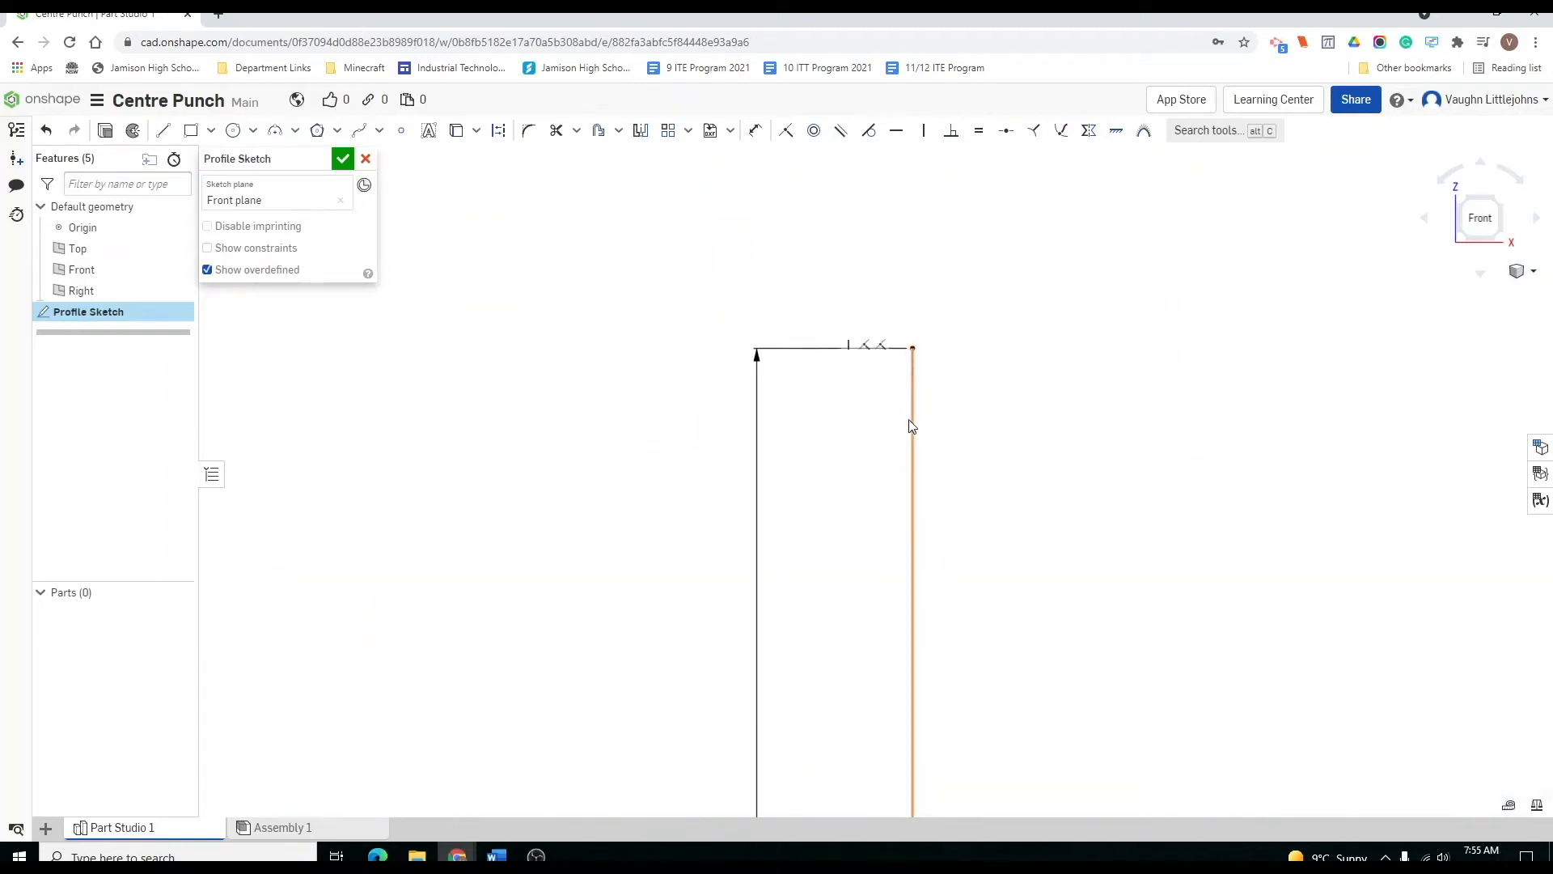
pyautogui.click(165, 132)
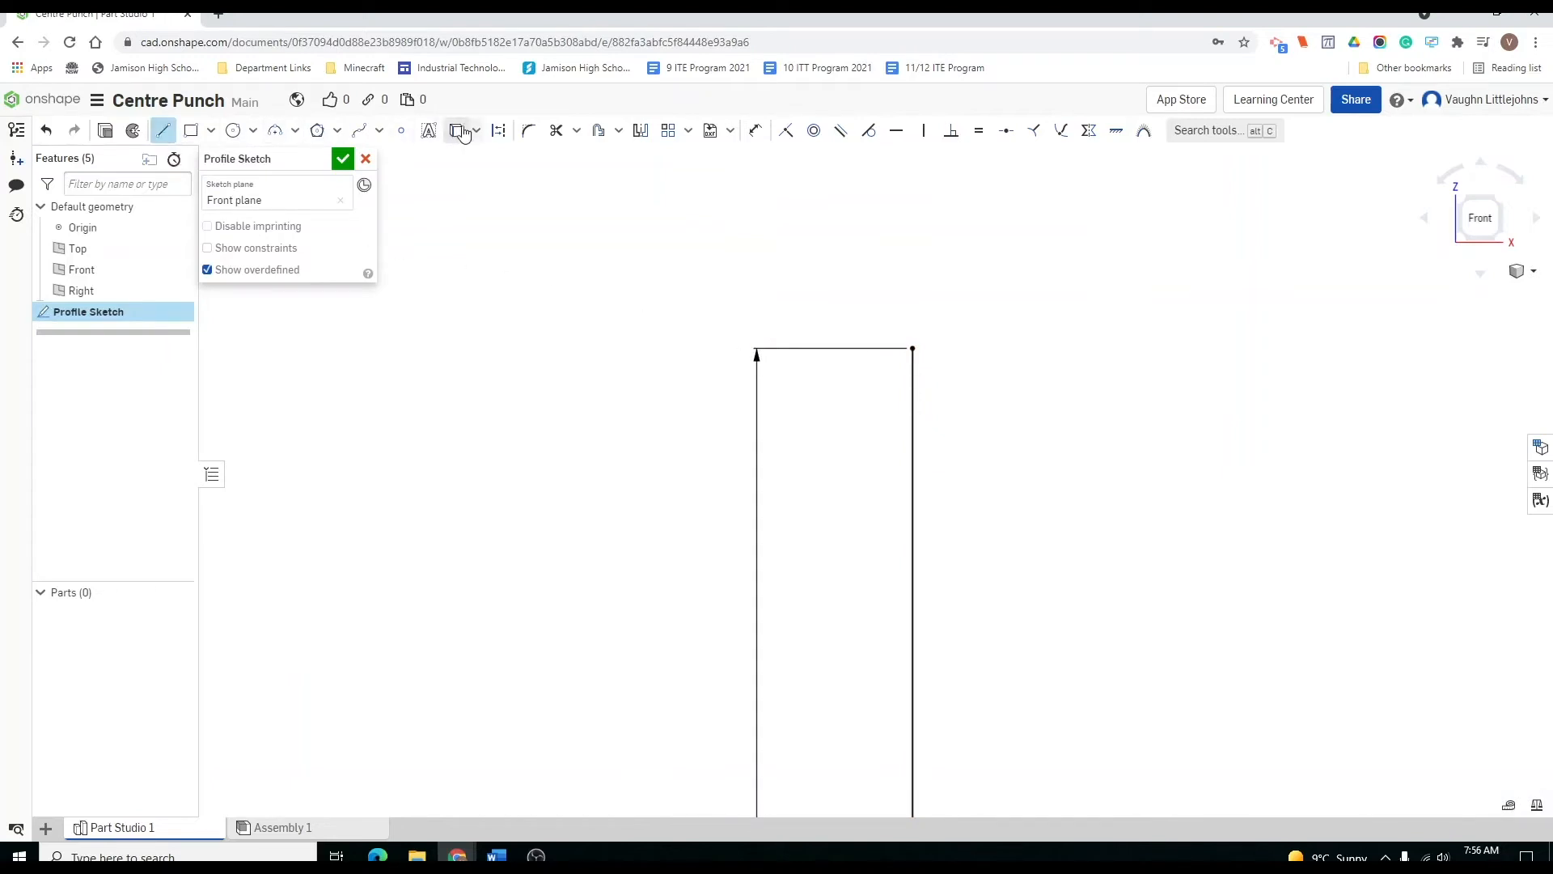
pyautogui.click(499, 130)
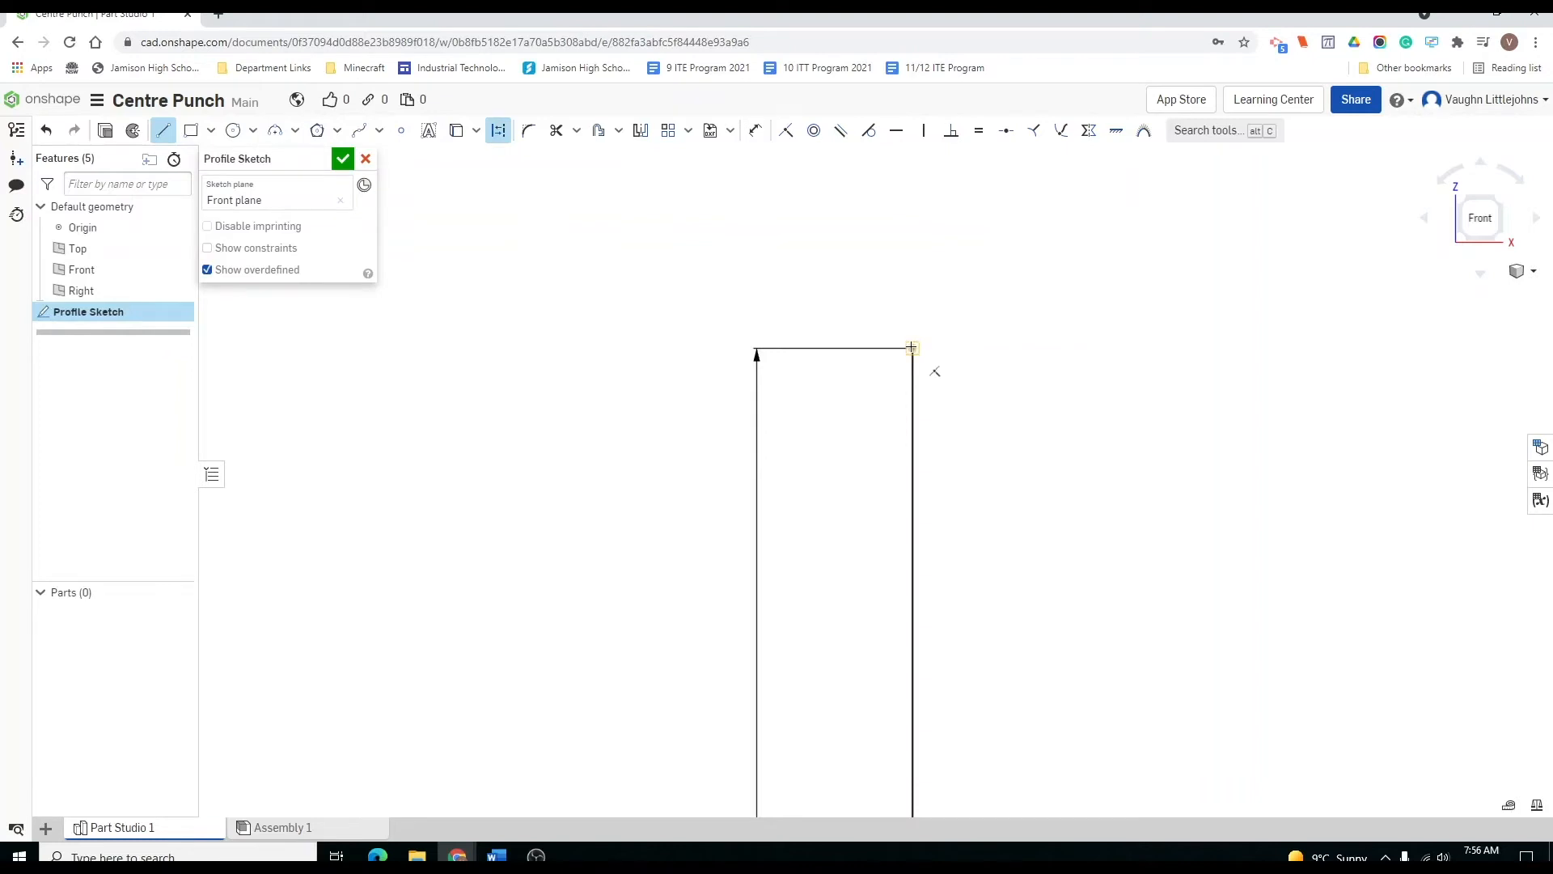
pyautogui.click(911, 348)
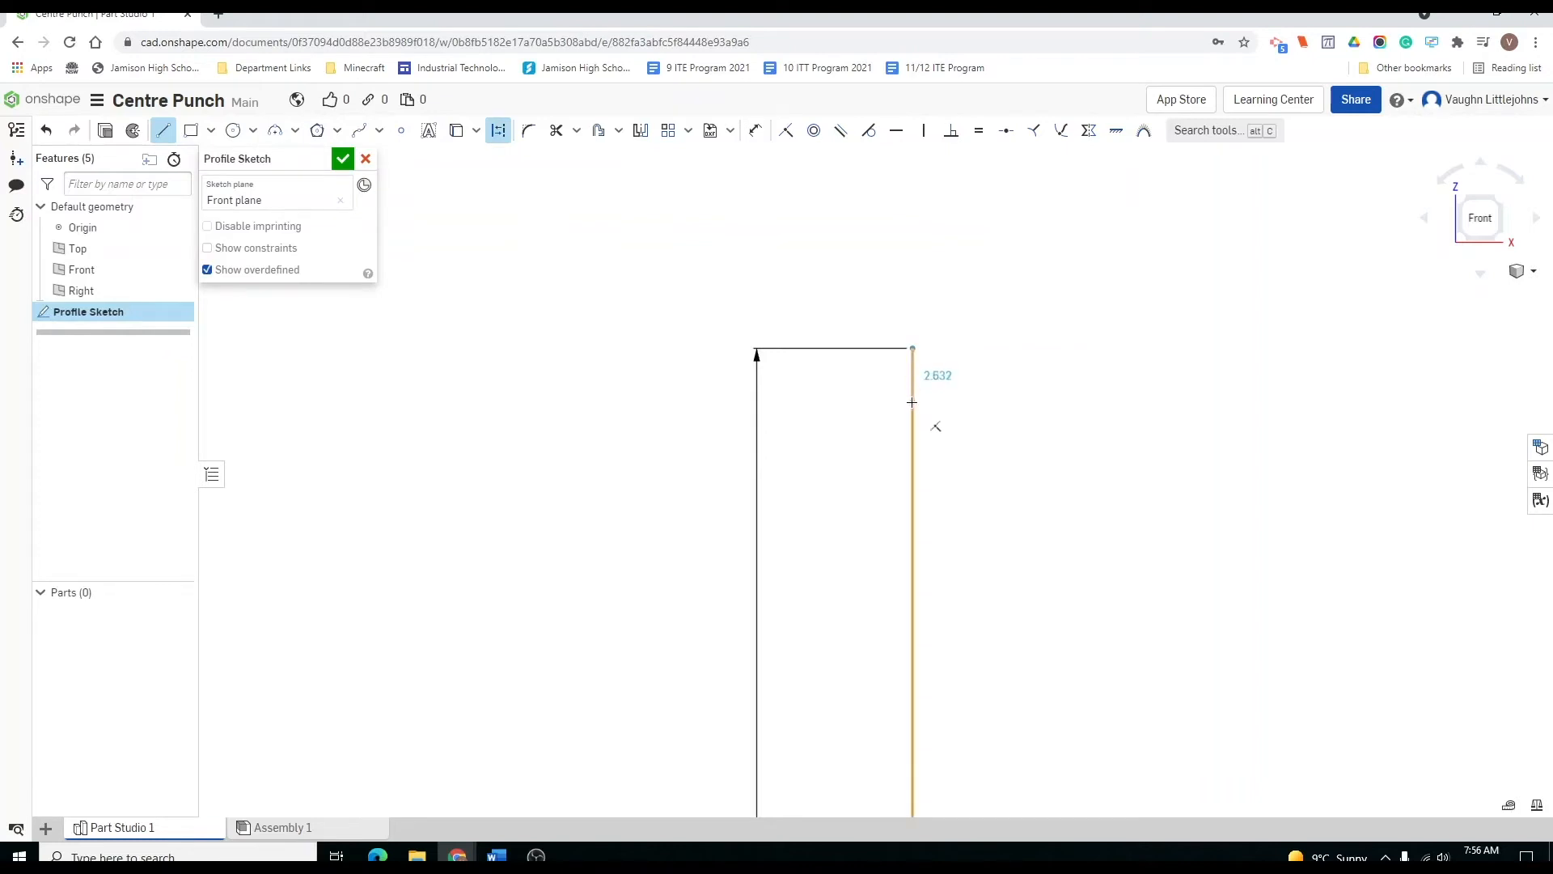
pyautogui.click(911, 402)
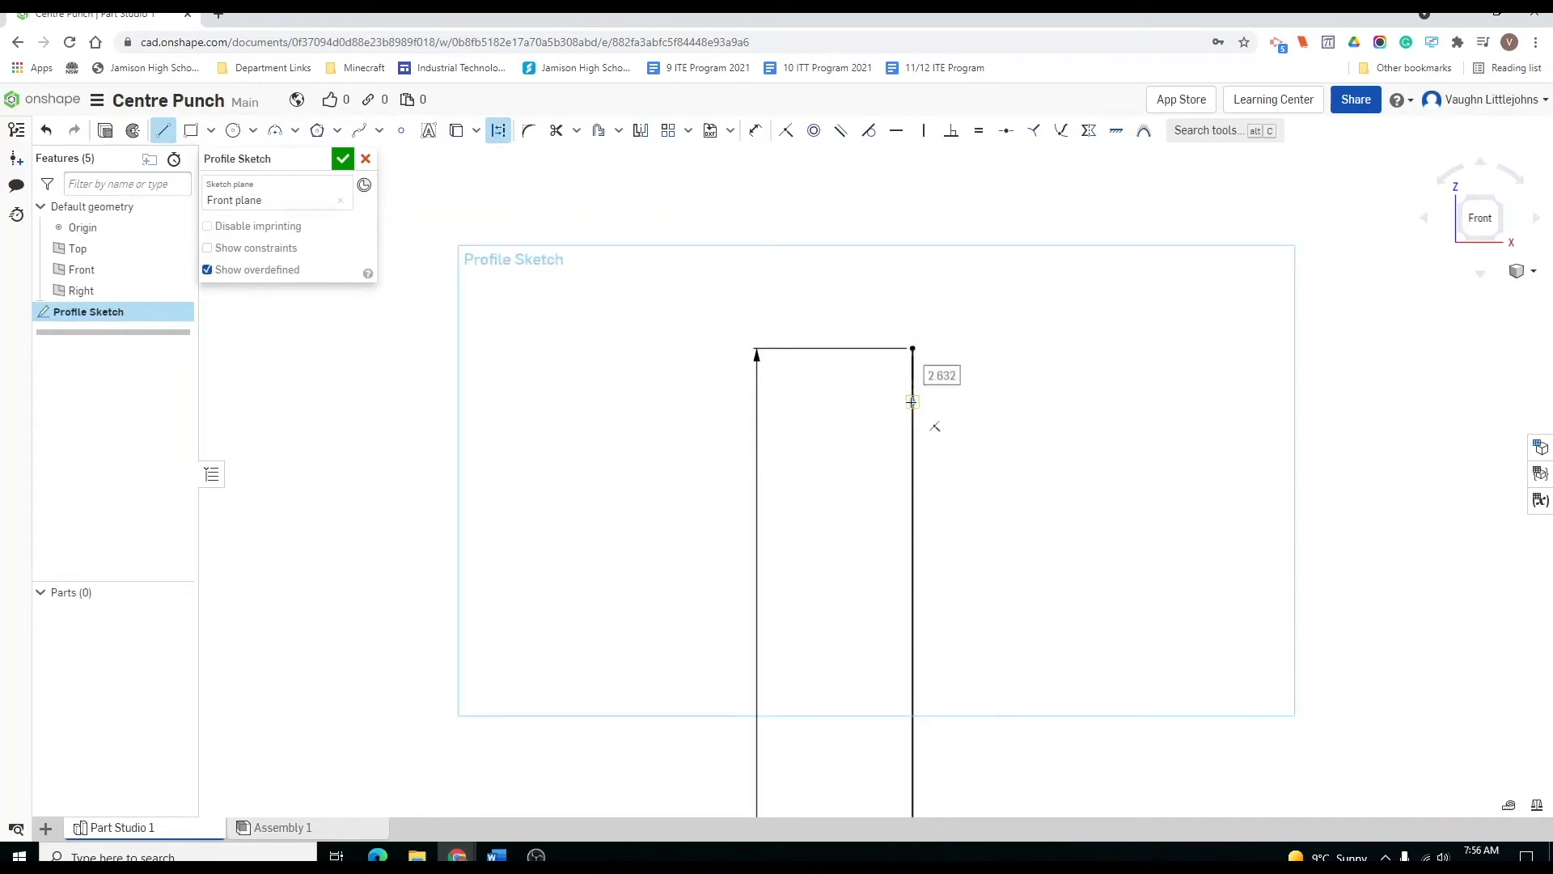
pyautogui.write('3')
pyautogui.press('Return')
pyautogui.press('Escape')
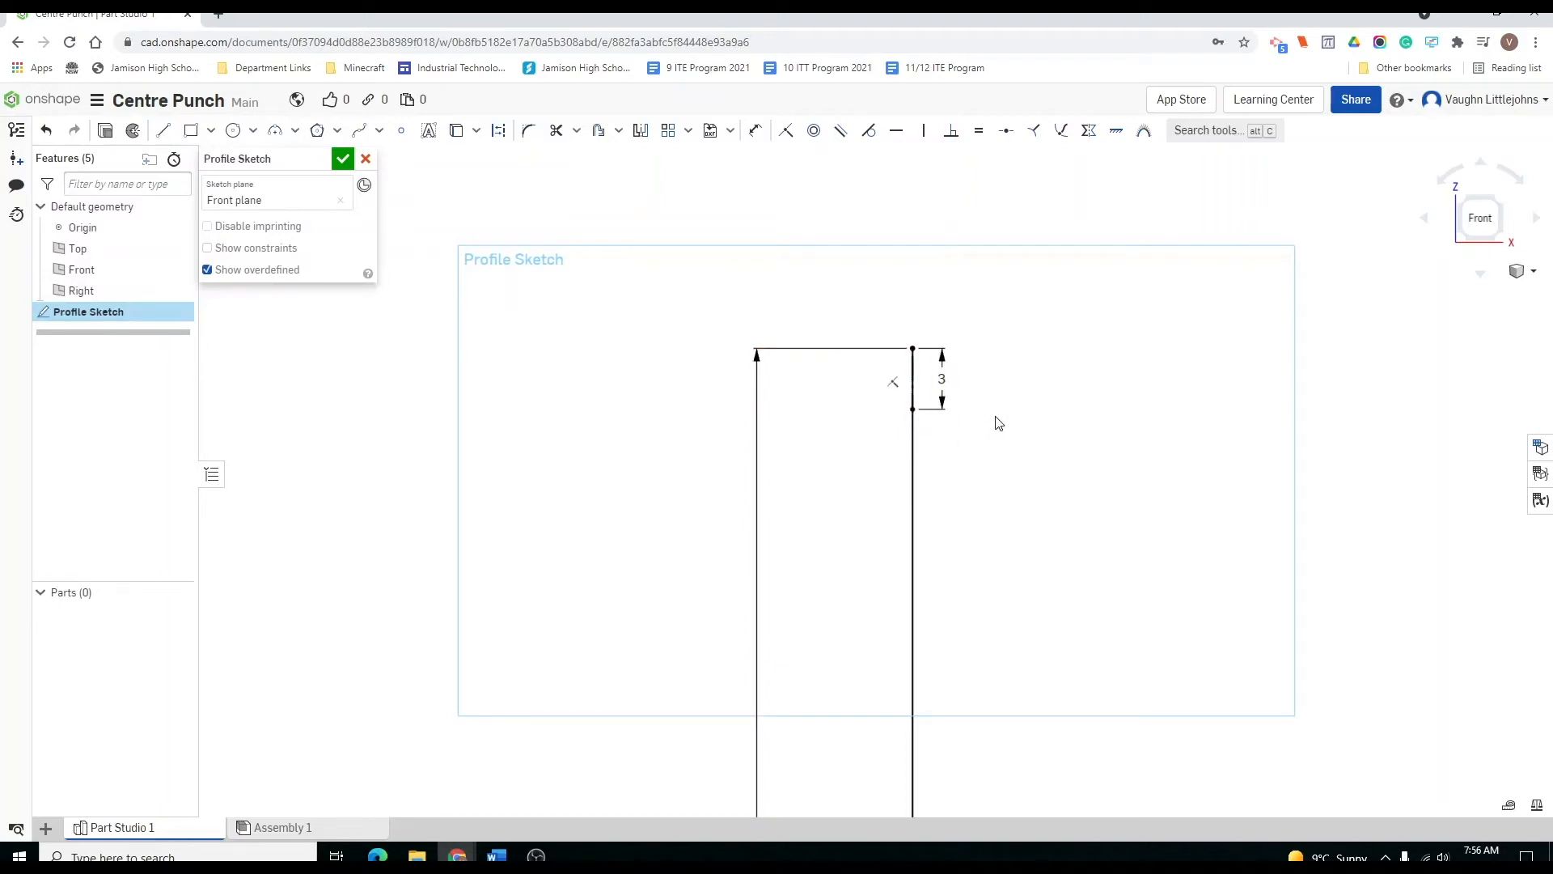
# Draw a horizontal construction line 3 mm long to the right from the lower end of the 3 mm vertical construction line.
pyautogui.click(163, 131)
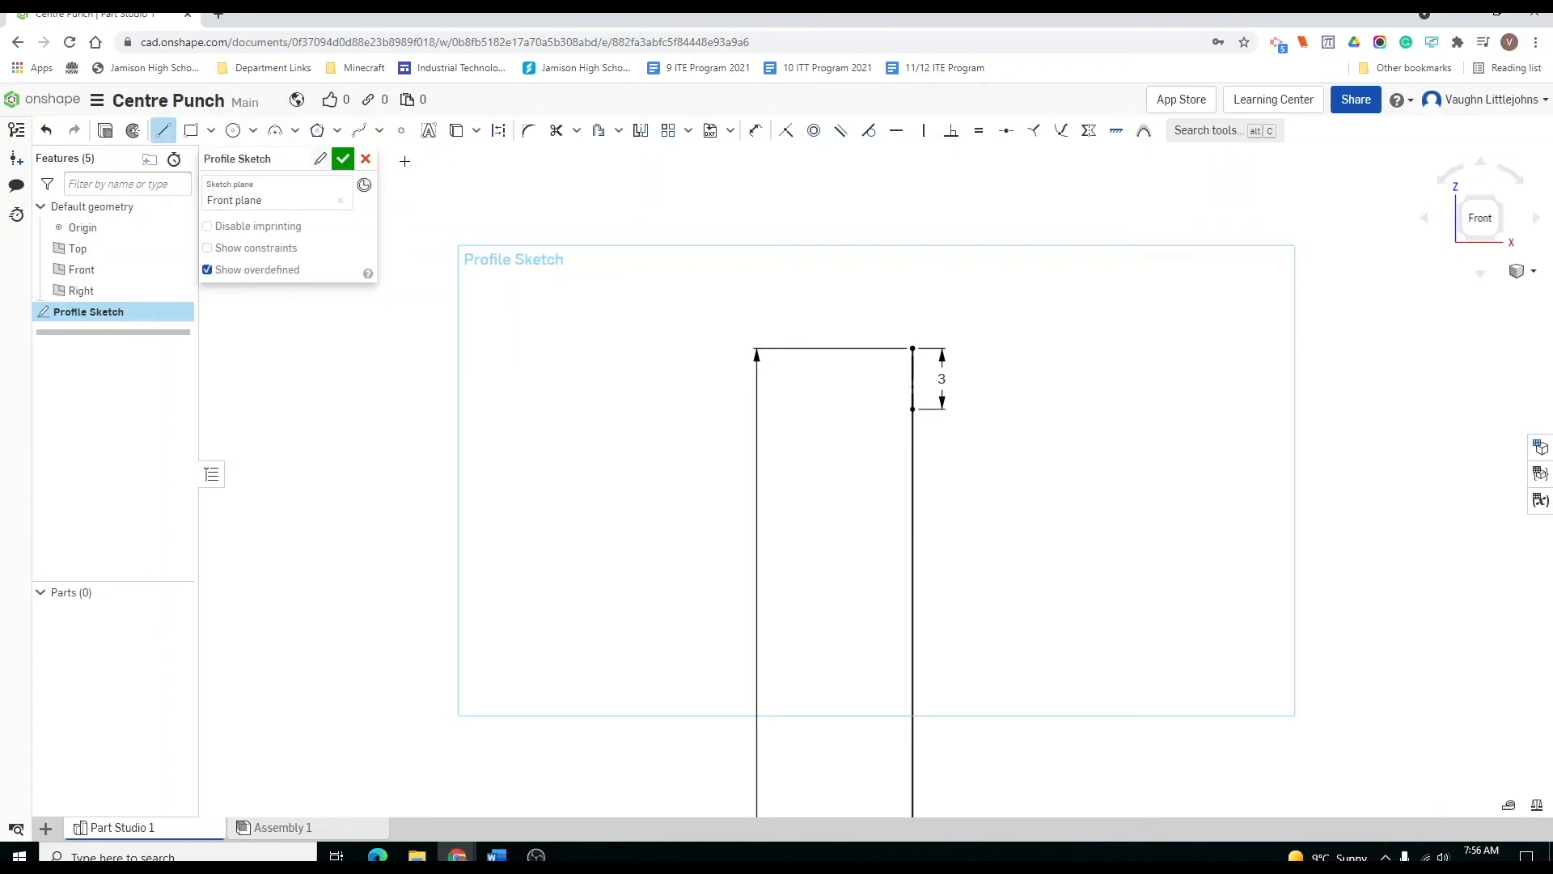
pyautogui.click(498, 131)
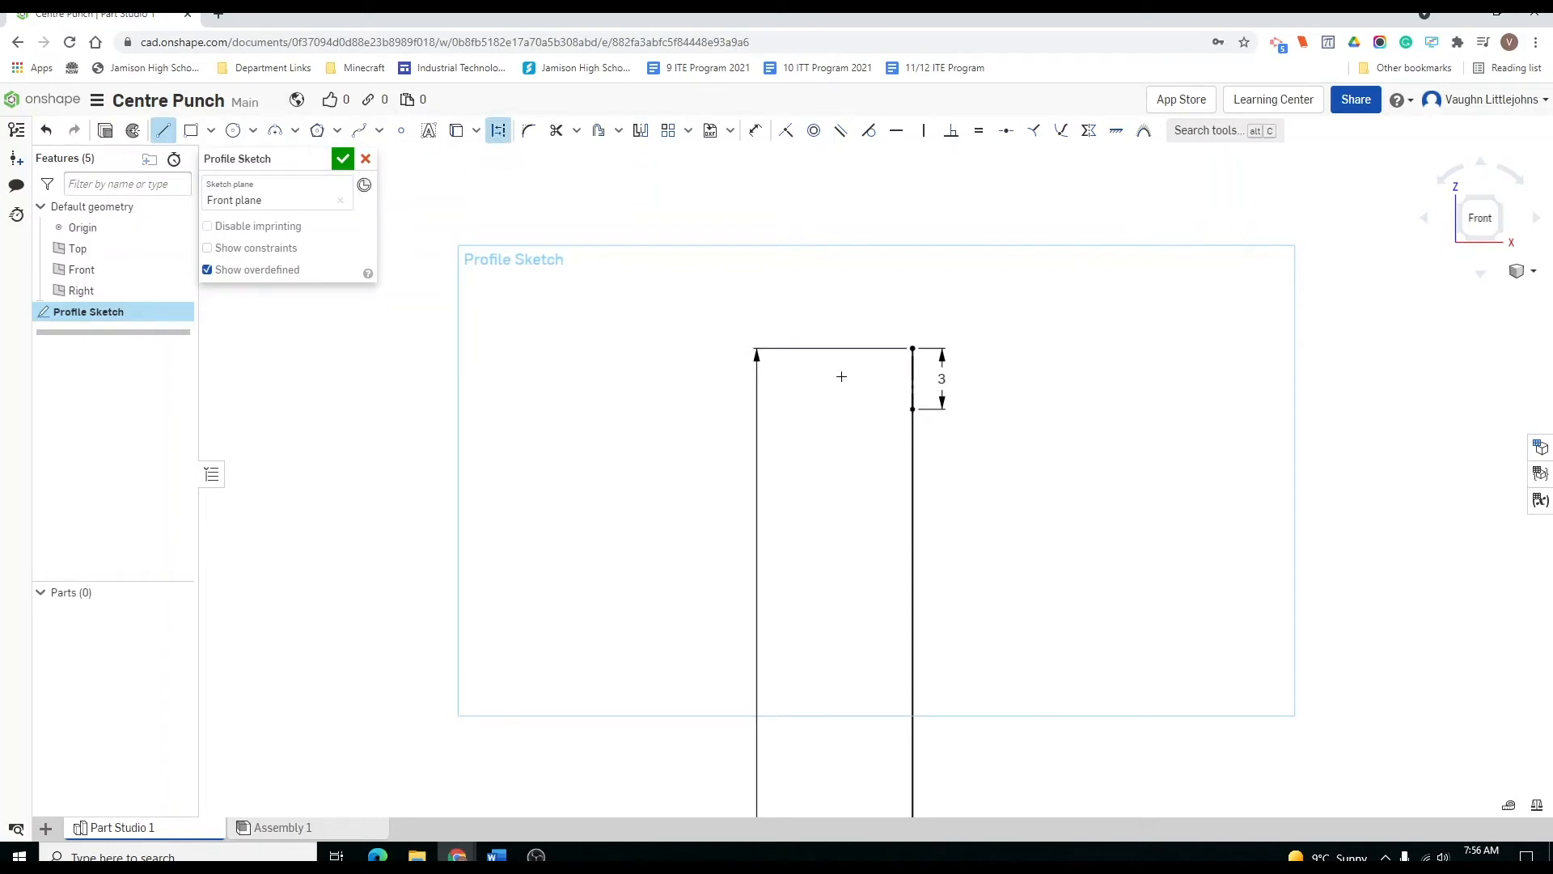
pyautogui.click(917, 409)
pyautogui.press('Return')
pyautogui.write('3')
pyautogui.press('Return')
pyautogui.press('Escape')
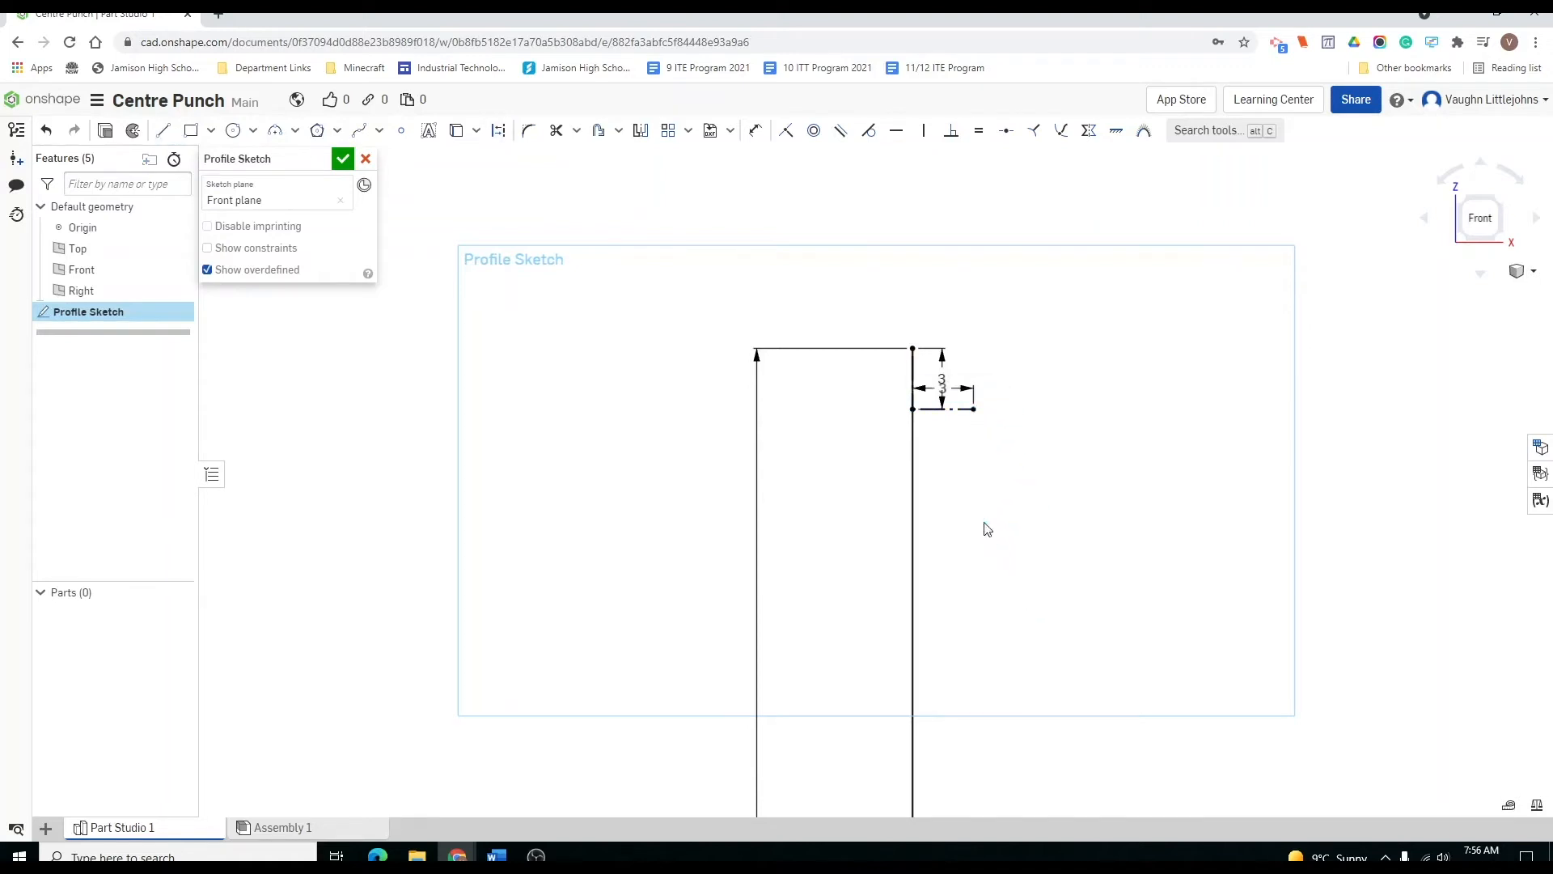
# Draw a horizontal construction line 6 mm long to the right from the upper end of the 45 mm construction line.
pyautogui.scroll(-3, 1011, 615)
pyautogui.moveTo(988, 565)
pyautogui.mouseDown(button='middle')
pyautogui.moveTo(970, 267)
pyautogui.moveTo(951, 224)
pyautogui.mouseUp(button='middle')
pyautogui.scroll(-3, 961, 485)
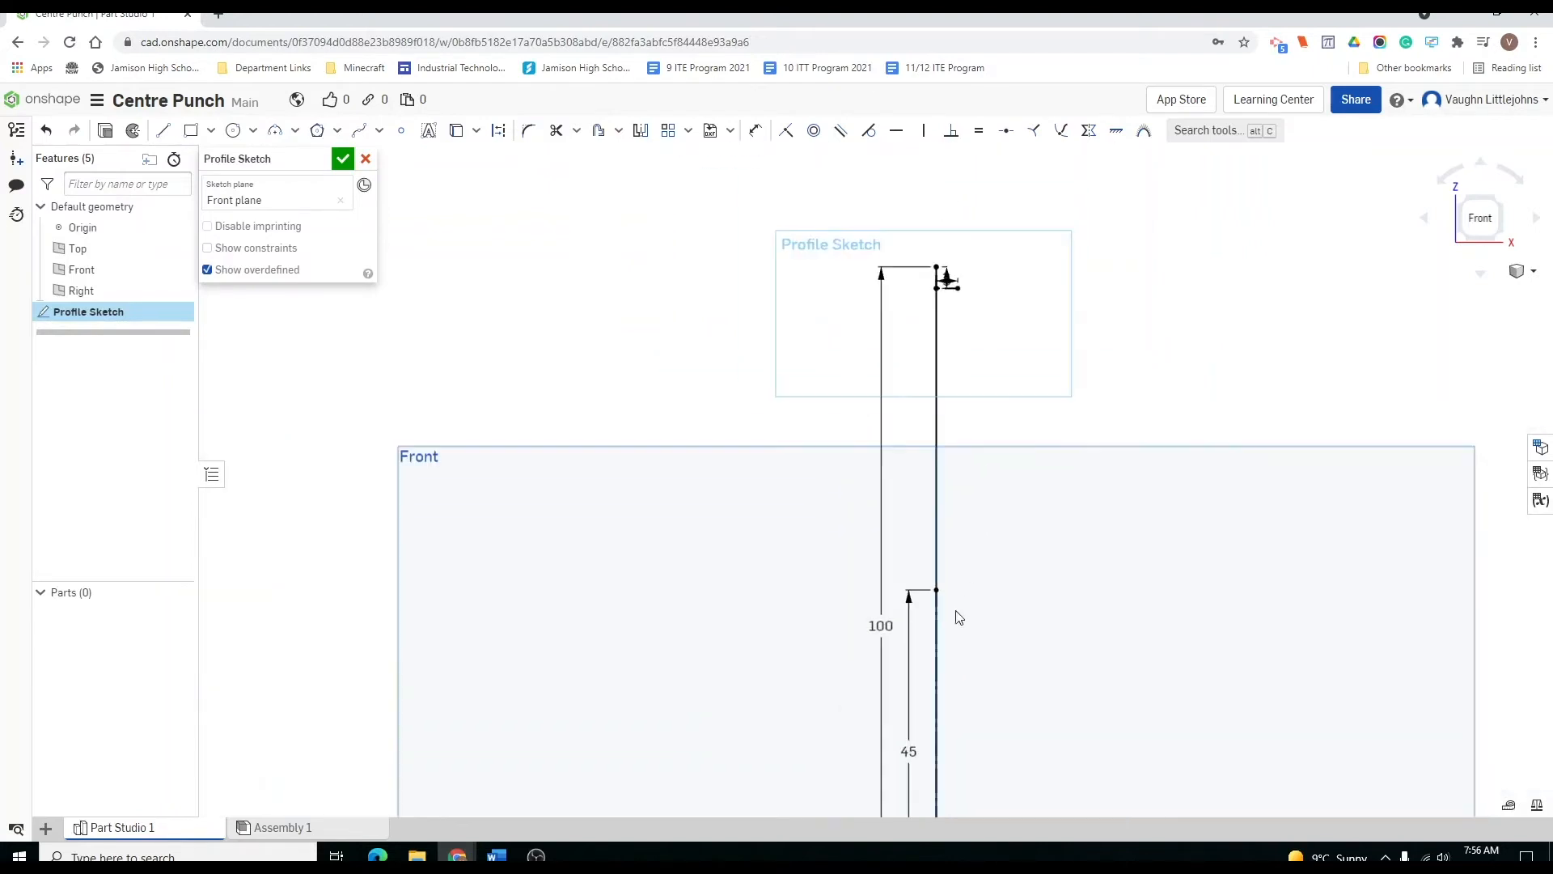
pyautogui.moveTo(945, 586); pyautogui.dragTo(938, 435, button='middle')
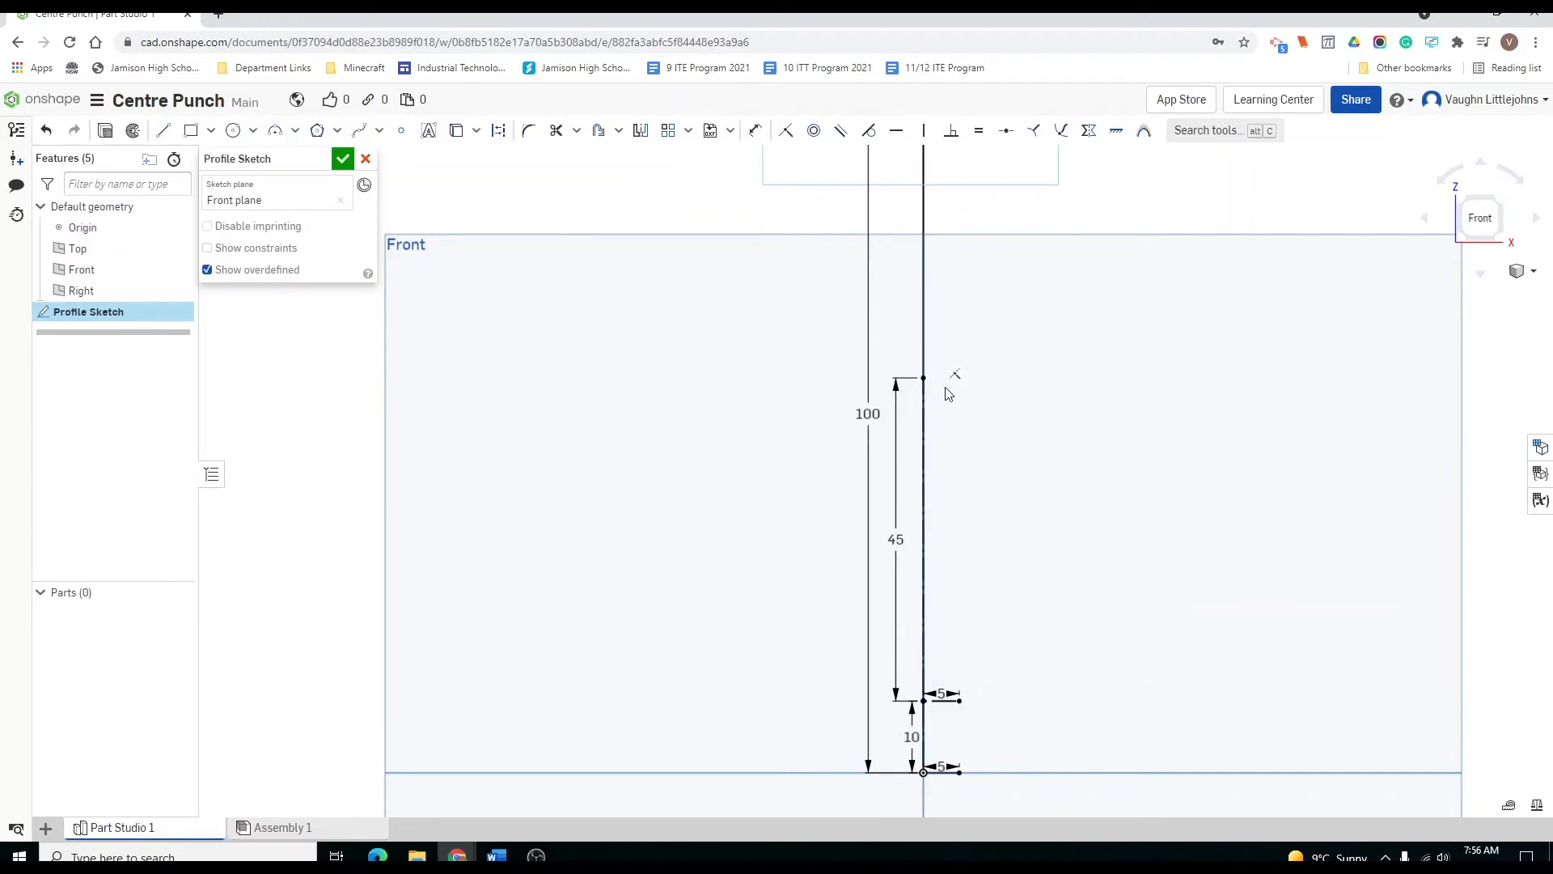
pyautogui.scroll(4, 932, 404)
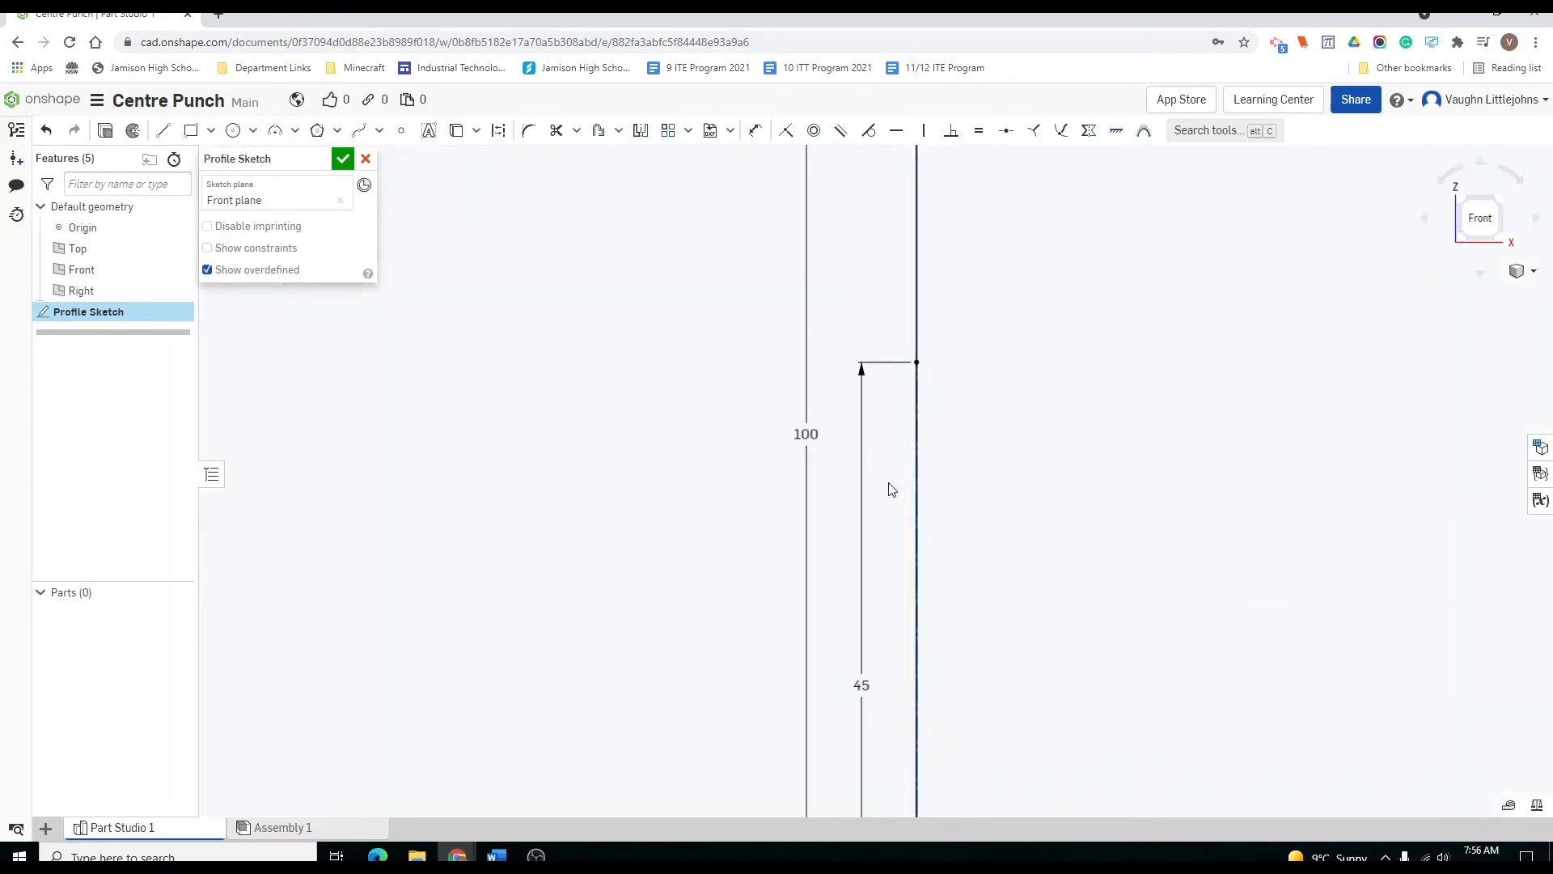
pyautogui.click(164, 130)
pyautogui.click(498, 132)
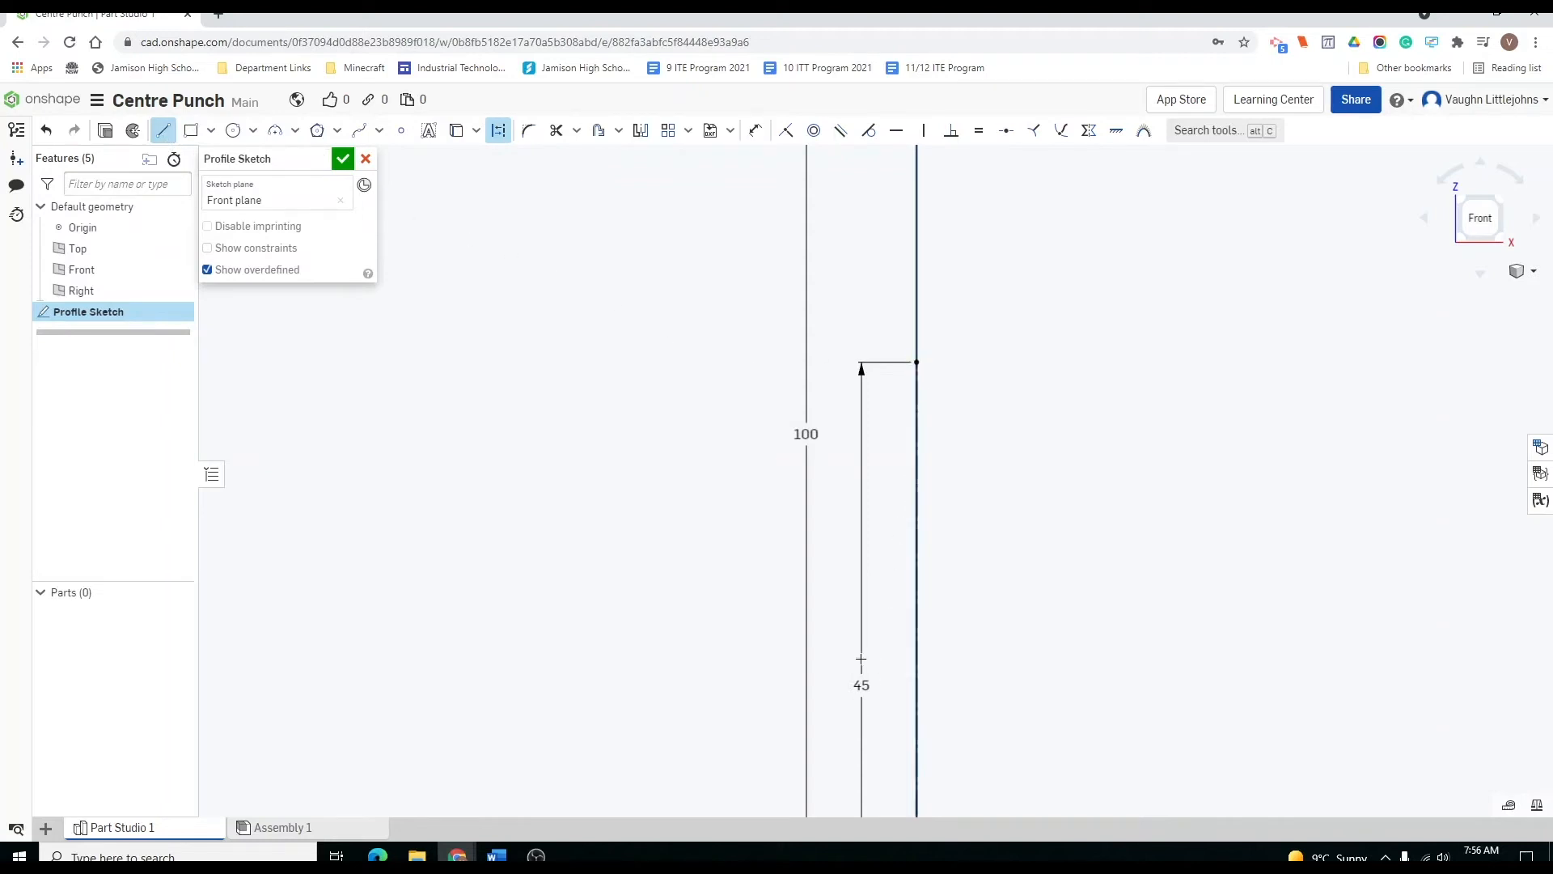
pyautogui.click(916, 361)
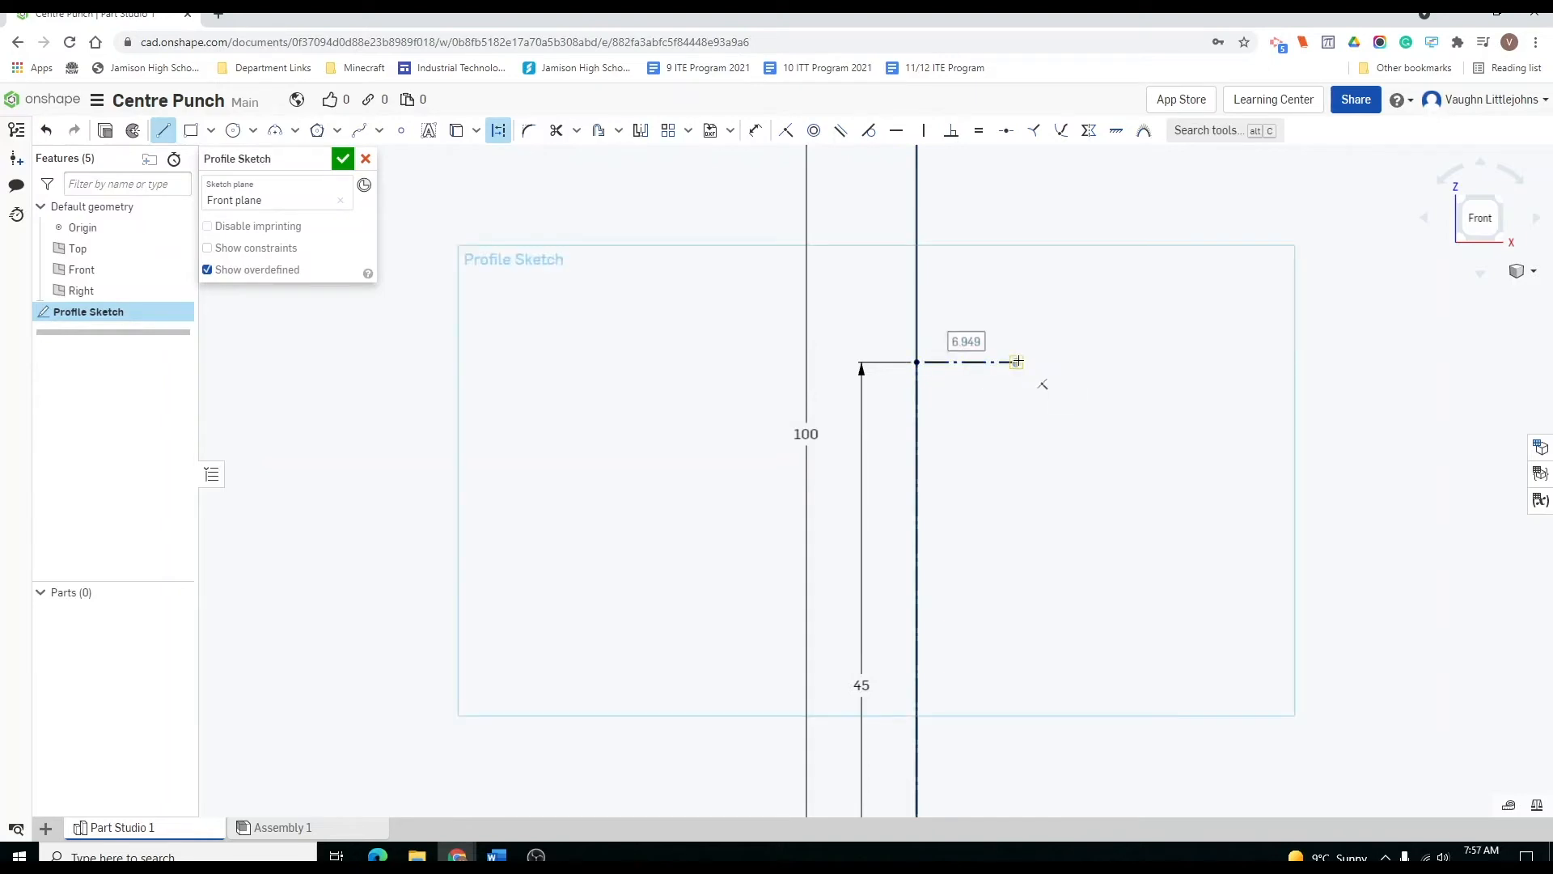
pyautogui.write('5')
pyautogui.press('Return')
# Draw a construction line 0.5 mm long from the right end of the 6 mm construction line back along it.
pyautogui.scroll(8, 1003, 359)
pyautogui.scroll(3, 1002, 361)
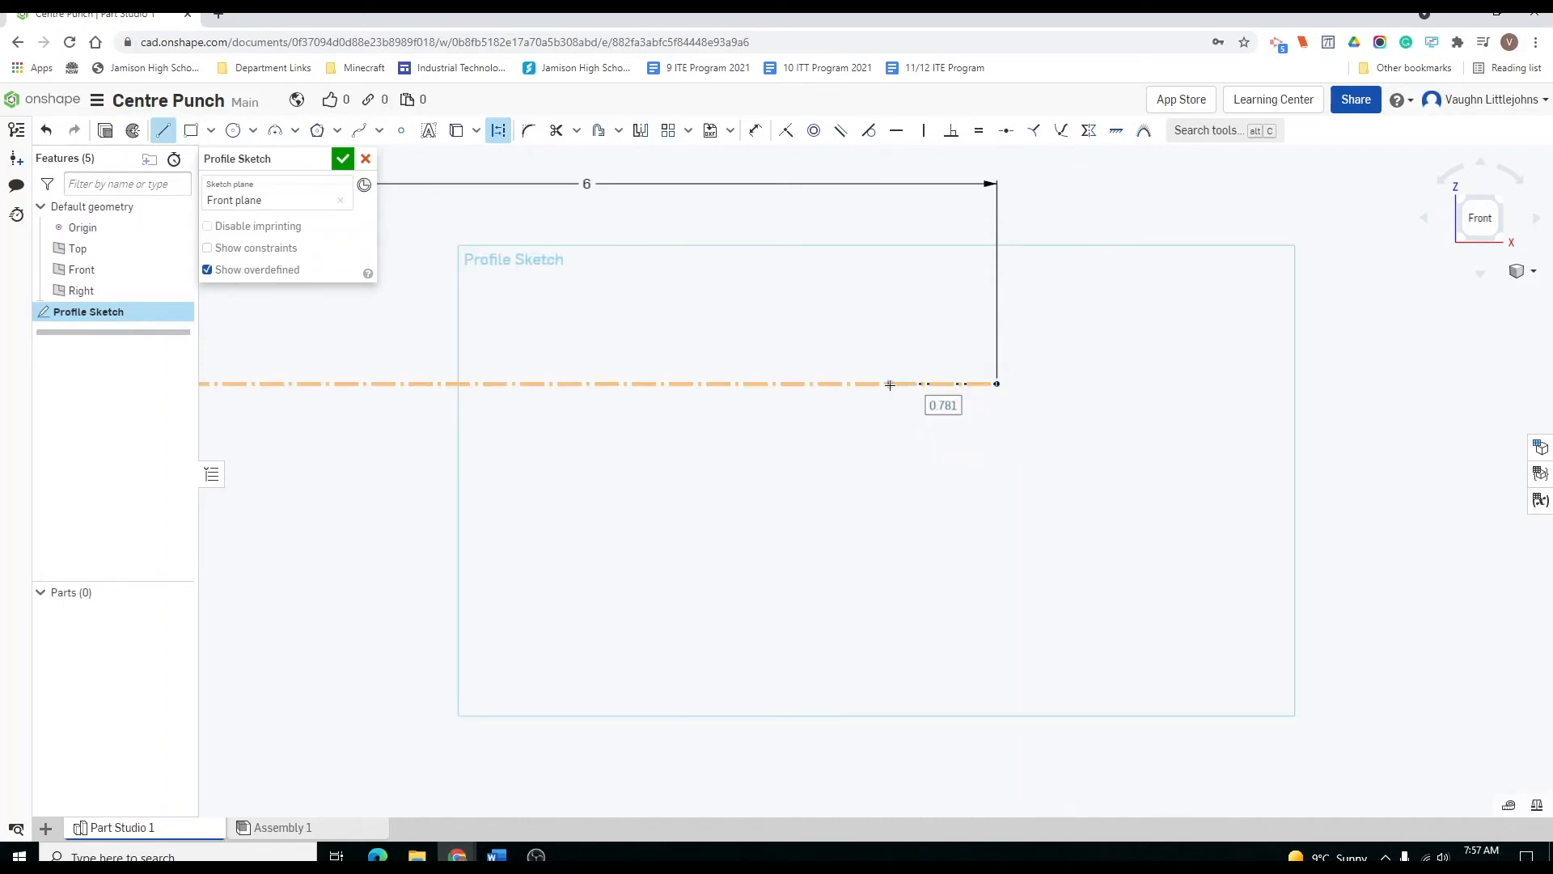
pyautogui.press('Tab')
pyautogui.write('.5')
pyautogui.press('Return')
pyautogui.scroll(-1, 902, 385)
pyautogui.press('Escape')
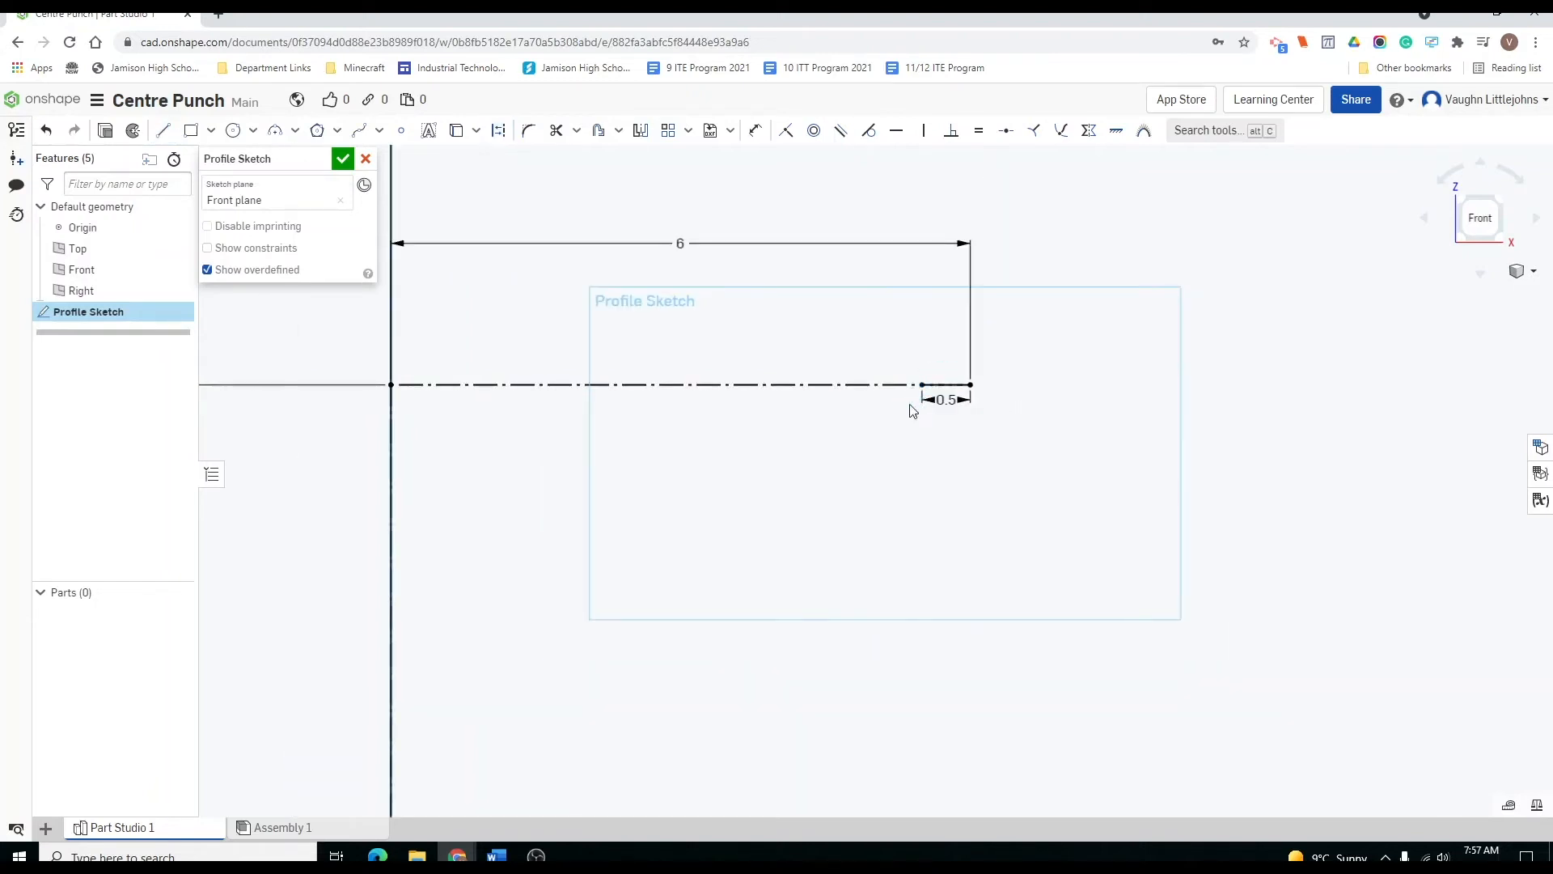
# Move the 0.5 mm dimension further below its construction line.
pyautogui.scroll(-1, 912, 409)
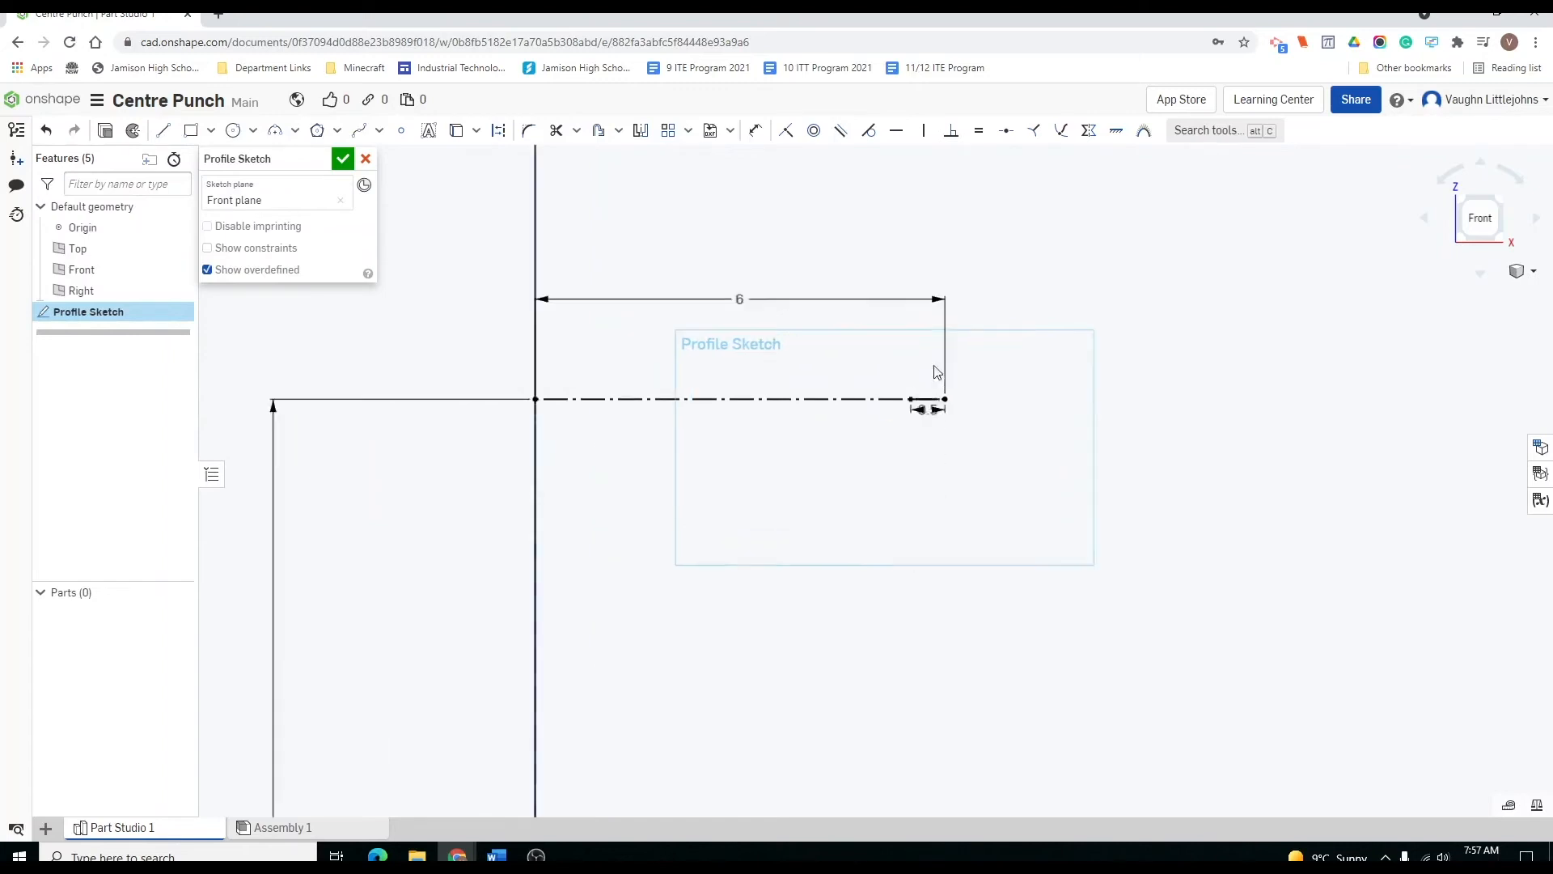
pyautogui.scroll(3, 926, 436)
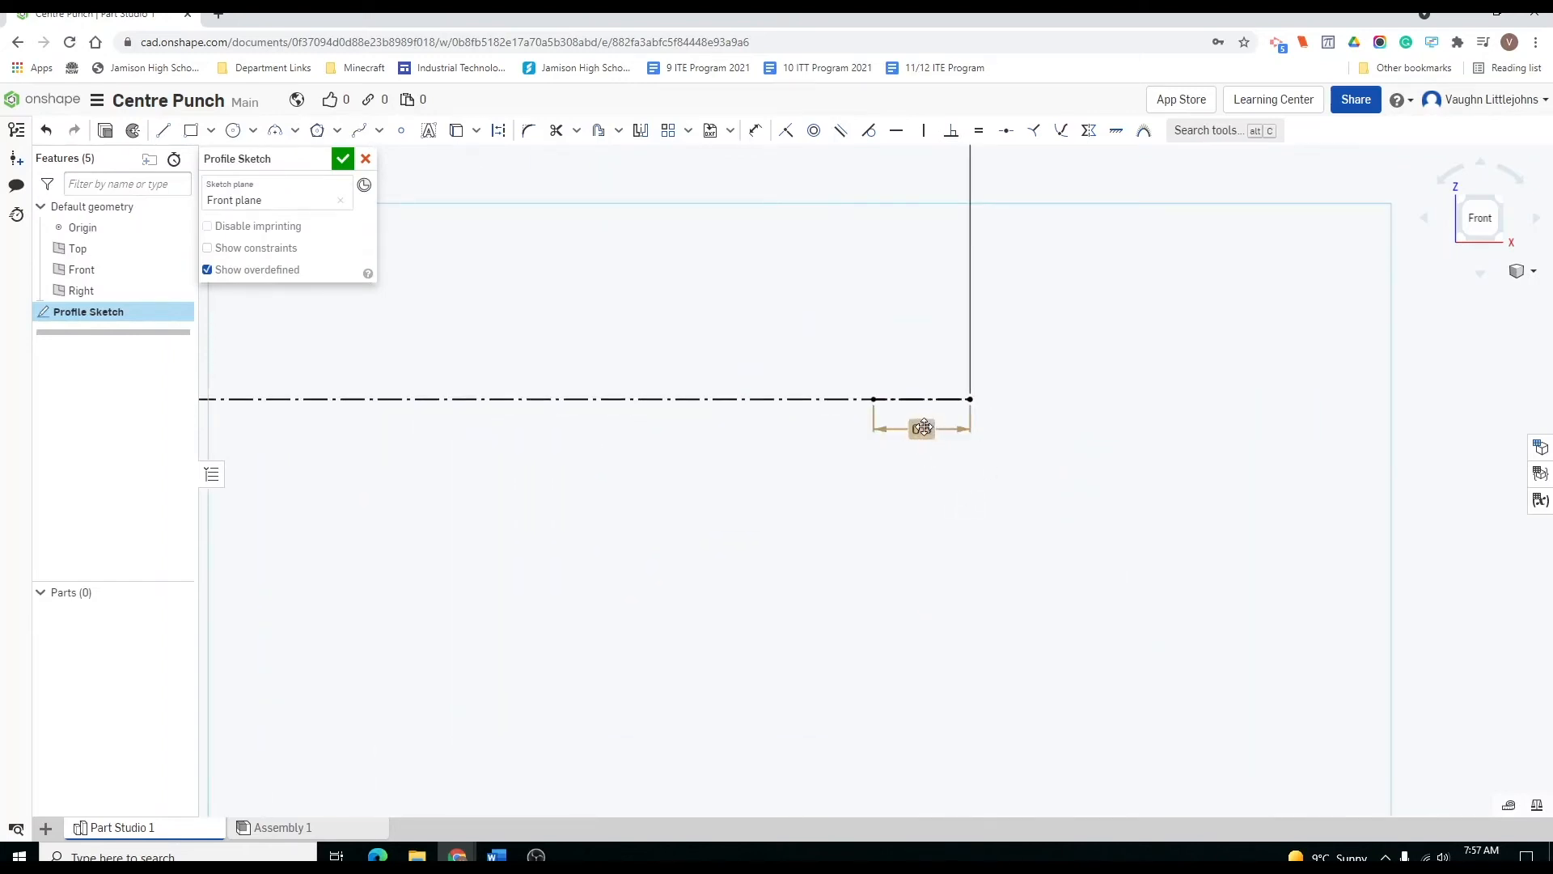
pyautogui.moveTo(924, 427); pyautogui.dragTo(918, 530)
pyautogui.scroll(-3, 890, 541)
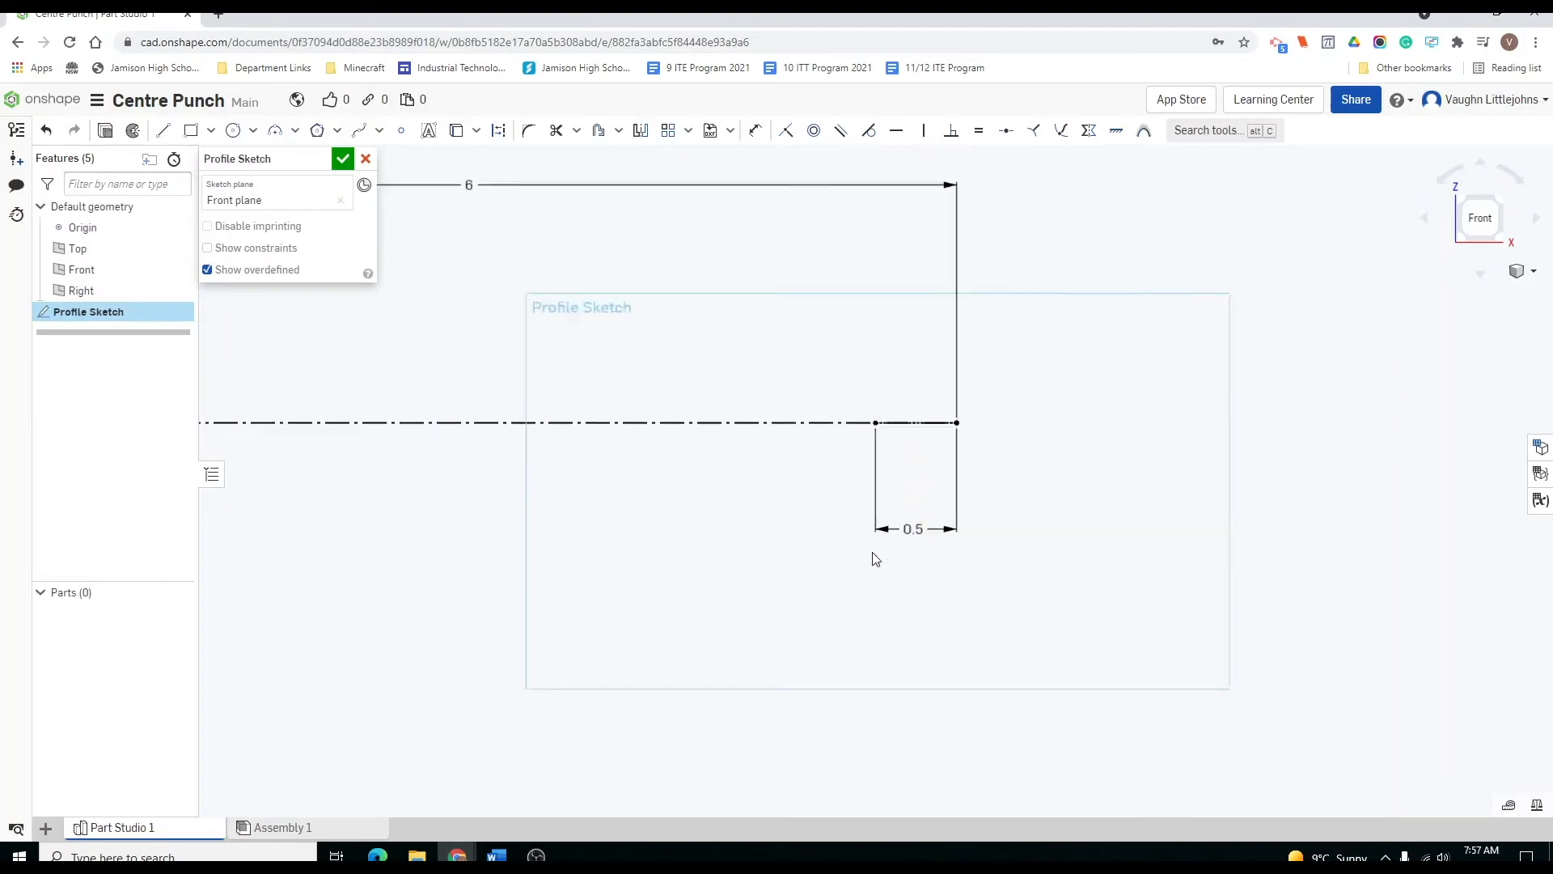
# Set the length of the horizontal construction line at the upper end of the 10 mm line to 6 mm.
pyautogui.moveTo(520, 688)
pyautogui.mouseDown(button='middle')
pyautogui.moveTo(639, 584)
pyautogui.moveTo(840, 335)
pyautogui.mouseUp(button='middle')
pyautogui.scroll(-3, 861, 430)
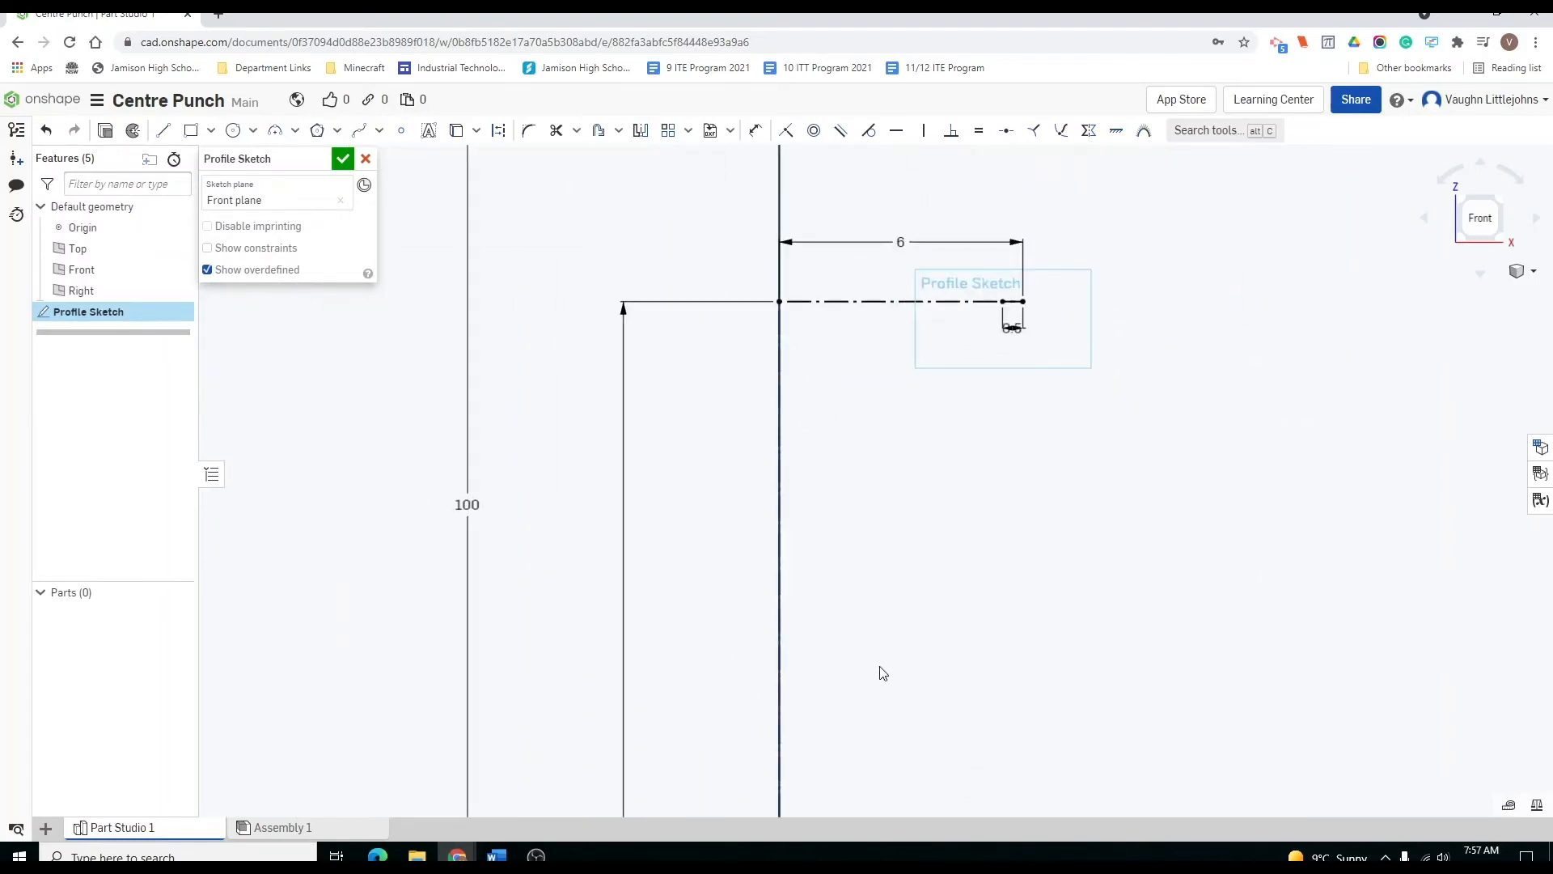
pyautogui.moveTo(883, 673); pyautogui.dragTo(891, 230, button='middle')
pyautogui.scroll(-5, 860, 606)
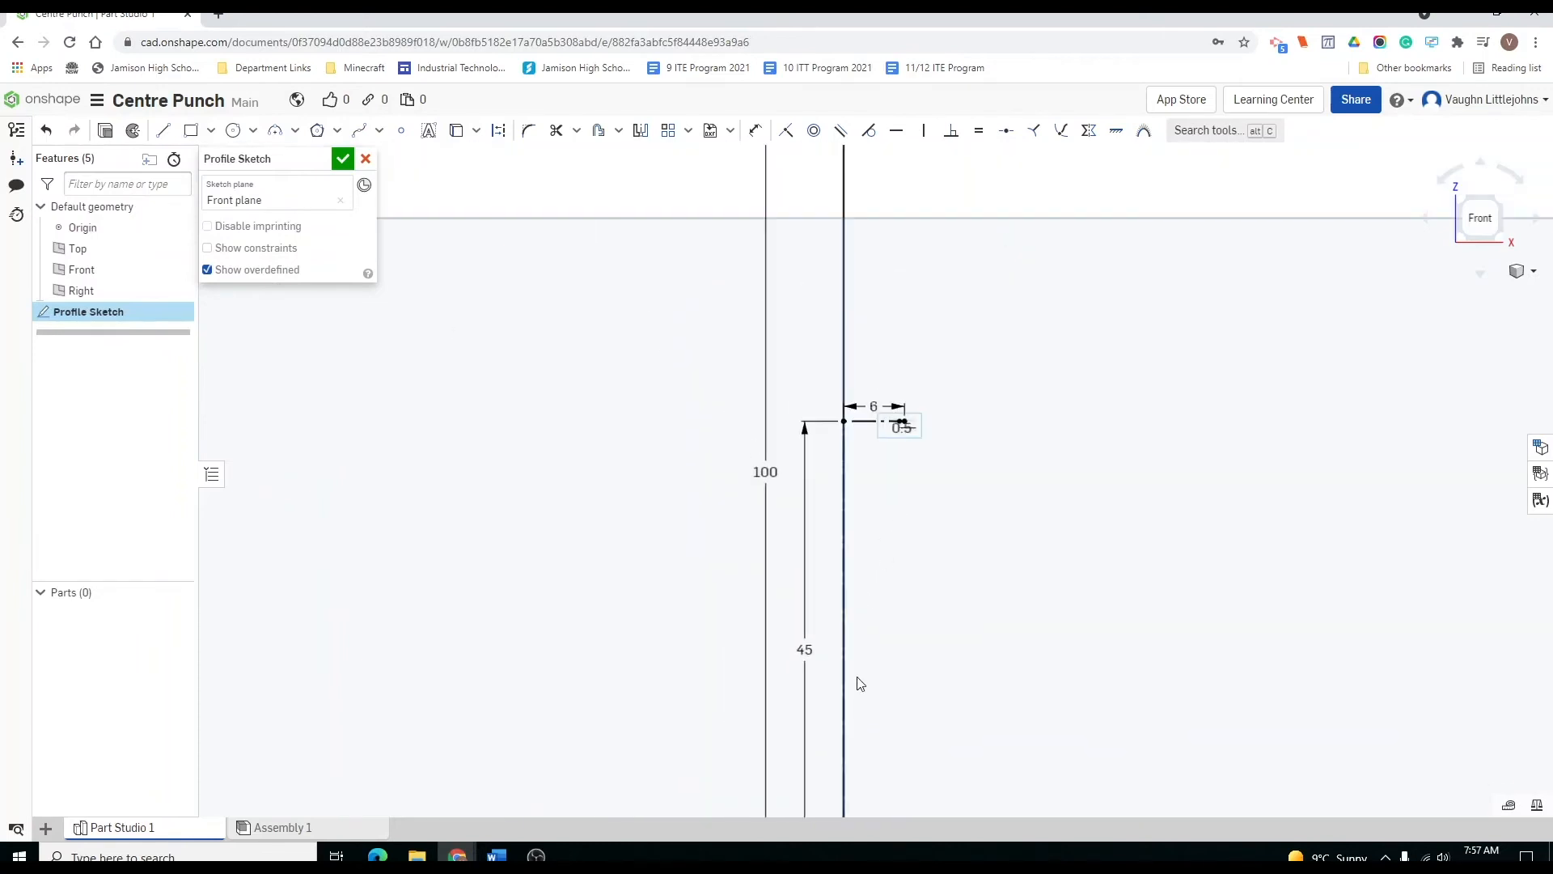
pyautogui.moveTo(858, 702); pyautogui.dragTo(868, 388, button='middle')
pyautogui.scroll(6, 861, 562)
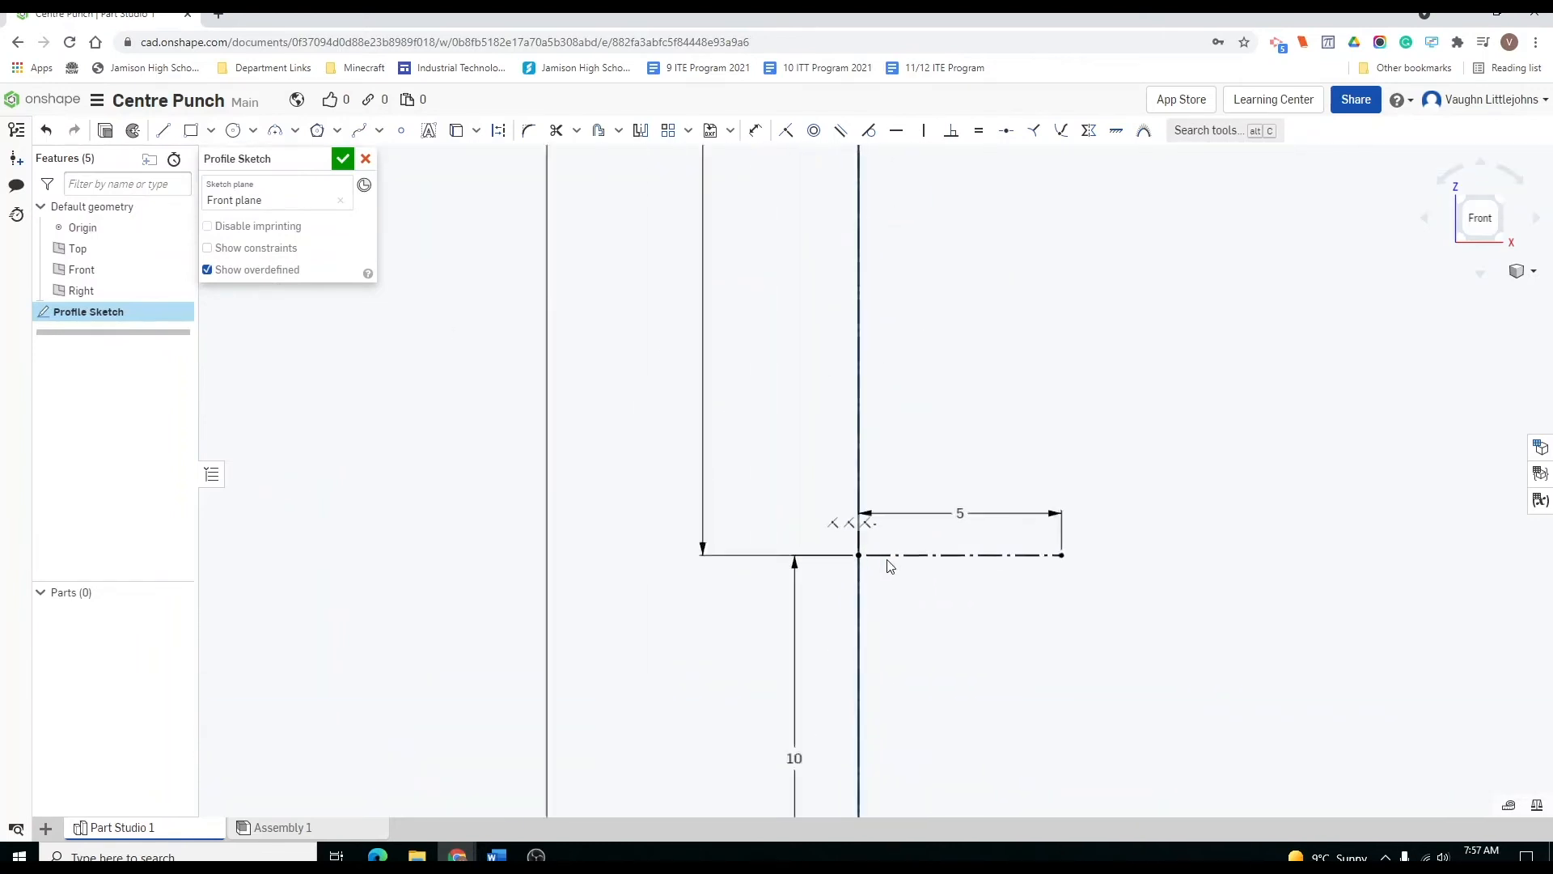
pyautogui.scroll(1, 889, 565)
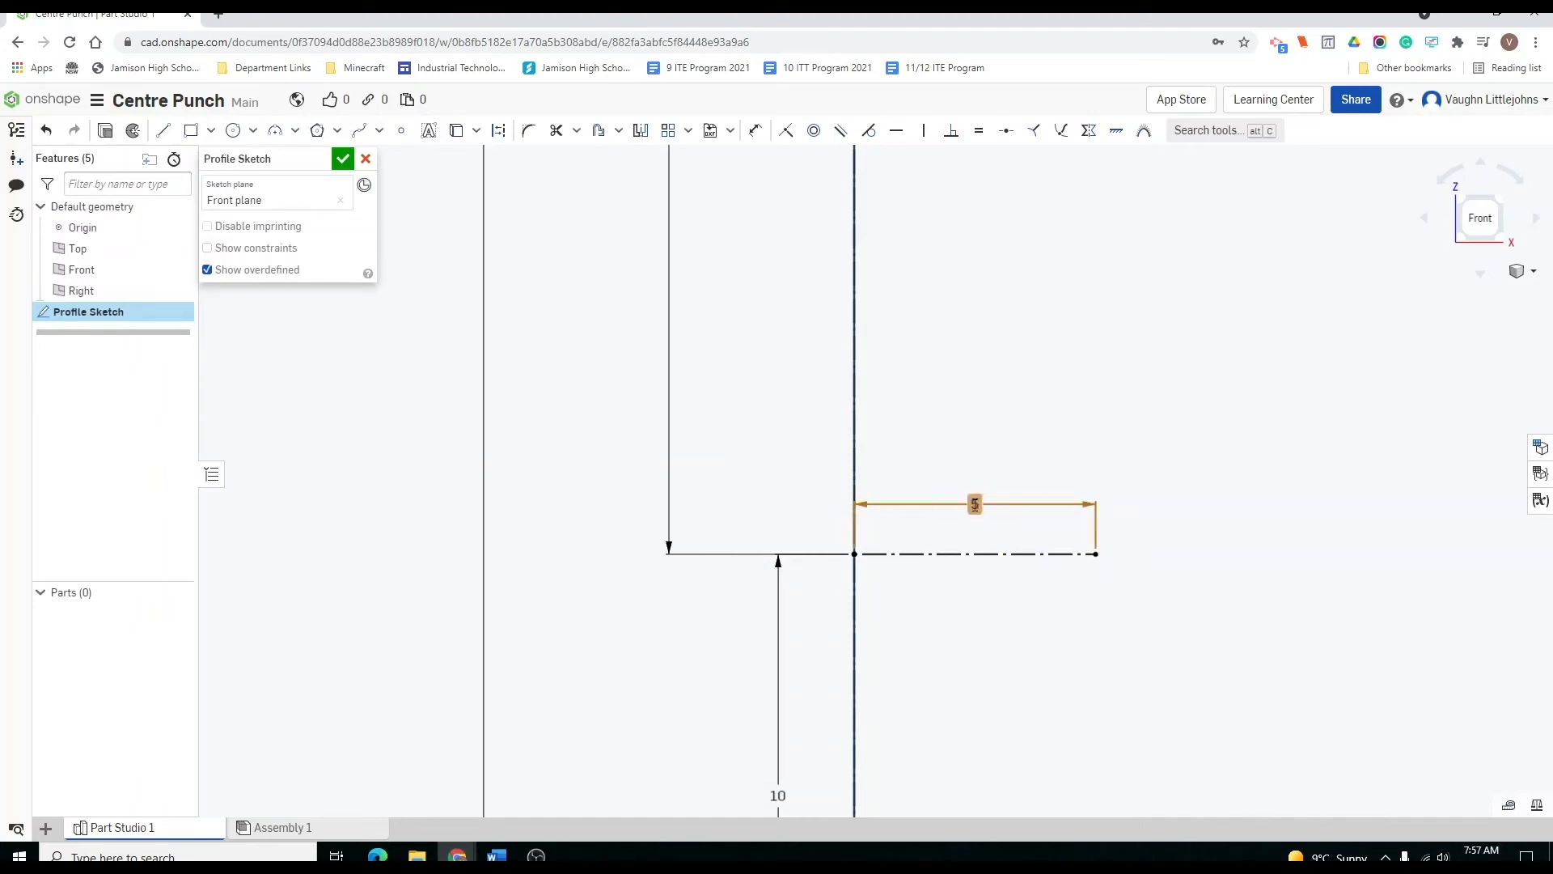
pyautogui.doubleClick(973, 504)
pyautogui.write('6')
pyautogui.press('Return')
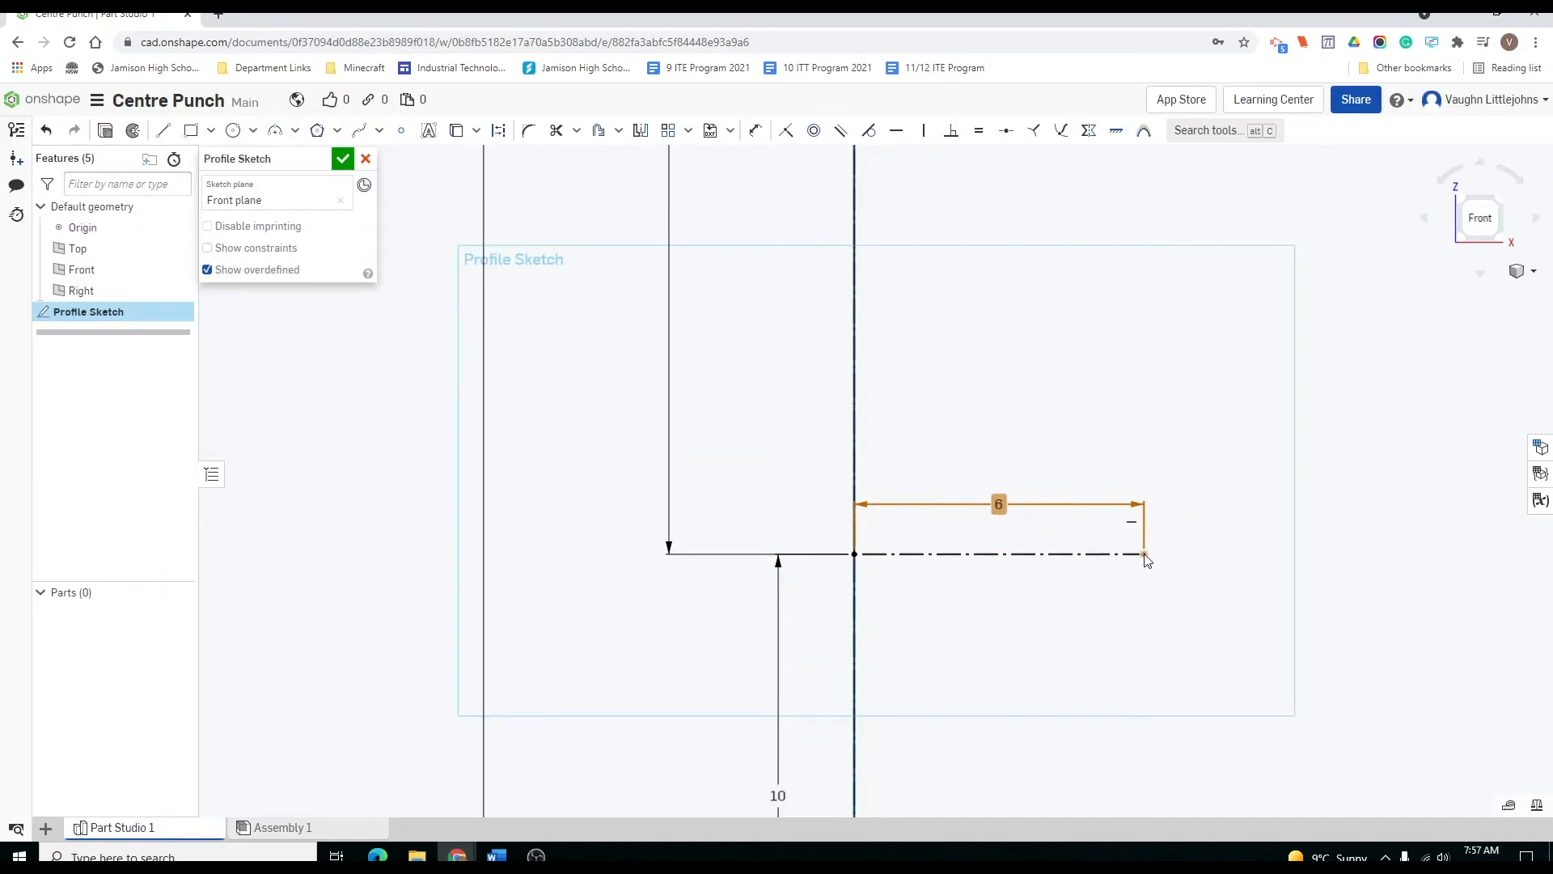
# Draw a construction line 0.5 mm long from the right end of the lower 6 mm construction line back along it.
pyautogui.click(163, 131)
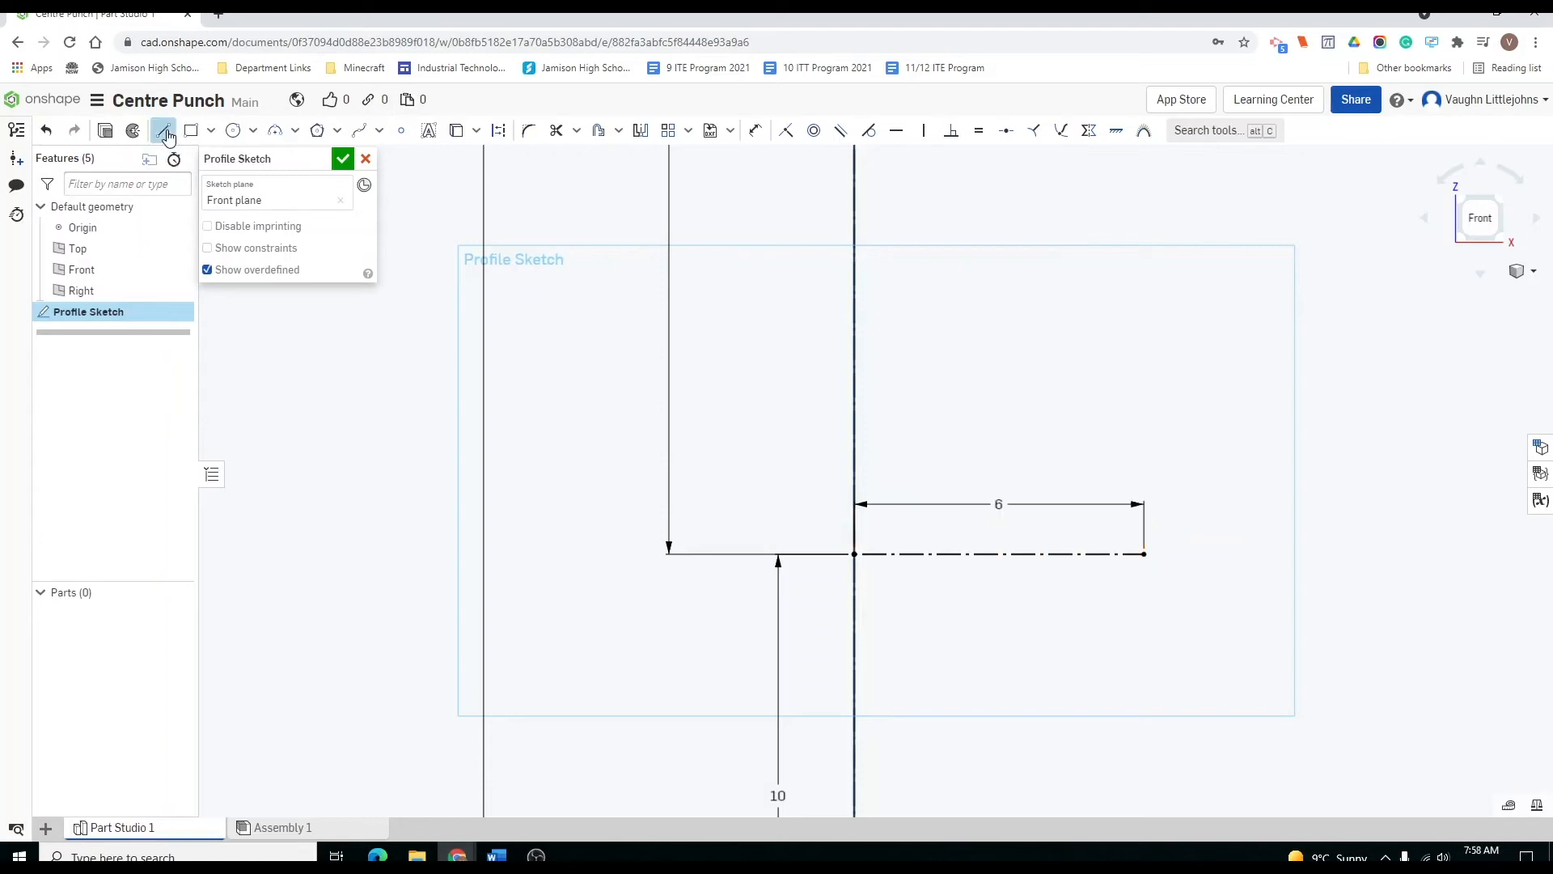
pyautogui.click(498, 134)
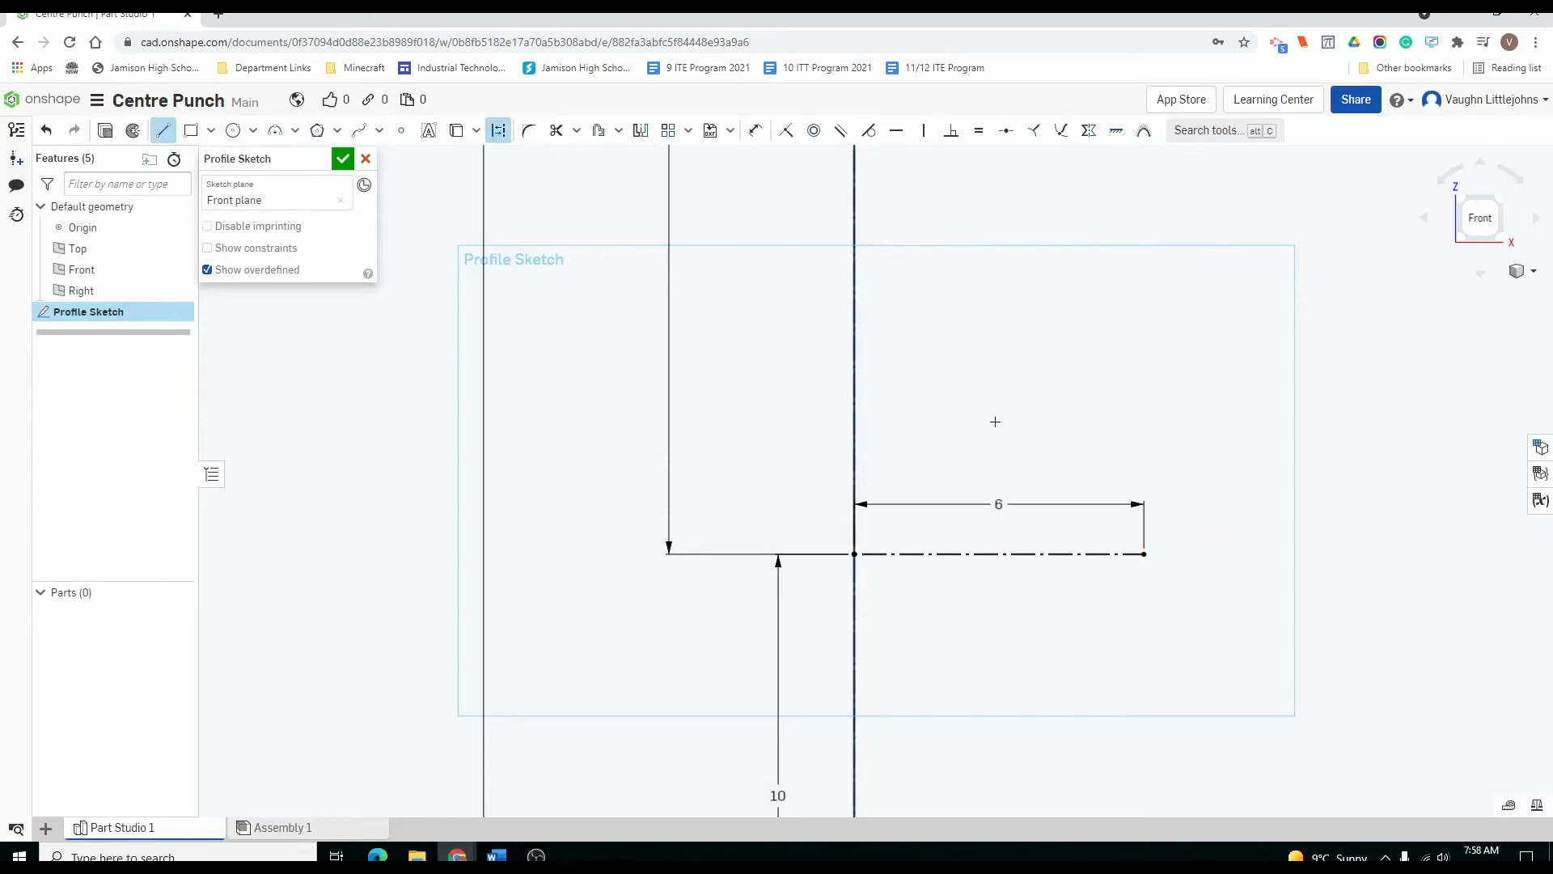
pyautogui.click(1108, 554)
pyautogui.write('.5')
pyautogui.press('Return')
pyautogui.click(1118, 555)
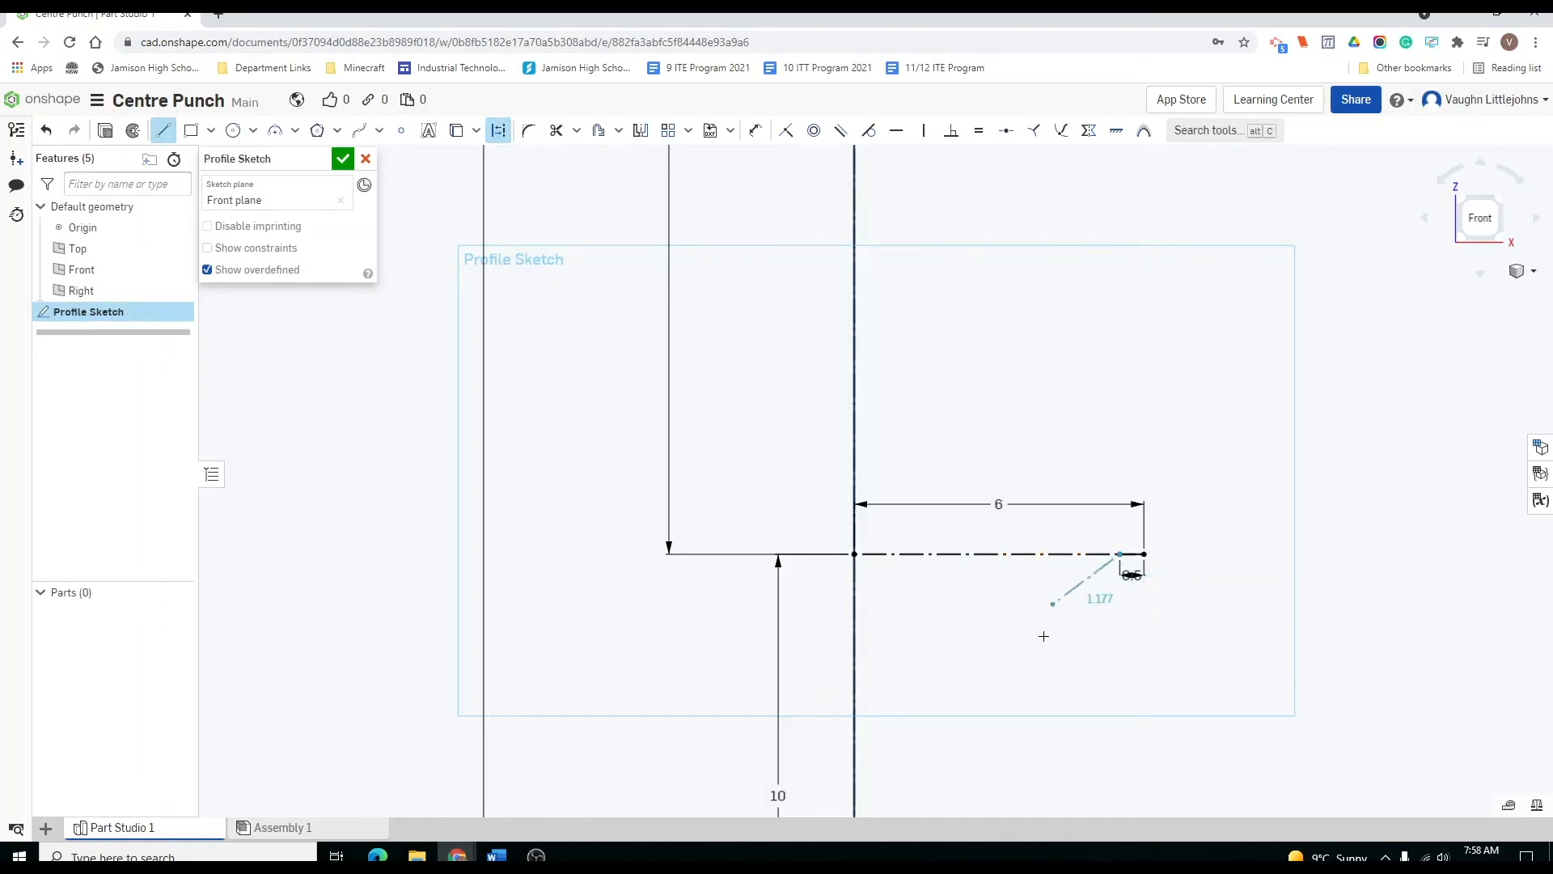
# Move the 0.5 mm dimension of the lower shoulder further below its short construction line.
pyautogui.press('Escape')
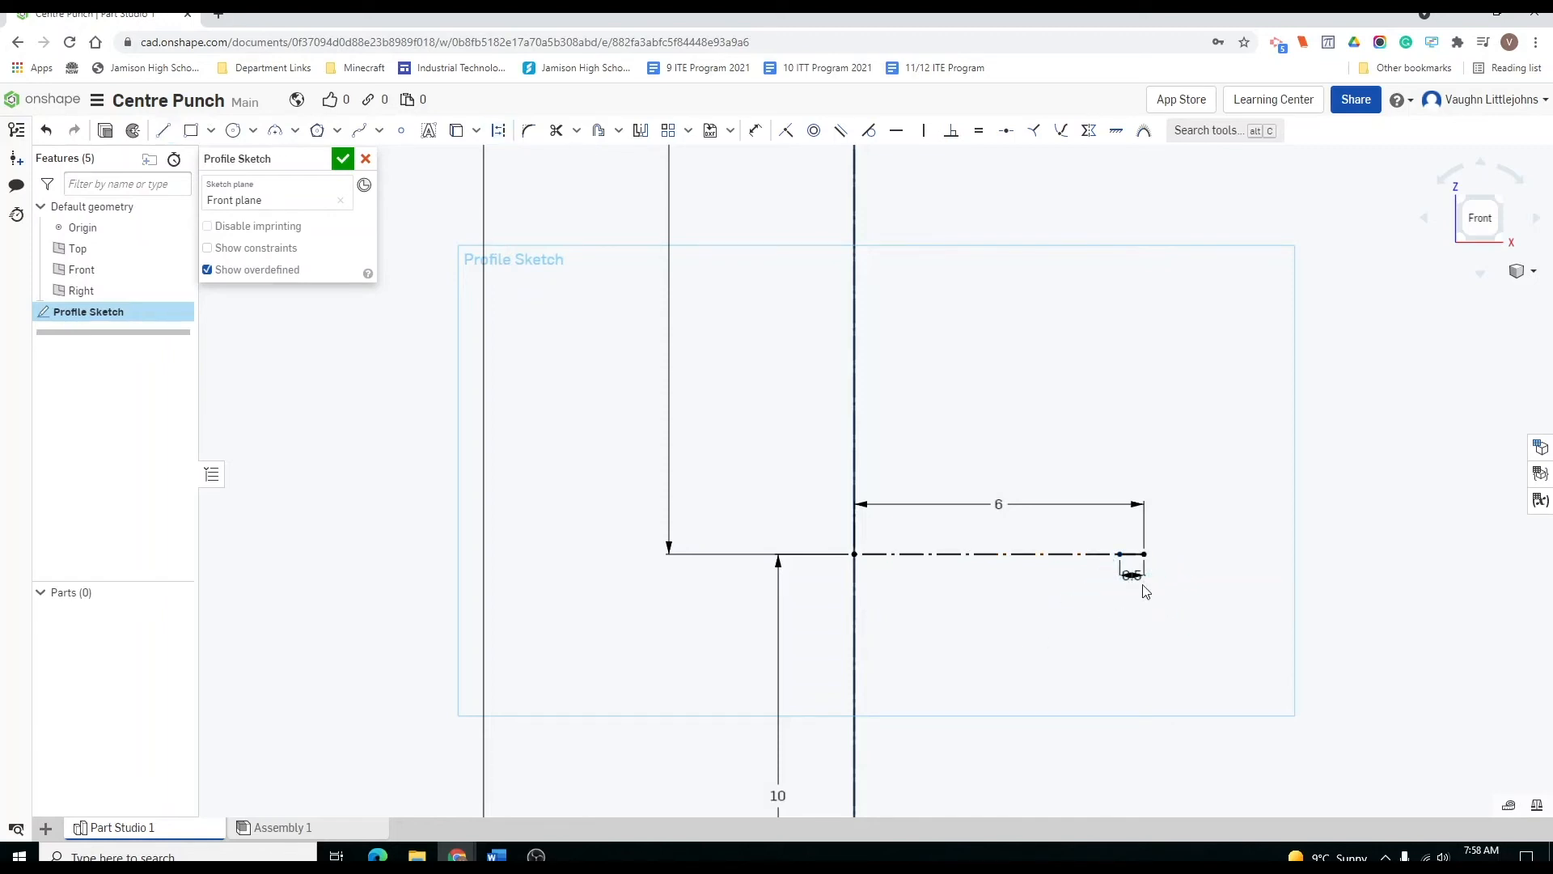
pyautogui.moveTo(1132, 574); pyautogui.dragTo(1134, 612)
# Draw a solid sloped line from the top end of the 100 mm centre line to the outer end of the 3 mm construction line.
pyautogui.scroll(-5, 914, 638)
pyautogui.scroll(-2, 919, 643)
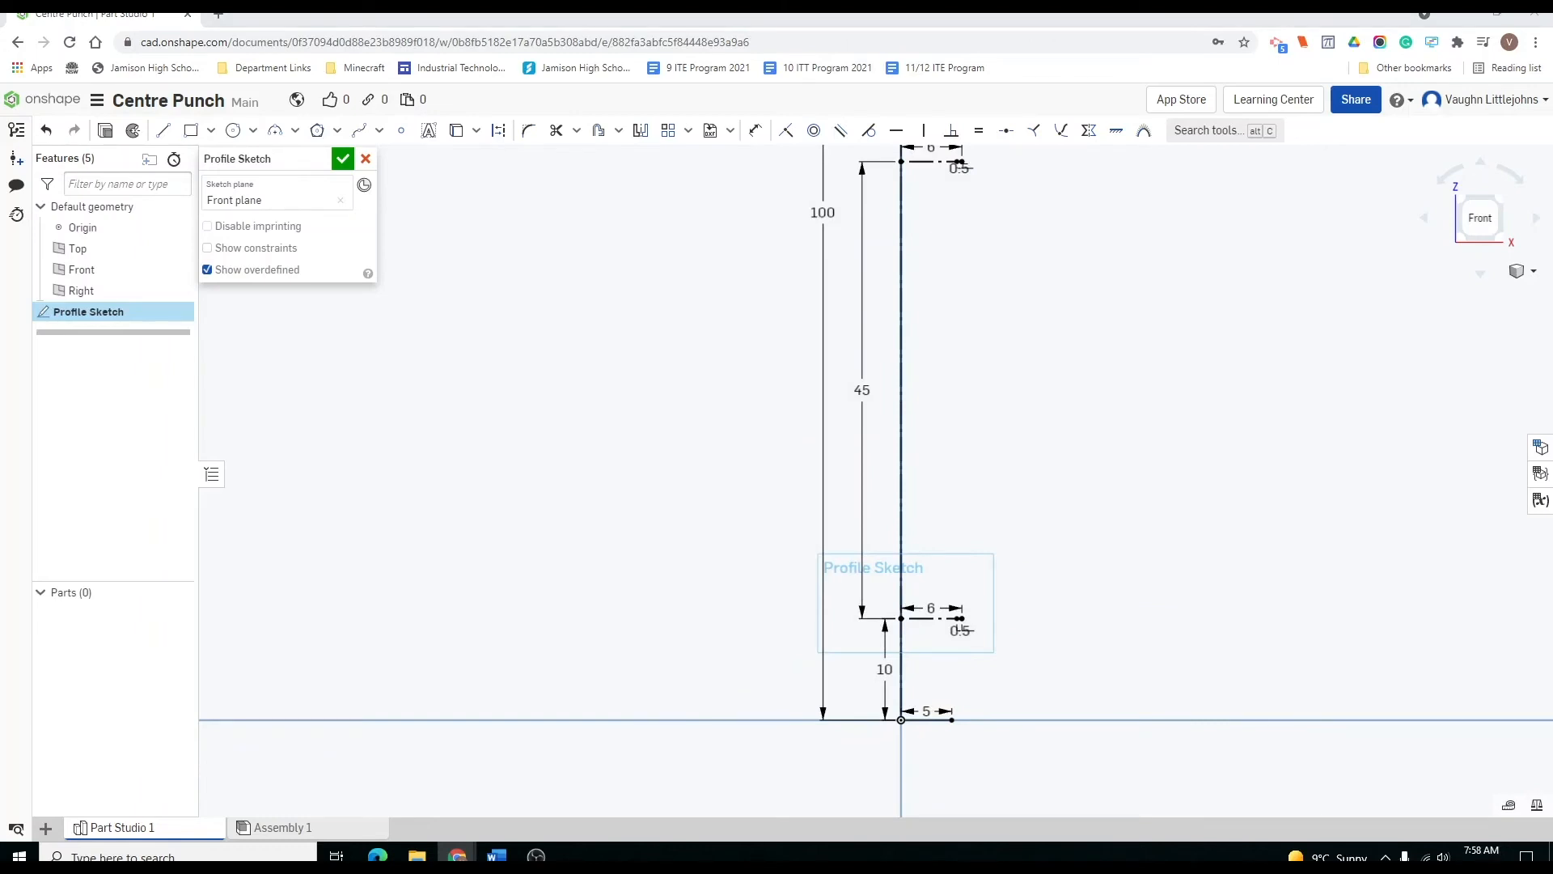
pyautogui.scroll(-2, 953, 305)
pyautogui.scroll(3, 974, 489)
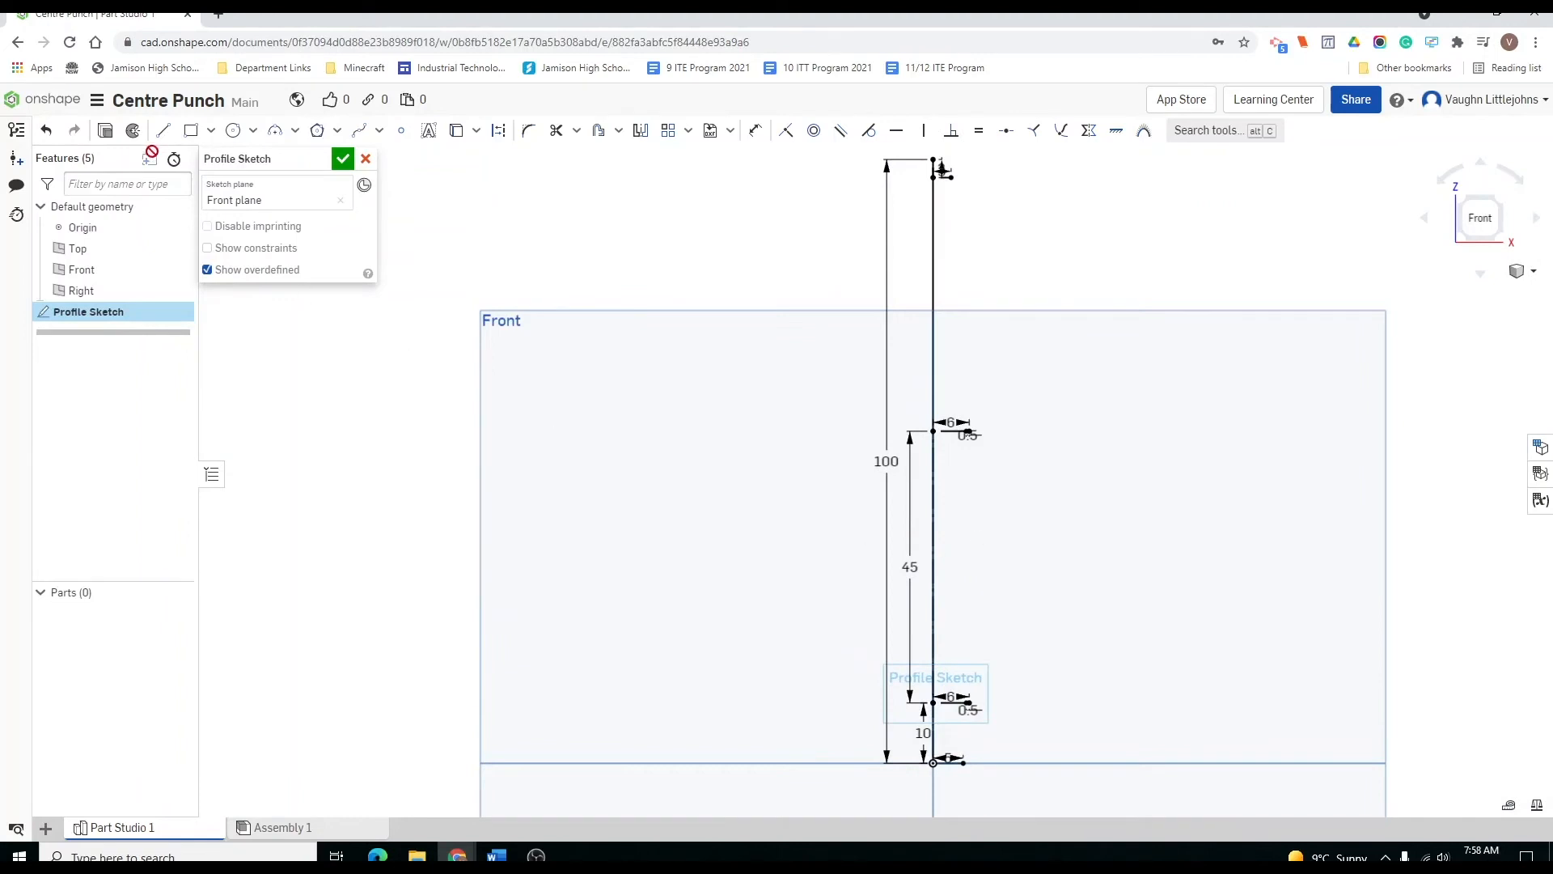
pyautogui.click(163, 130)
pyautogui.scroll(5, 952, 158)
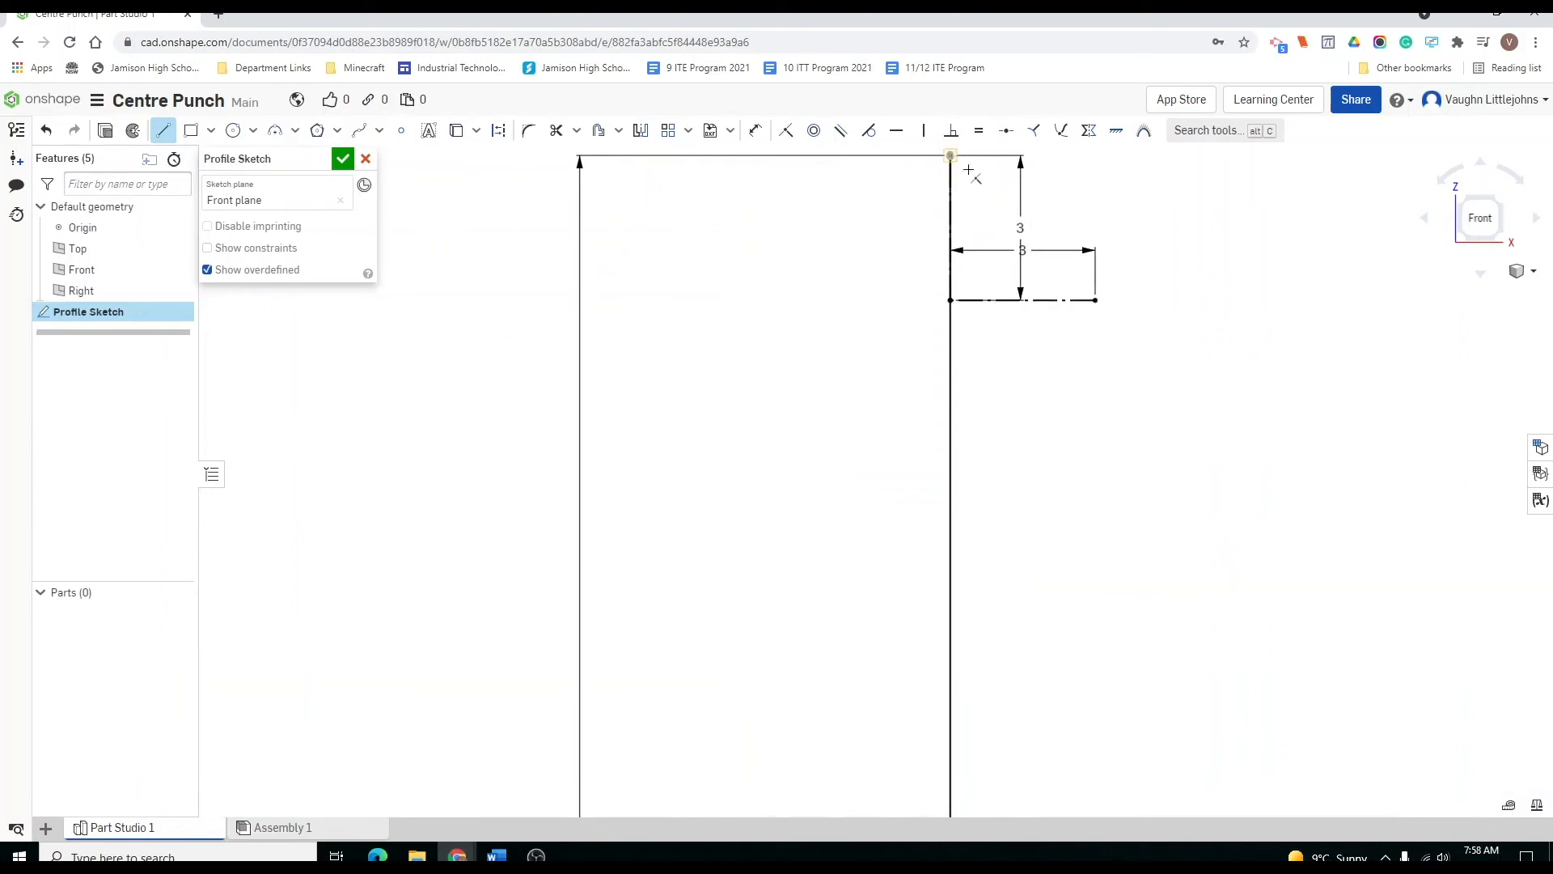
pyautogui.click(951, 157)
pyautogui.click(1095, 300)
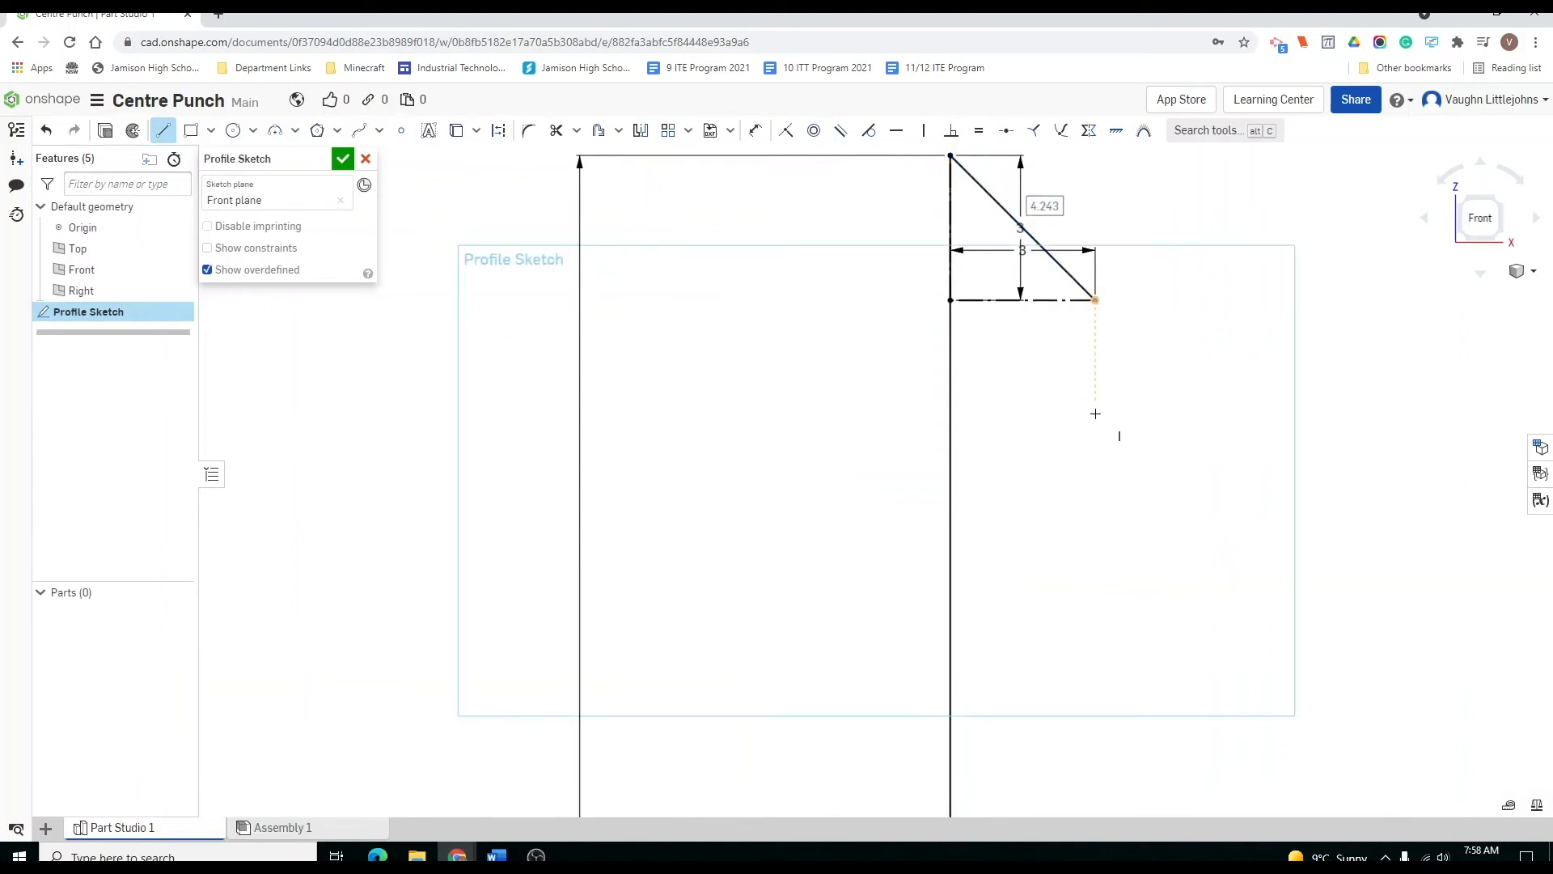
# Draw the tapered line from the inner end of the upper 0.5 mm segment to the outer end of the 3 mm construction line.
pyautogui.scroll(-4, 1103, 457)
pyautogui.moveTo(1066, 616); pyautogui.dragTo(1006, 346, button='middle')
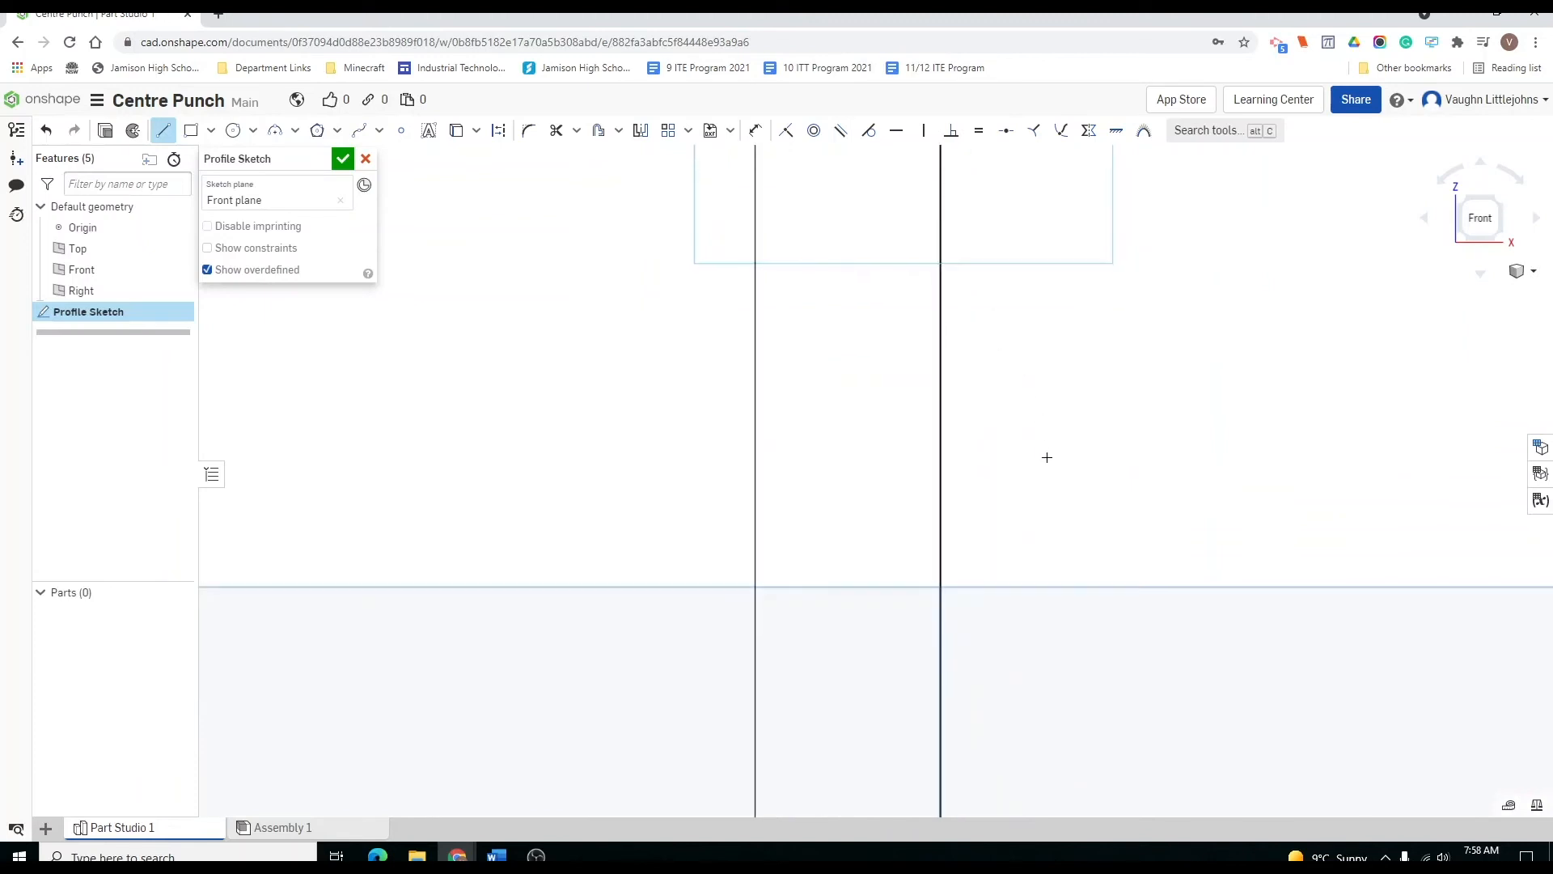
pyautogui.scroll(-3, 1064, 591)
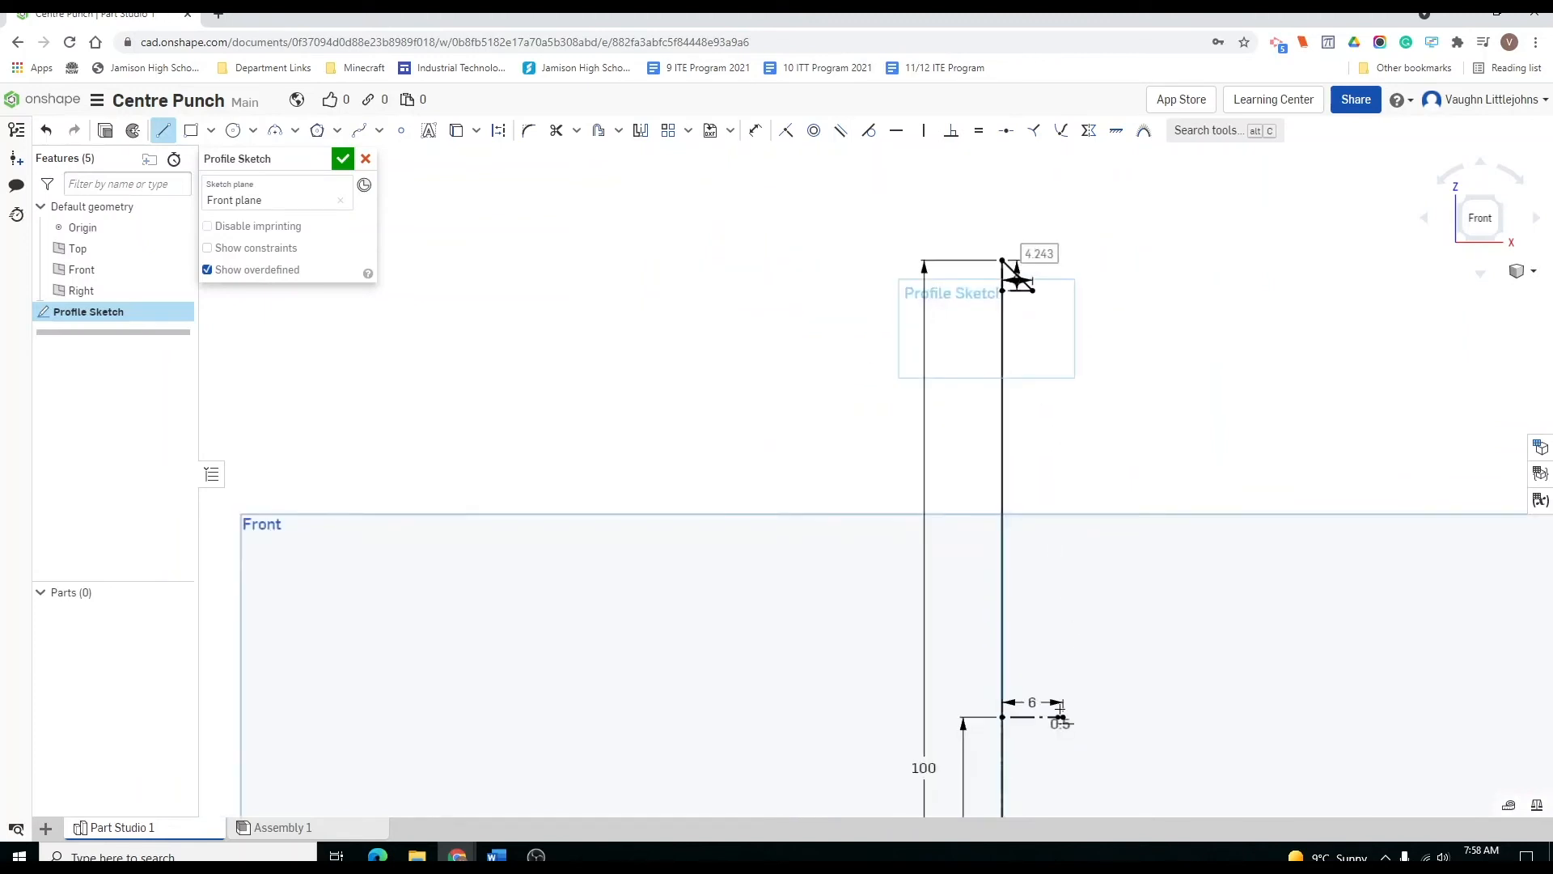
pyautogui.scroll(3, 1059, 710)
pyautogui.scroll(-2, 1059, 655)
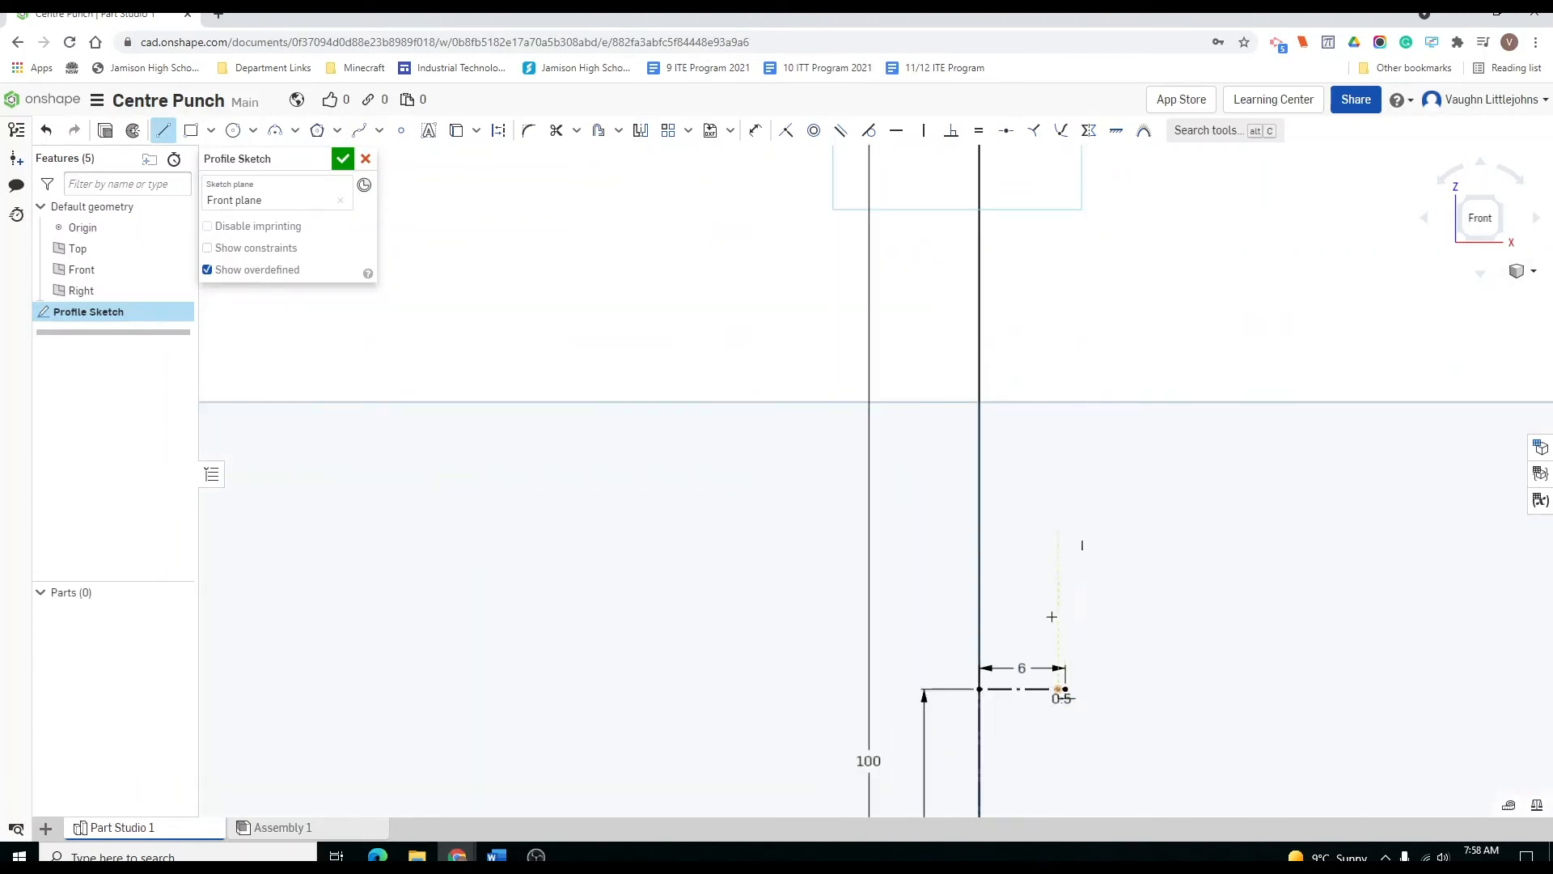
pyautogui.scroll(5, 1057, 687)
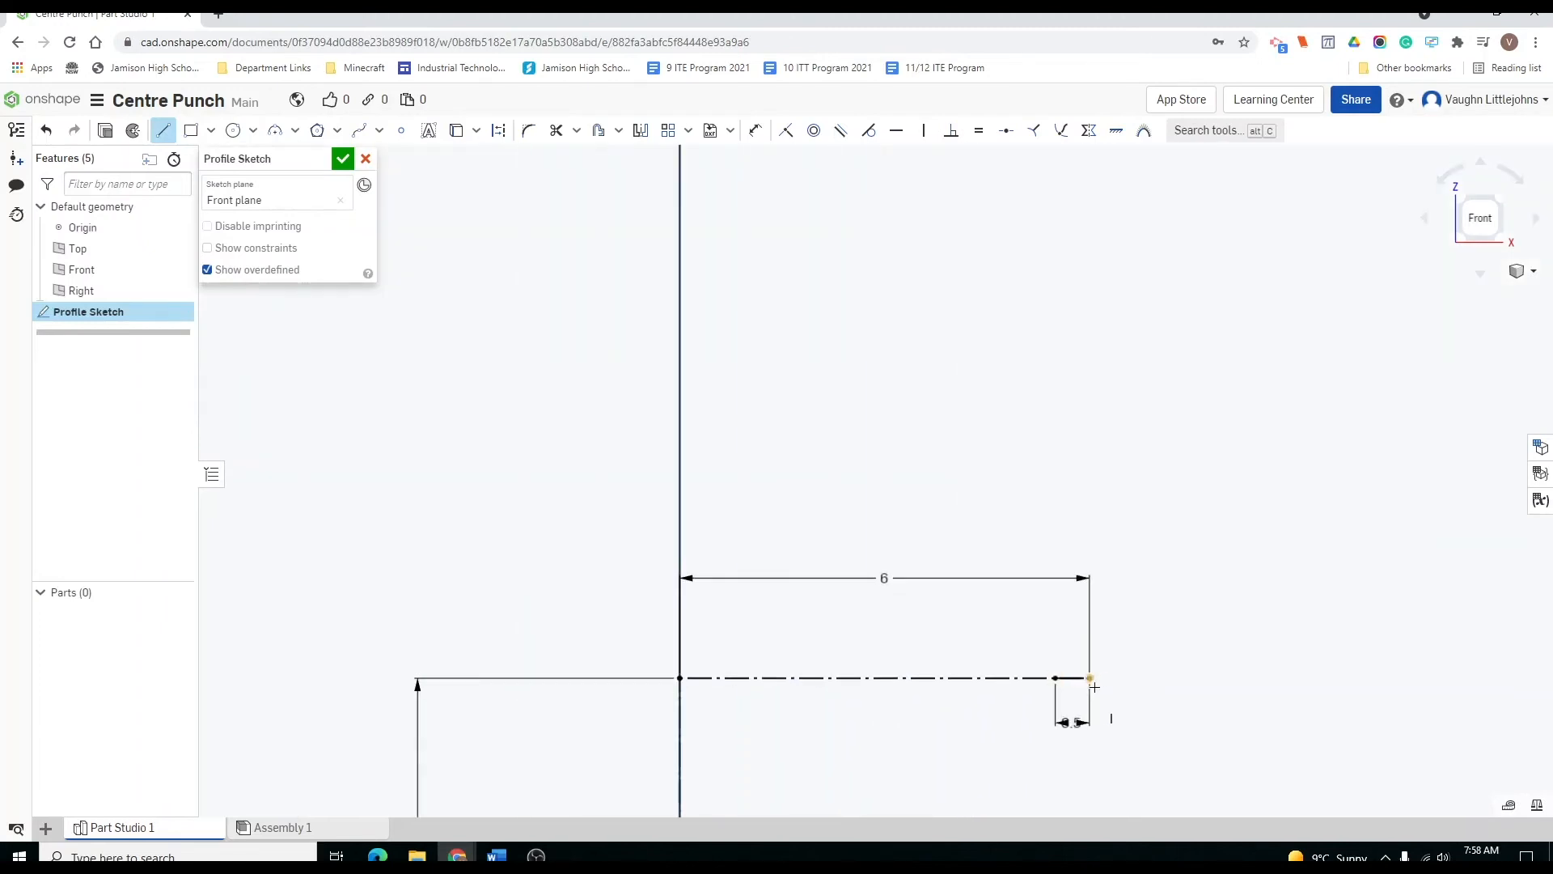
pyautogui.click(1056, 676)
pyautogui.scroll(-3, 1057, 493)
pyautogui.moveTo(1057, 422); pyautogui.dragTo(1046, 584, button='middle')
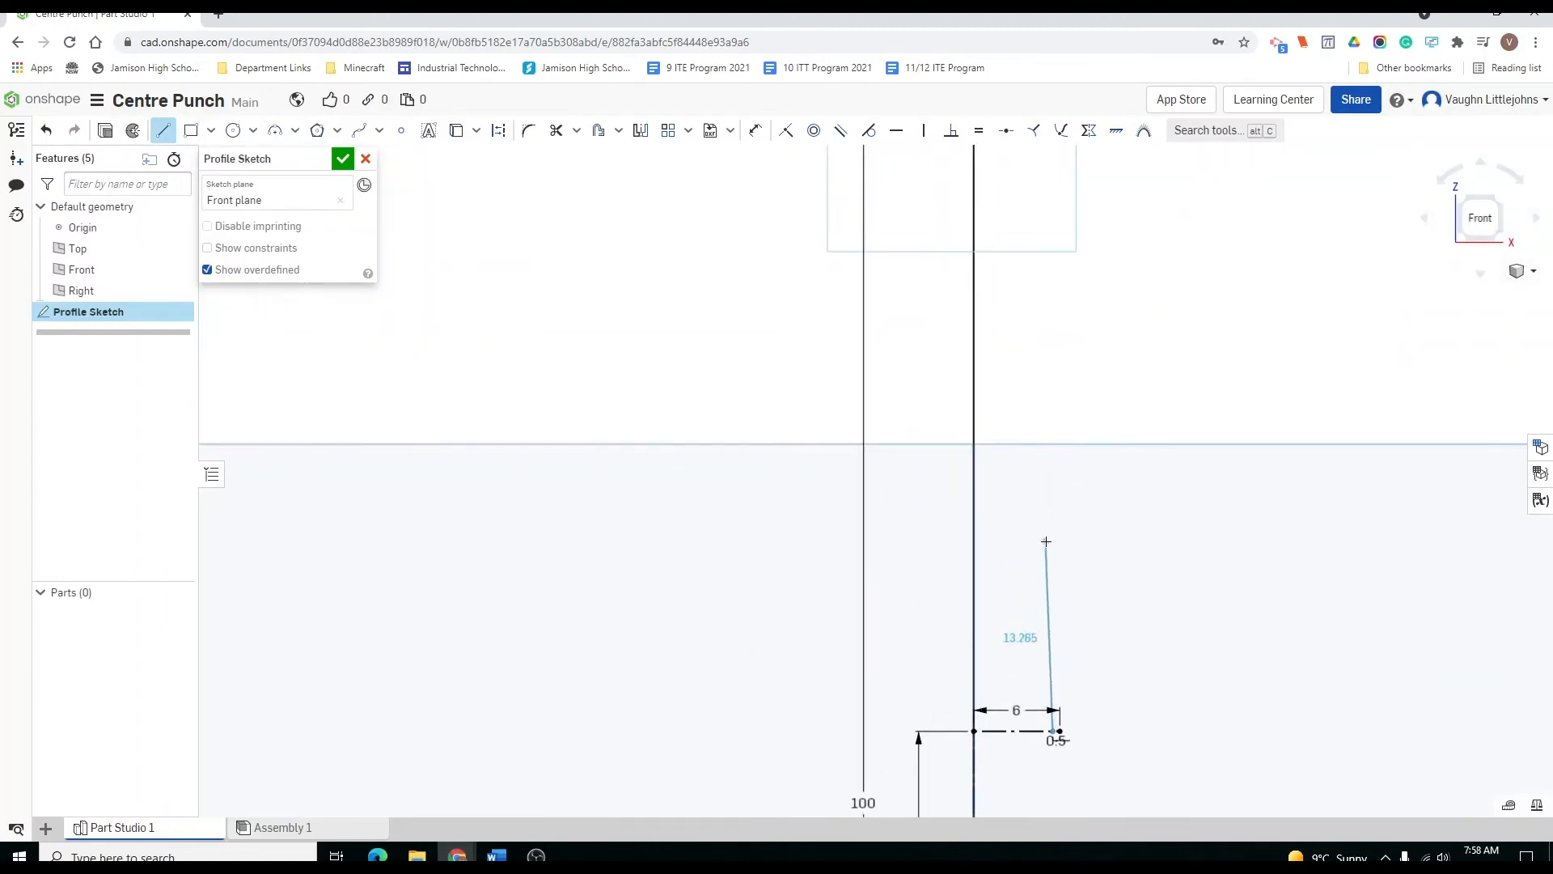
pyautogui.moveTo(1041, 237); pyautogui.dragTo(1049, 479, button='middle')
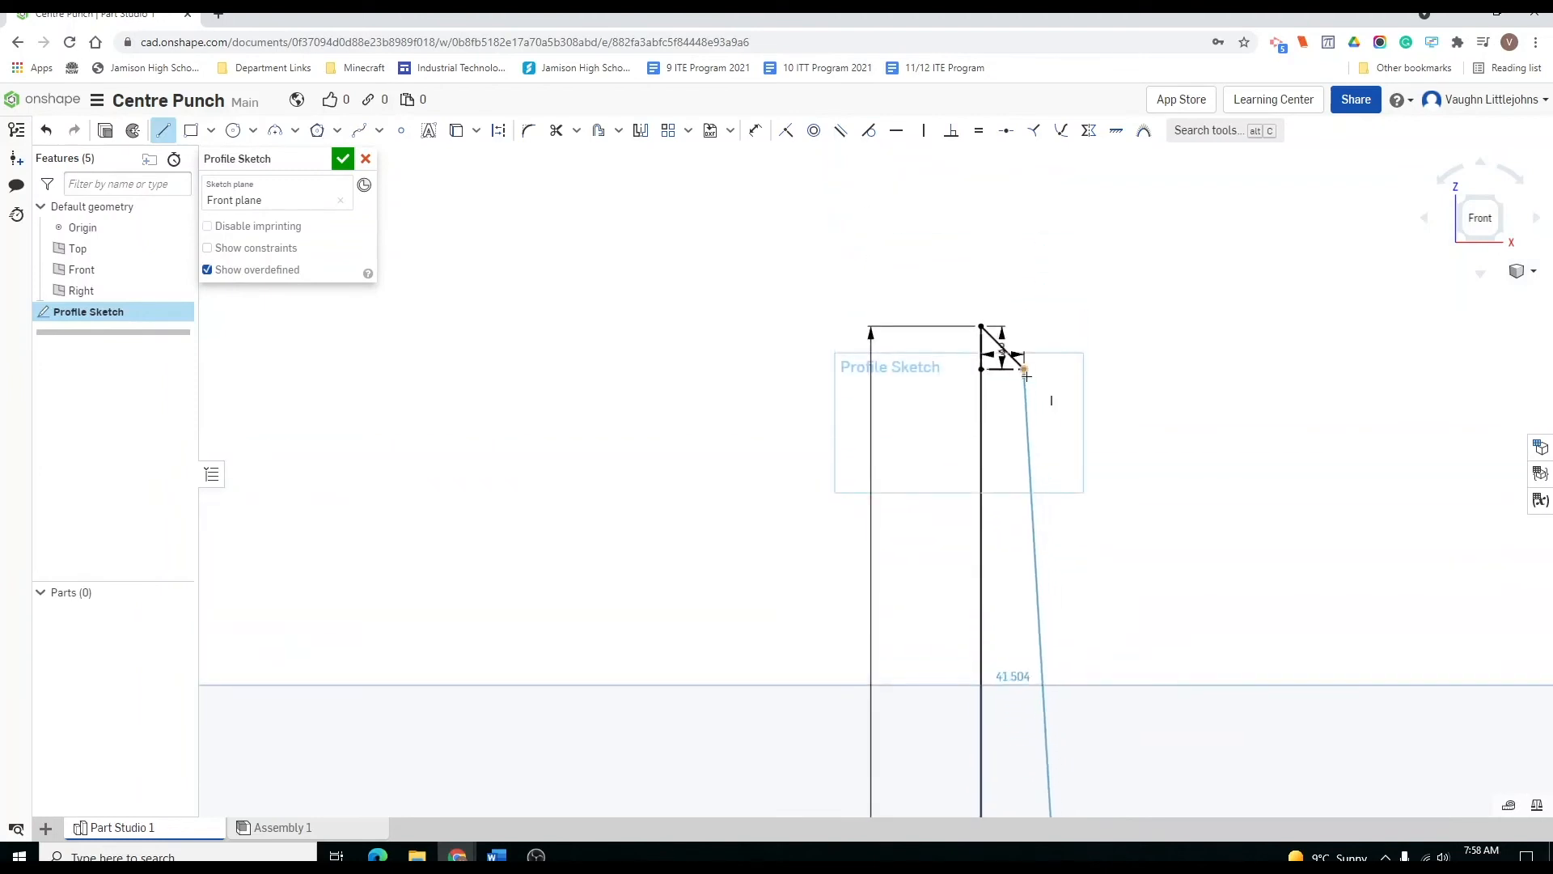
pyautogui.click(1046, 391)
# Draw a solid 0.5 mm shoulder line over the short construction segment at the upper 6 mm line.
pyautogui.scroll(-1, 1104, 634)
pyautogui.scroll(-3, 1104, 634)
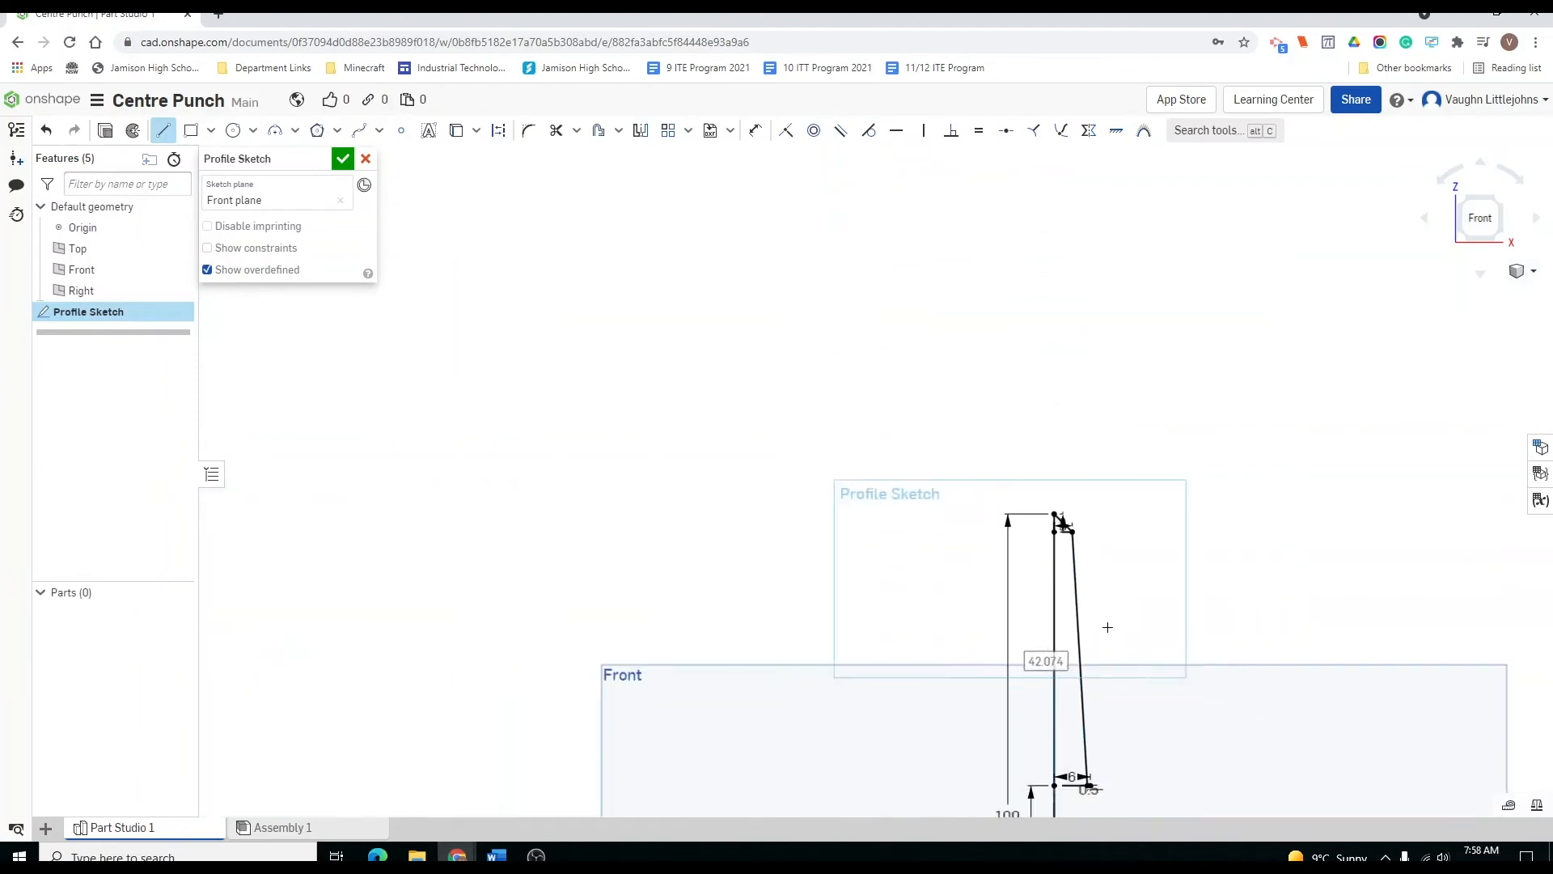
pyautogui.moveTo(1106, 628); pyautogui.dragTo(1050, 353, button='middle')
pyautogui.scroll(8, 1018, 520)
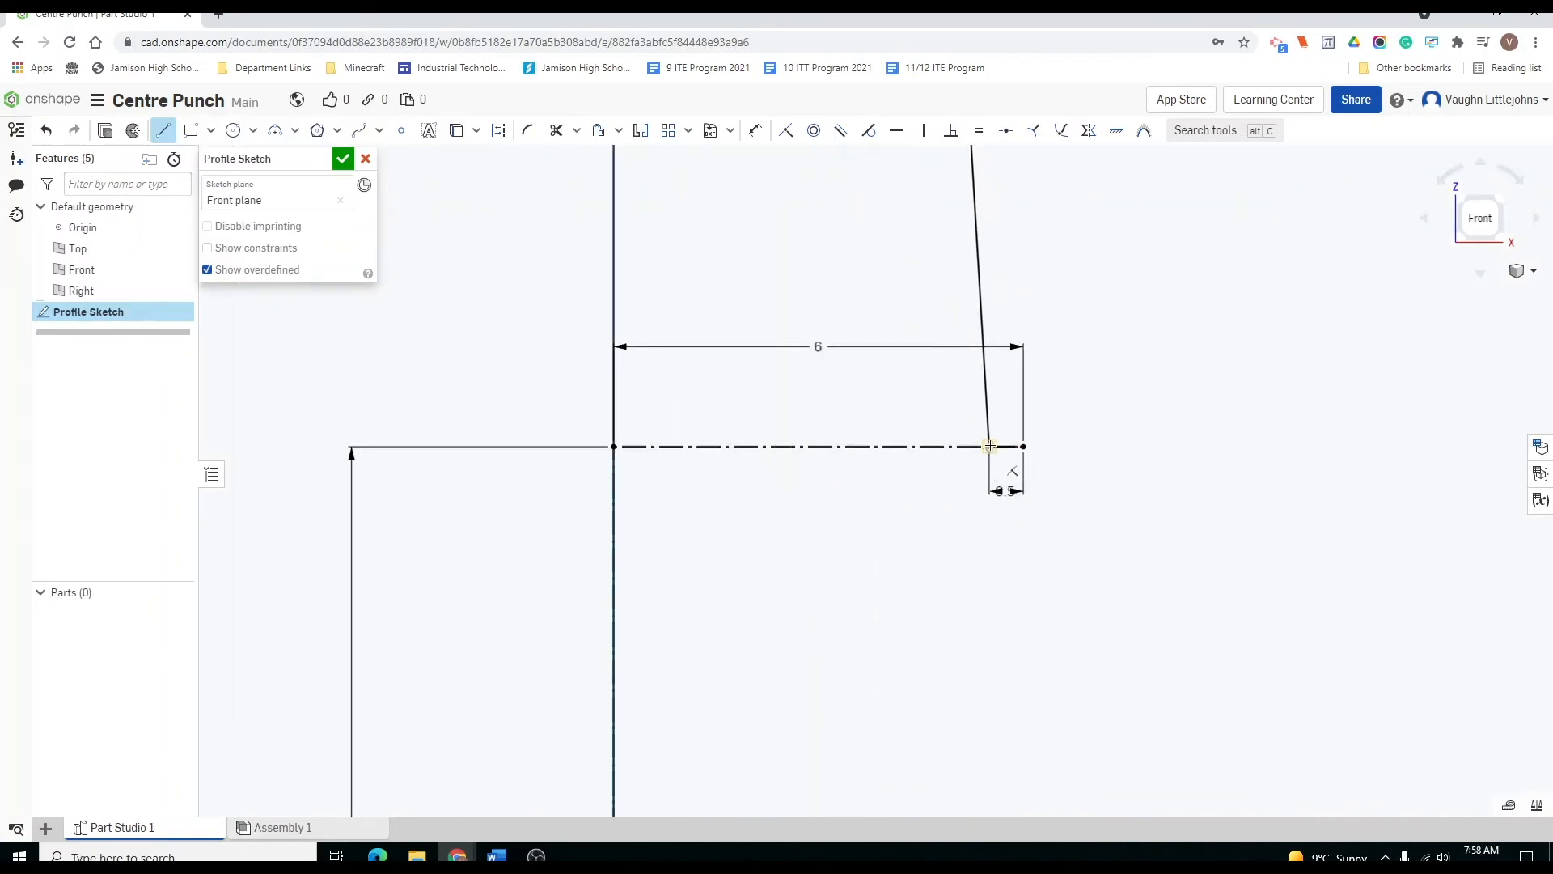
pyautogui.click(989, 445)
pyautogui.click(1022, 446)
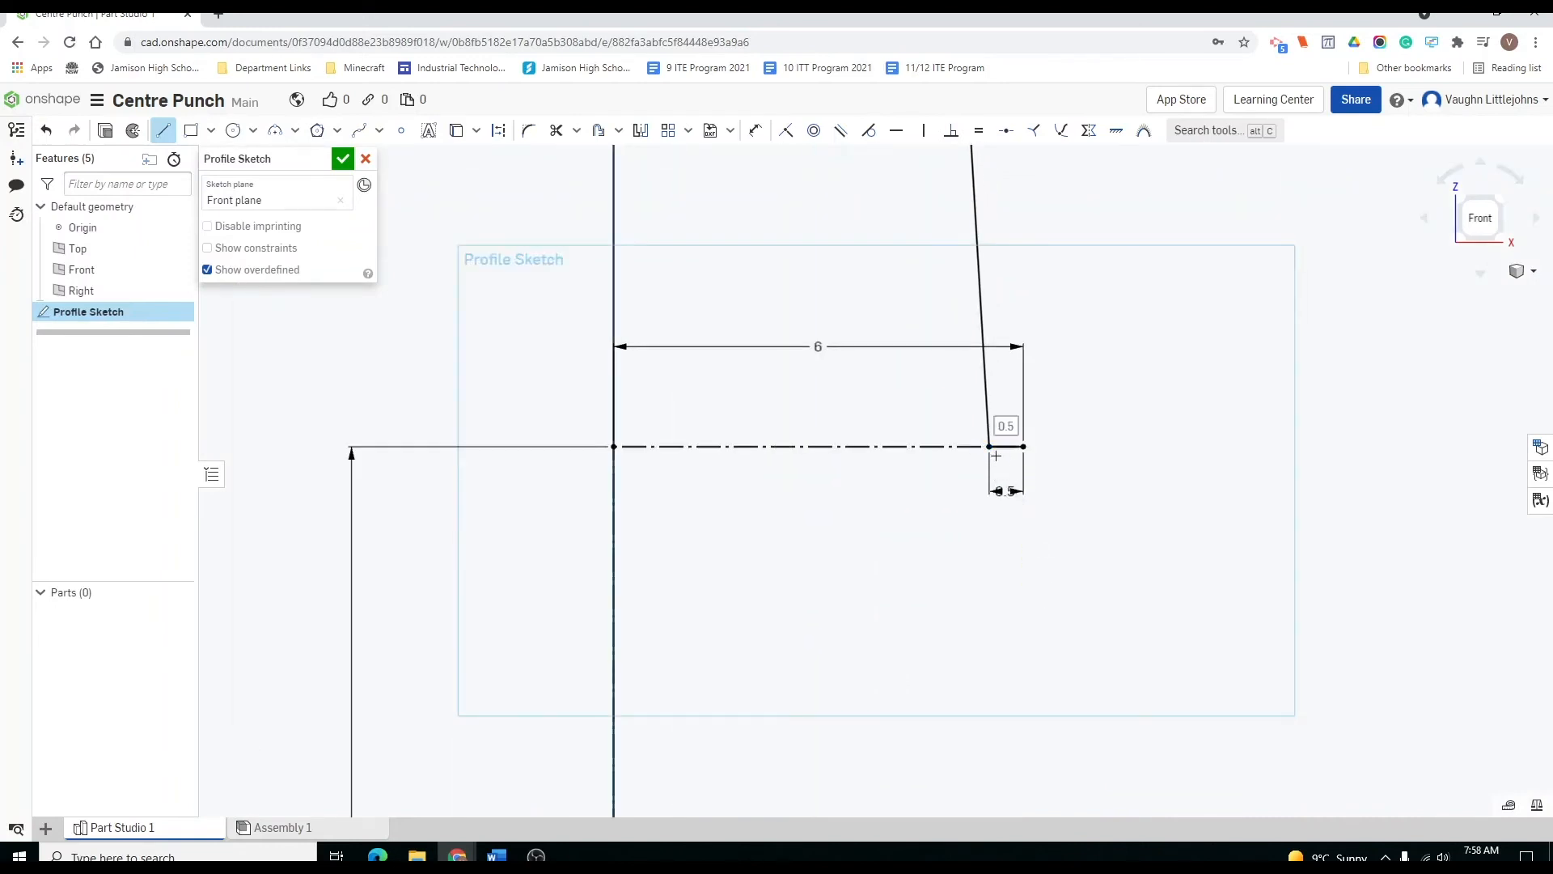
# Draw a solid vertical line joining the outer ends of the upper and lower 6 mm construction lines.
pyautogui.scroll(-4, 1024, 563)
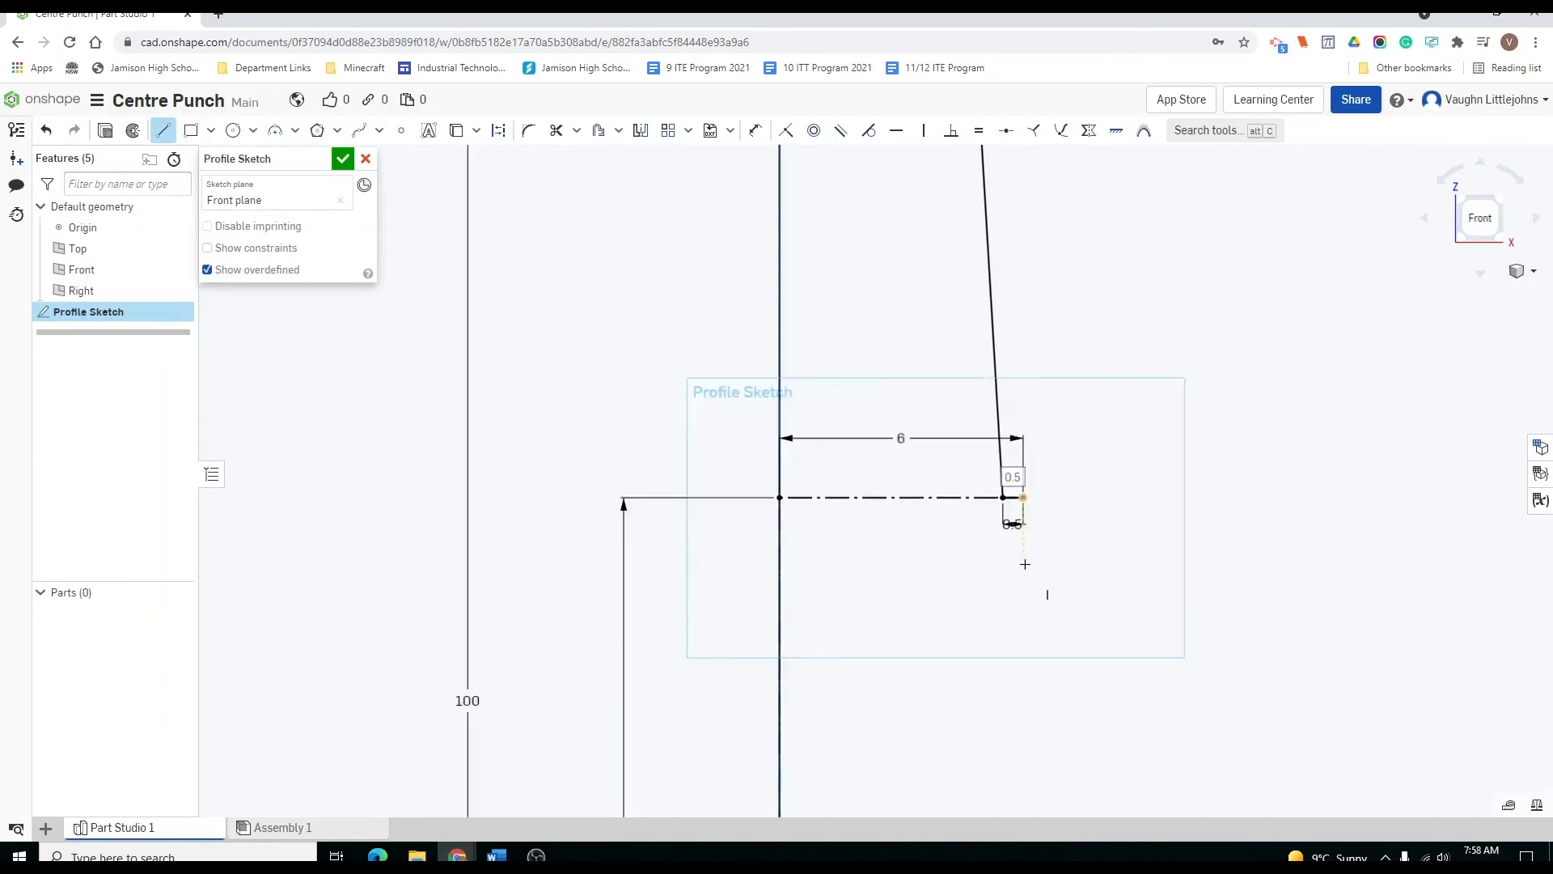
pyautogui.scroll(-3, 1024, 564)
pyautogui.moveTo(1020, 592); pyautogui.dragTo(1007, 285, button='middle')
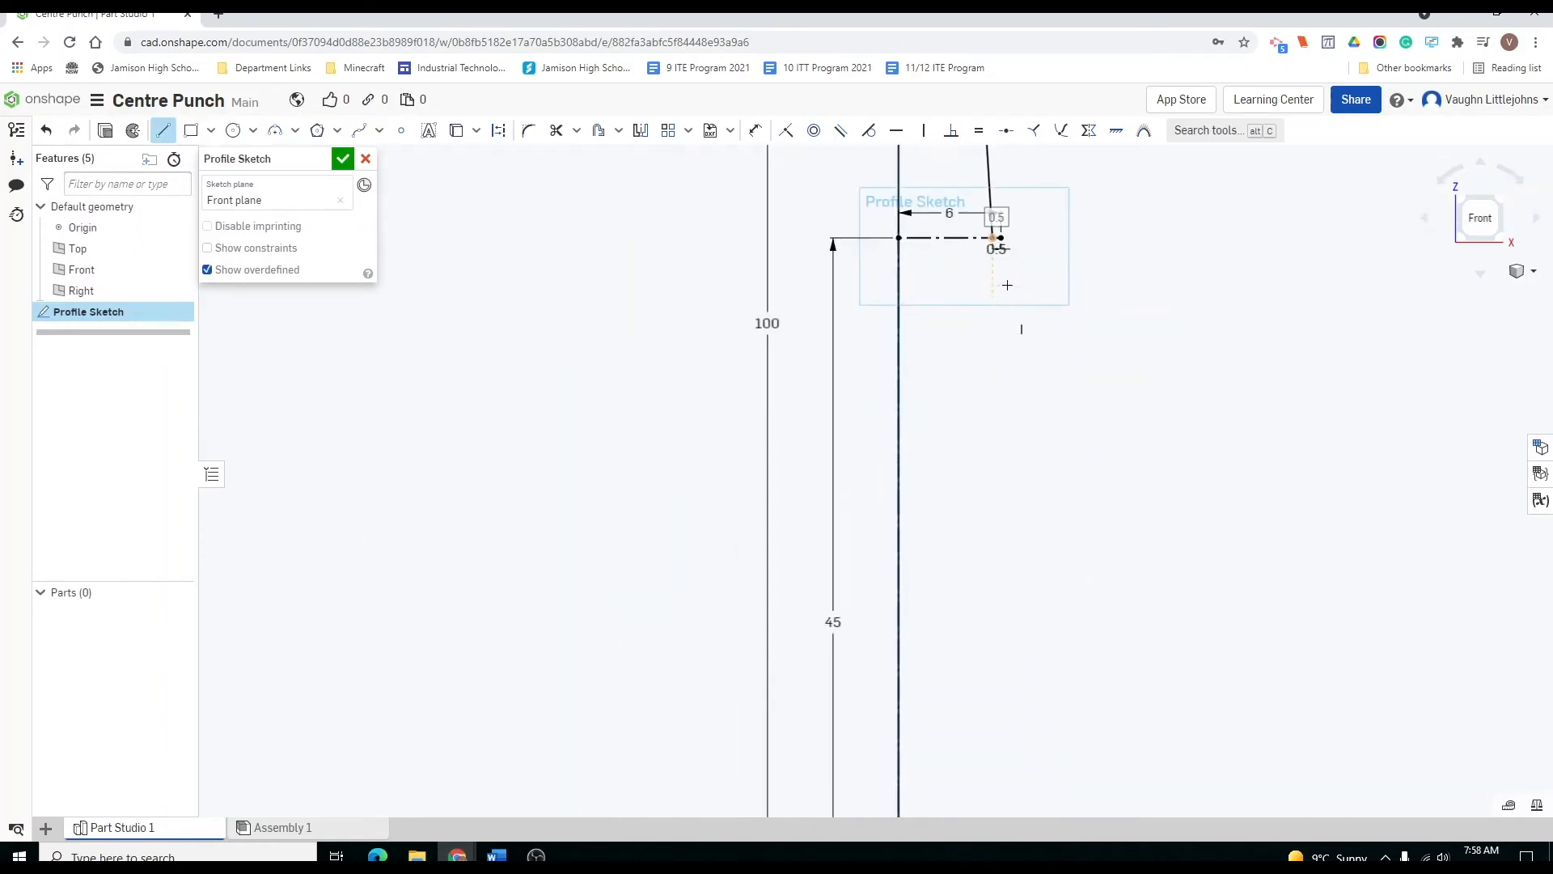
pyautogui.scroll(-3, 1009, 414)
pyautogui.moveTo(1025, 528); pyautogui.dragTo(992, 405, button='middle')
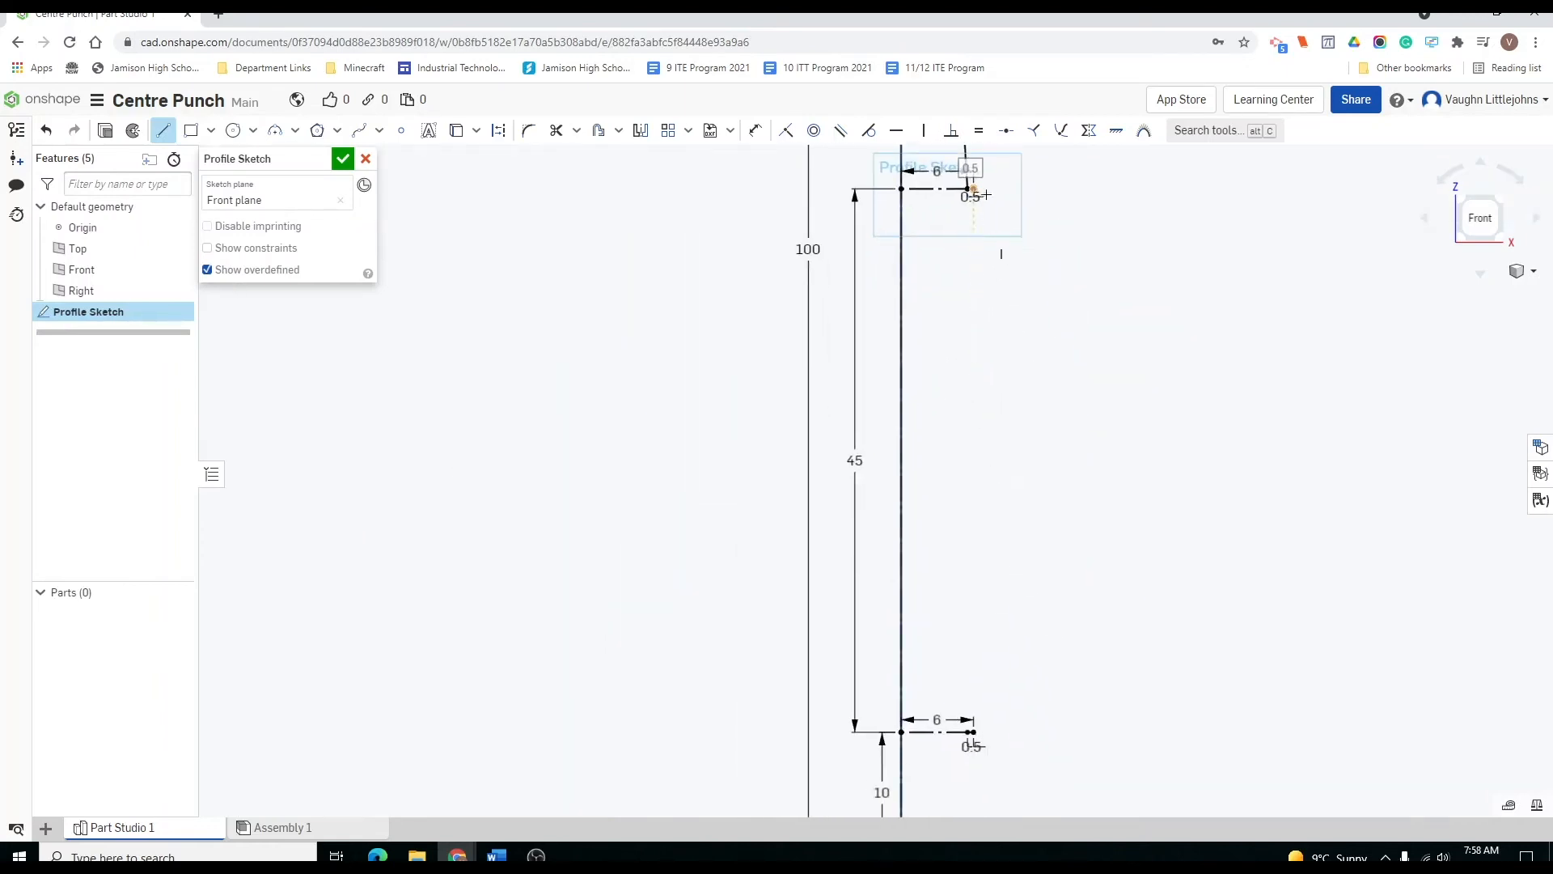
pyautogui.click(973, 188)
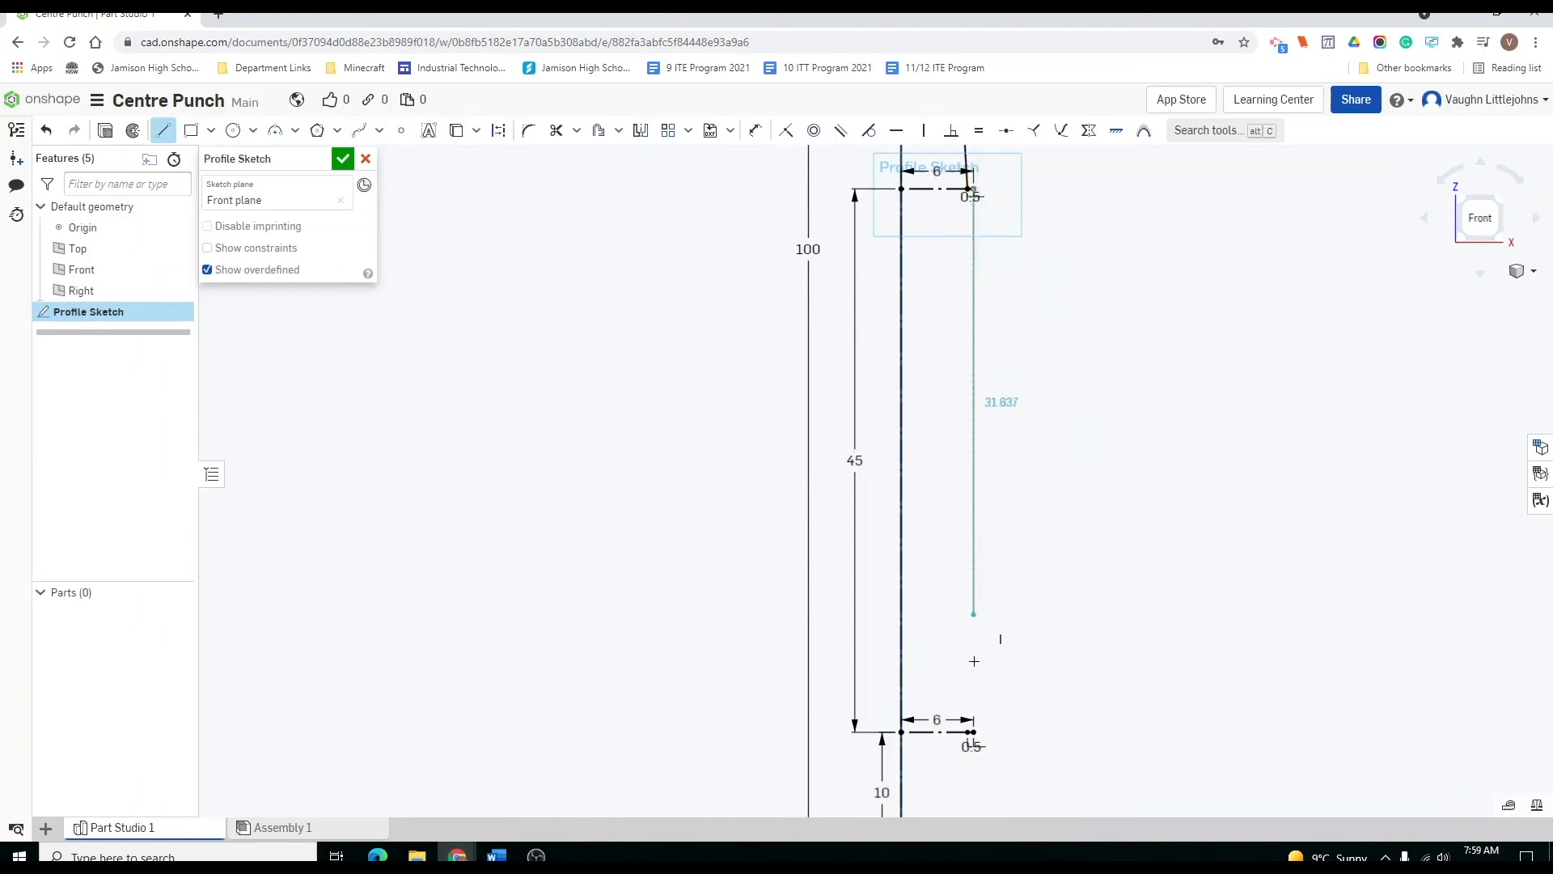
pyautogui.click(973, 732)
# Draw the lower 0.5 mm shoulder line and a sloped line from its inner end to the outer end of the 5 mm base line.
pyautogui.scroll(5, 973, 732)
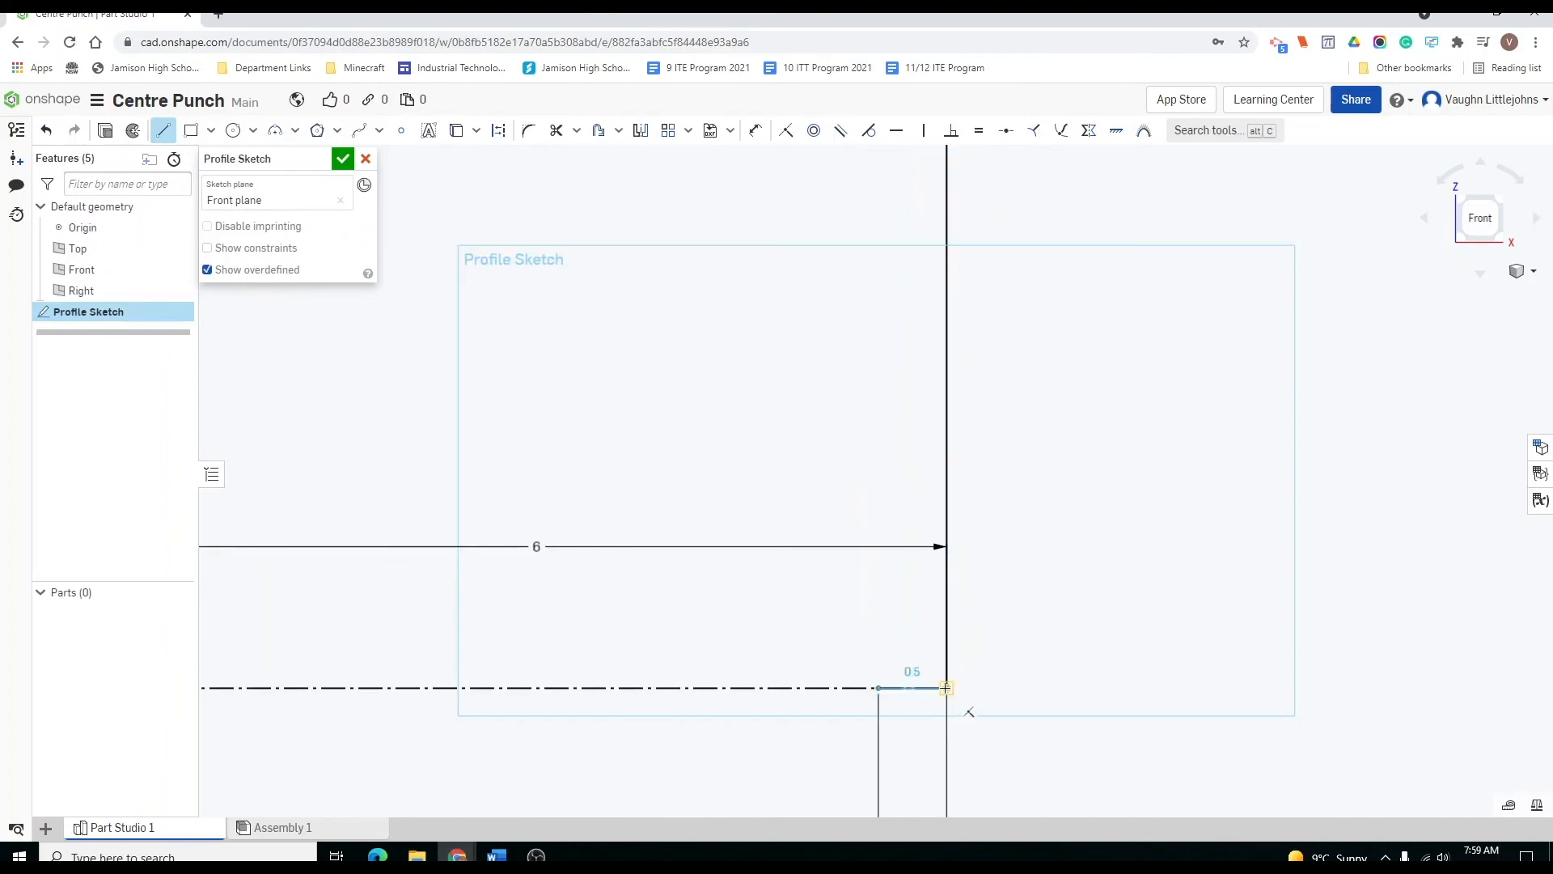
pyautogui.scroll(-5, 888, 688)
pyautogui.scroll(-1, 888, 681)
pyautogui.moveTo(898, 694); pyautogui.dragTo(918, 233, button='middle')
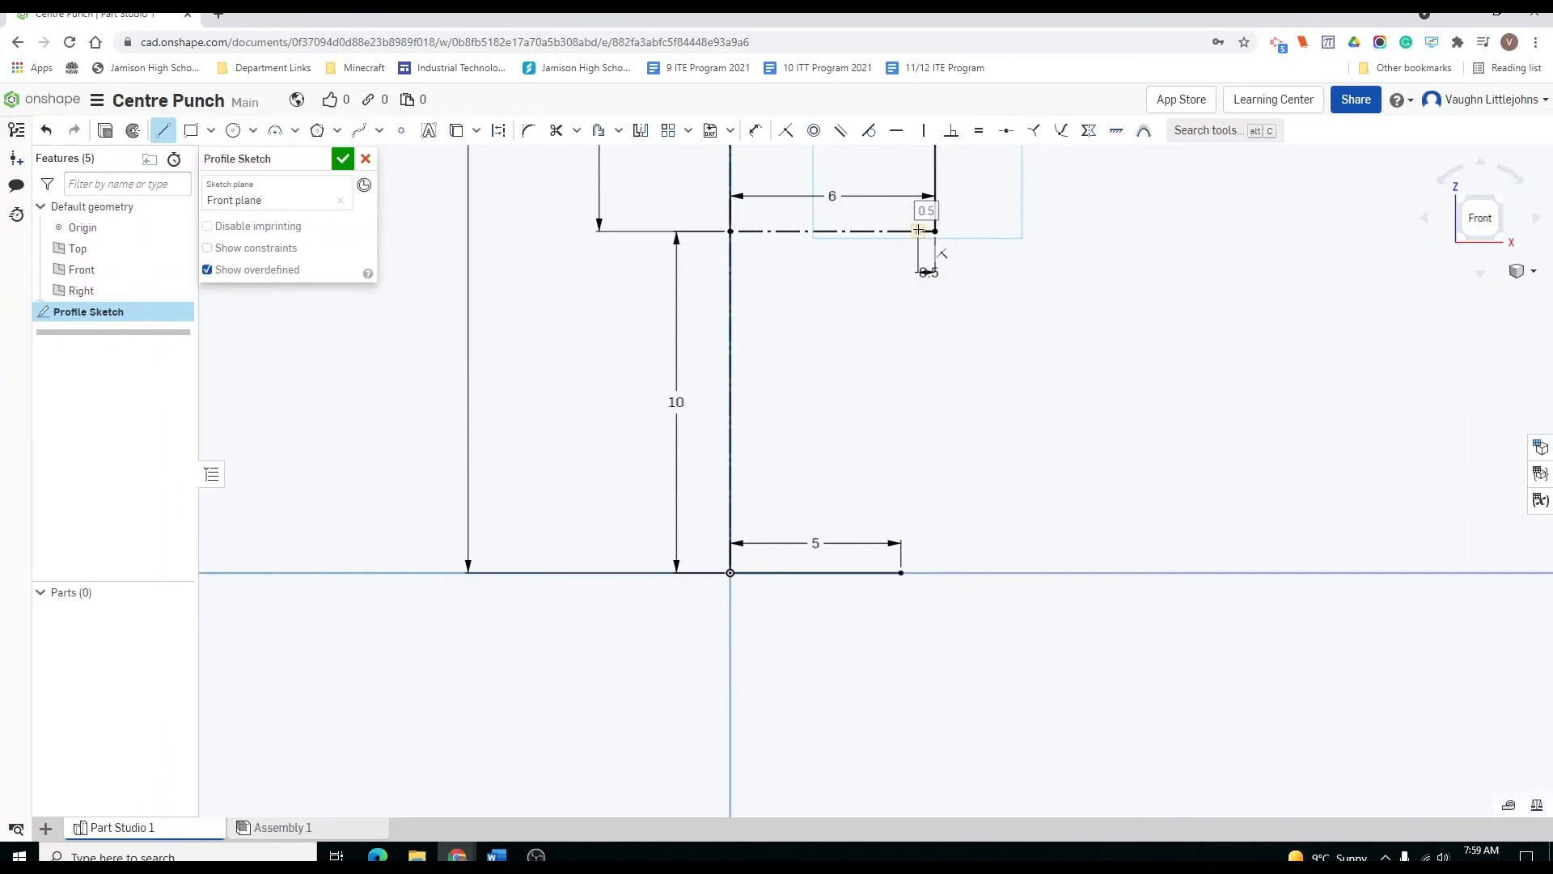
pyautogui.click(918, 231)
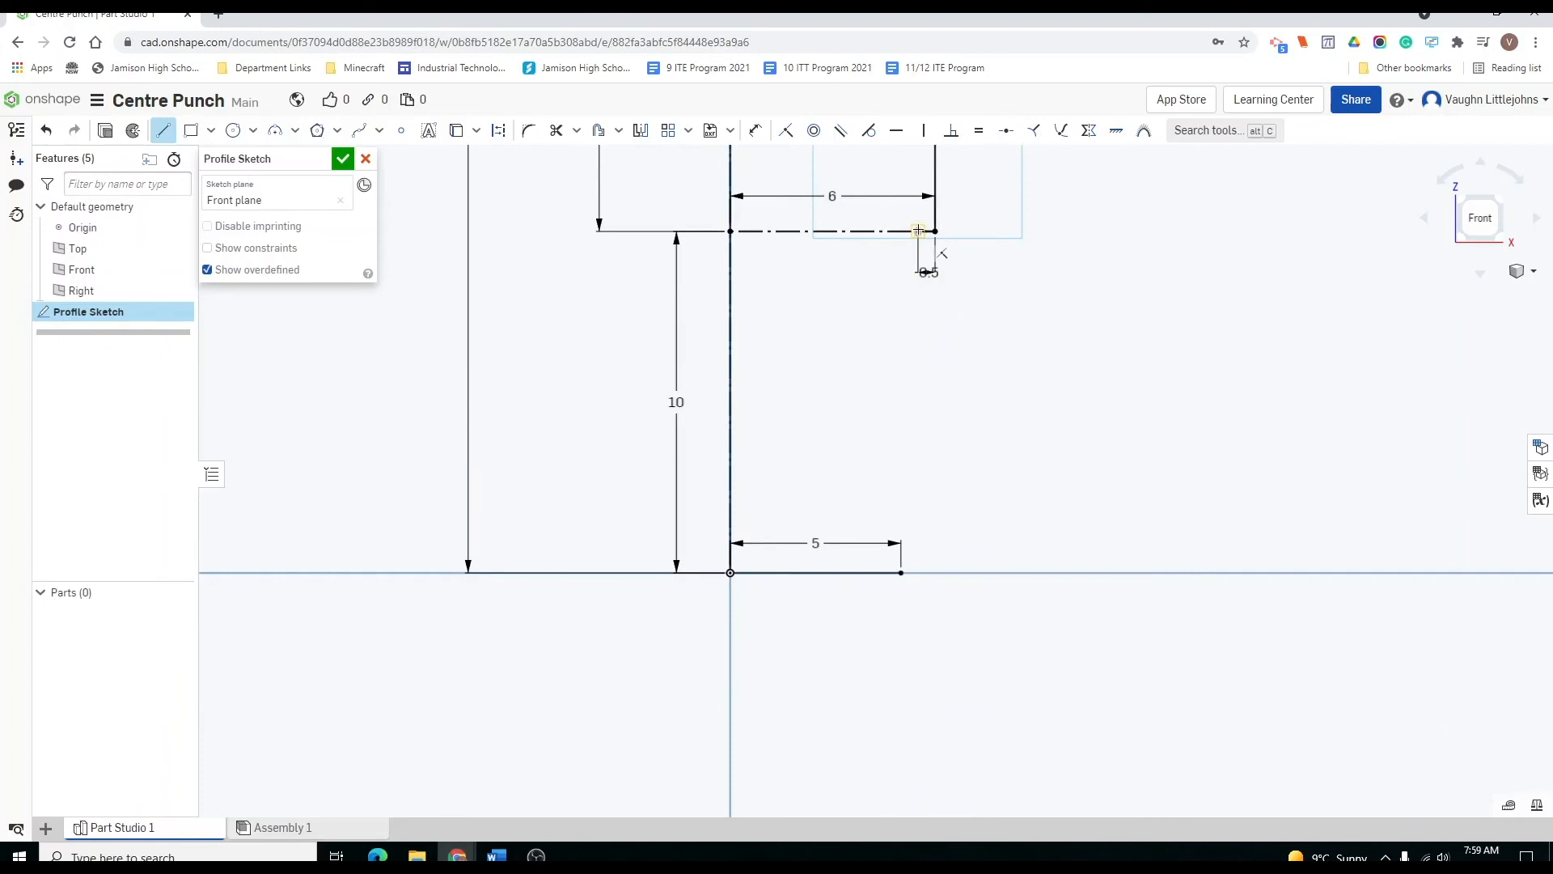
pyautogui.click(900, 573)
# Review the whole closed half profile and accept the Profile Sketch.
pyautogui.scroll(-5, 1050, 323)
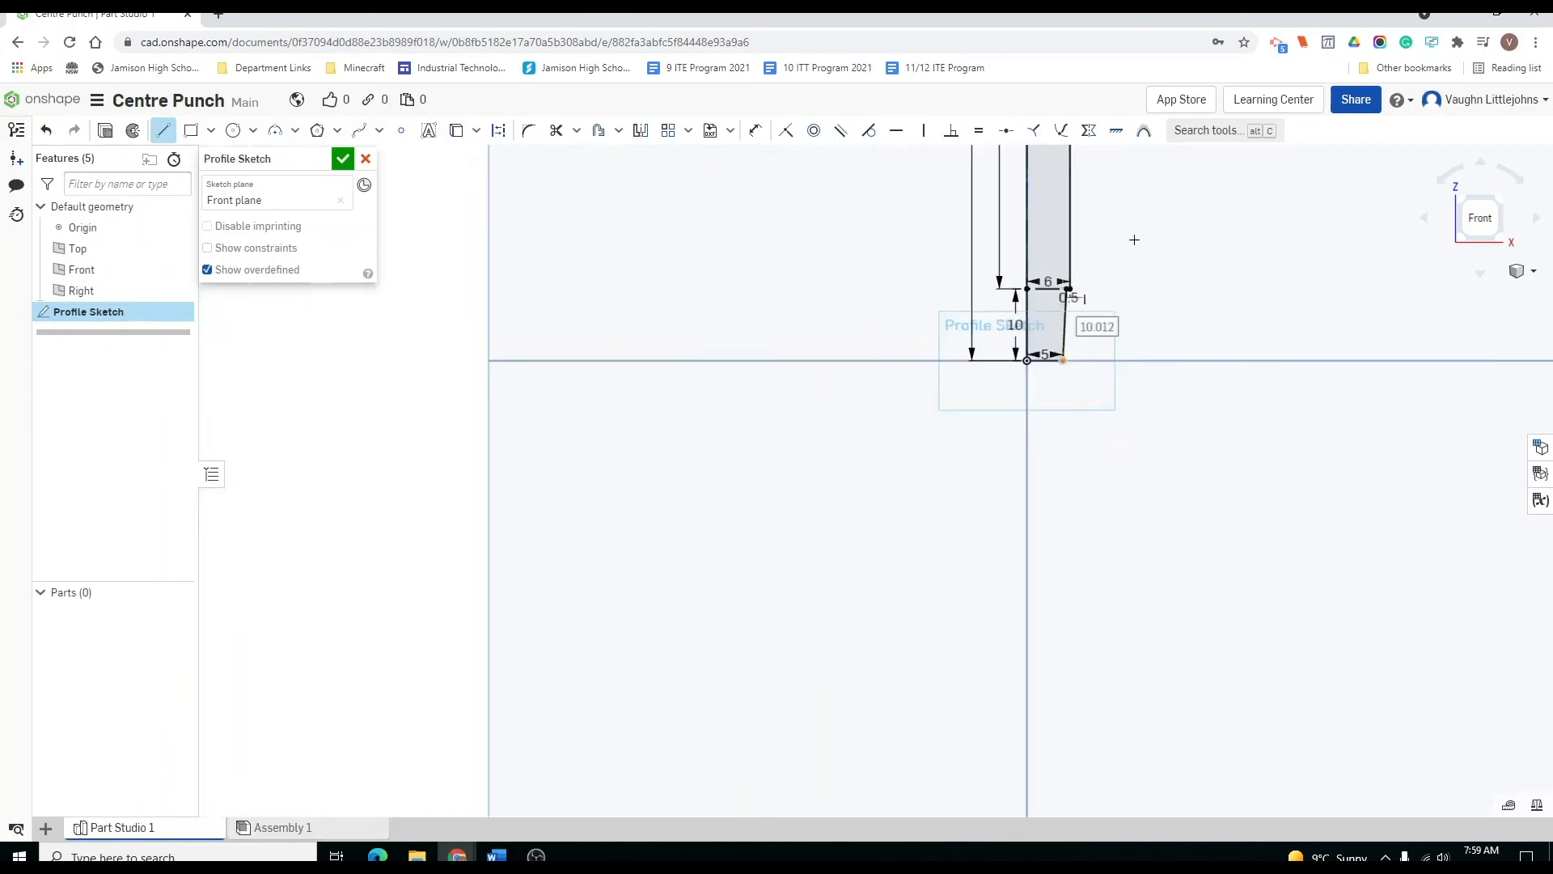
pyautogui.scroll(-1, 1132, 242)
pyautogui.moveTo(1123, 277)
pyautogui.mouseDown(button='middle')
pyautogui.moveTo(1029, 486)
pyautogui.moveTo(980, 726)
pyautogui.mouseUp(button='middle')
pyautogui.scroll(1, 961, 604)
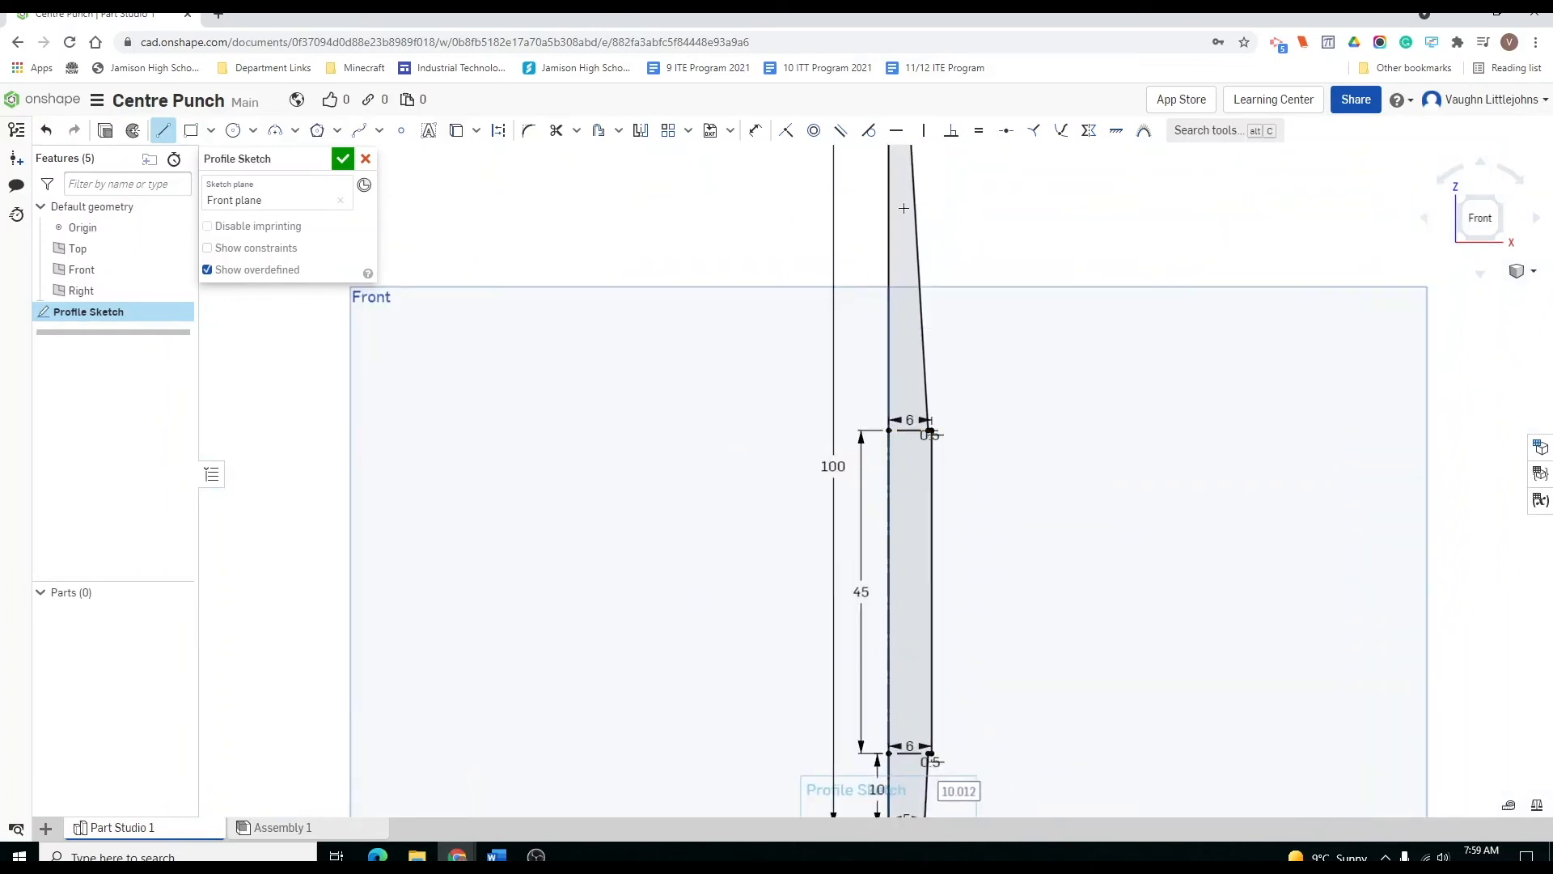
pyautogui.scroll(-3, 898, 349)
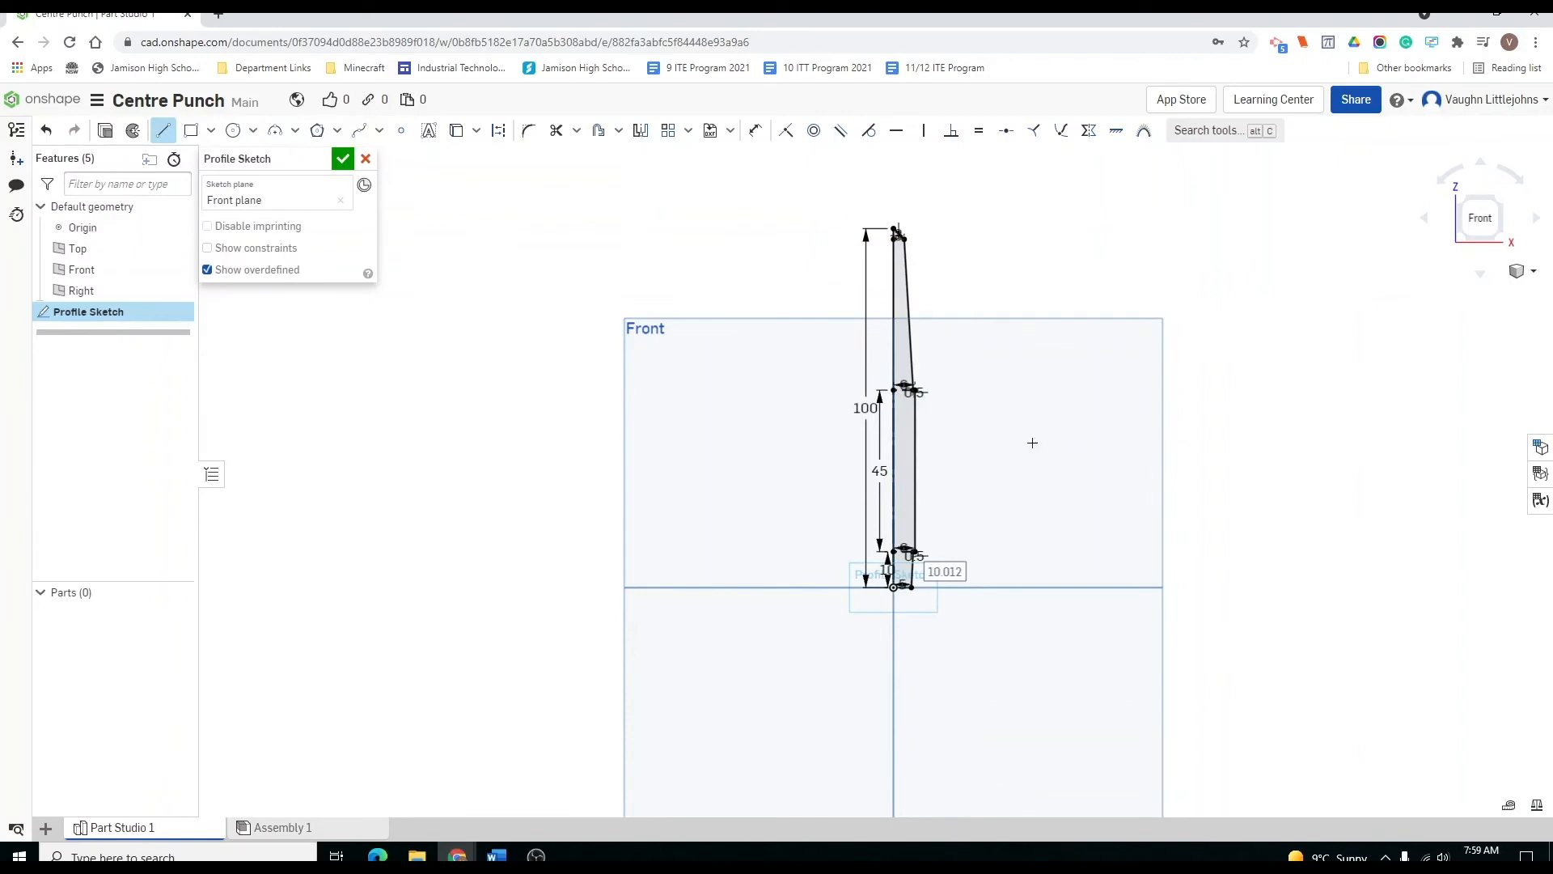
pyautogui.scroll(2, 905, 272)
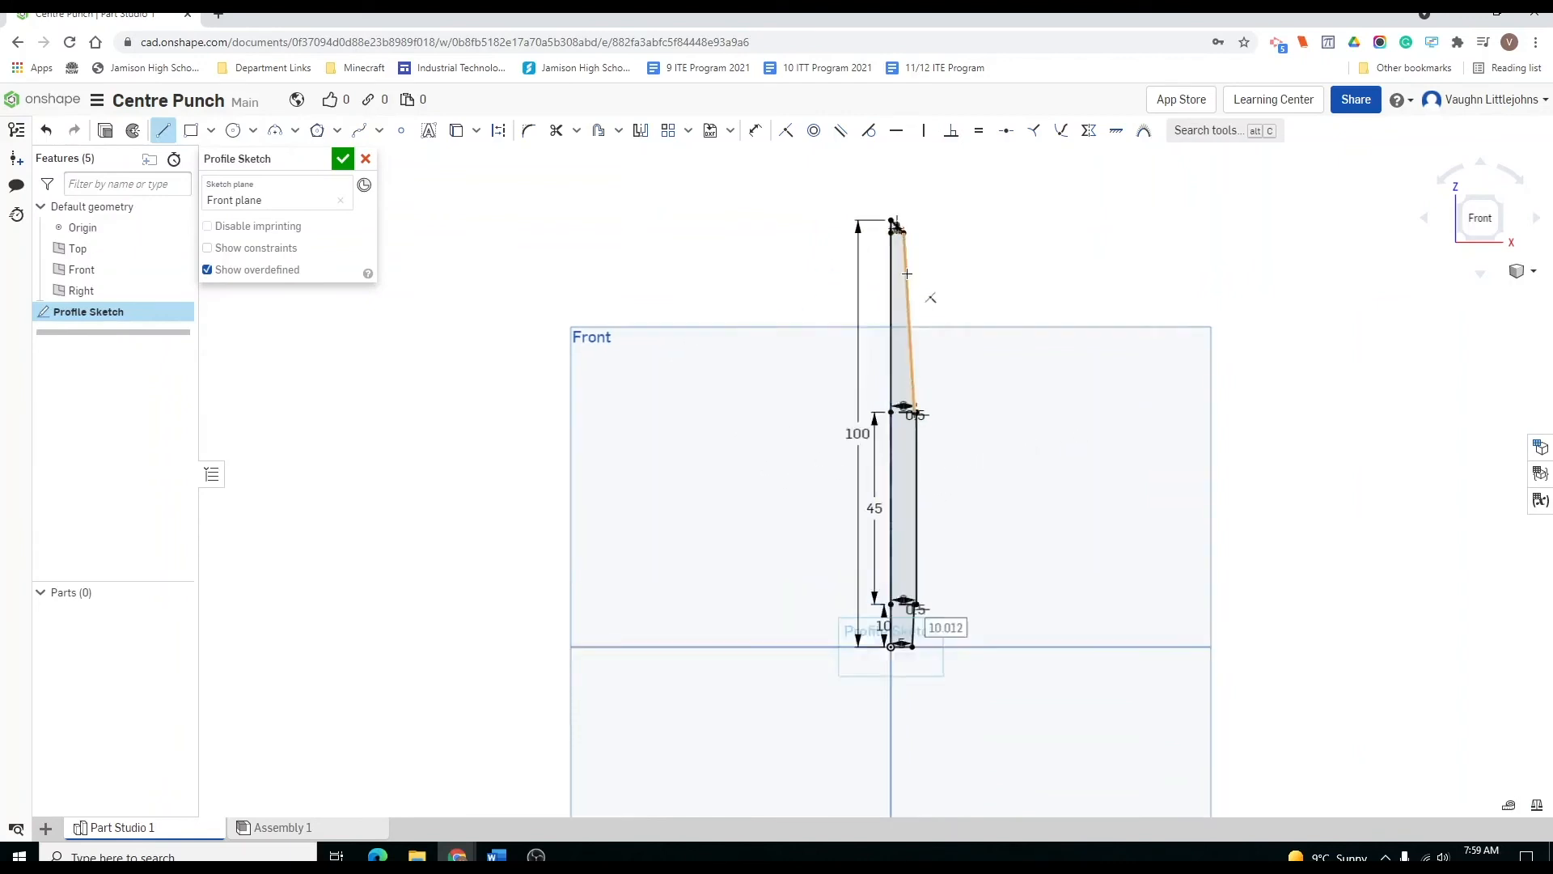
pyautogui.click(343, 161)
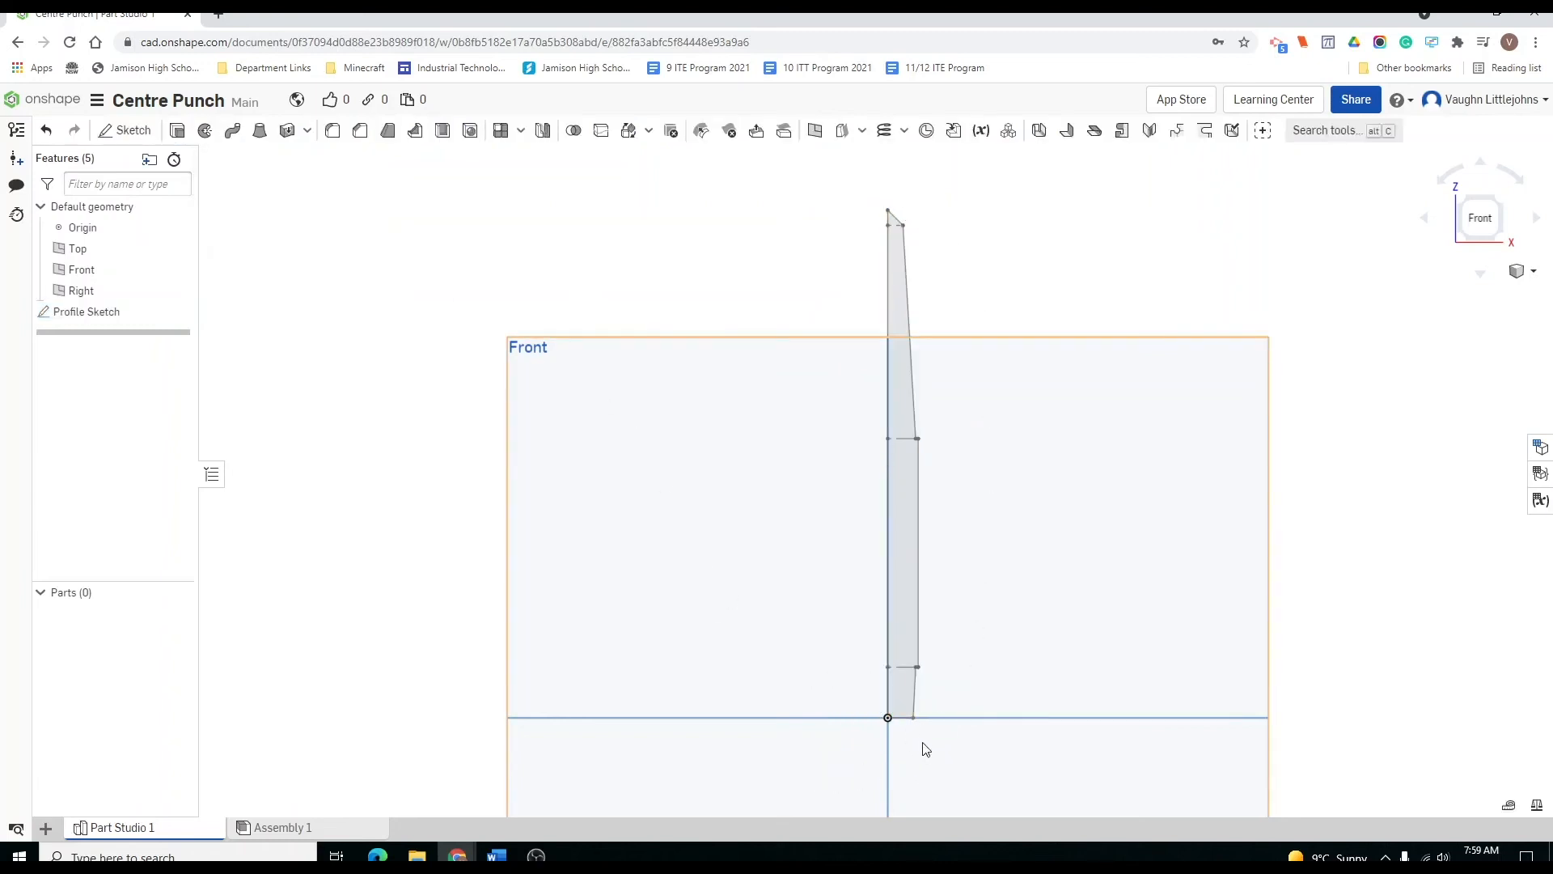
# Revolve the Profile Sketch region fully around its long vertical edge as a new solid part.
pyautogui.scroll(5, 904, 741)
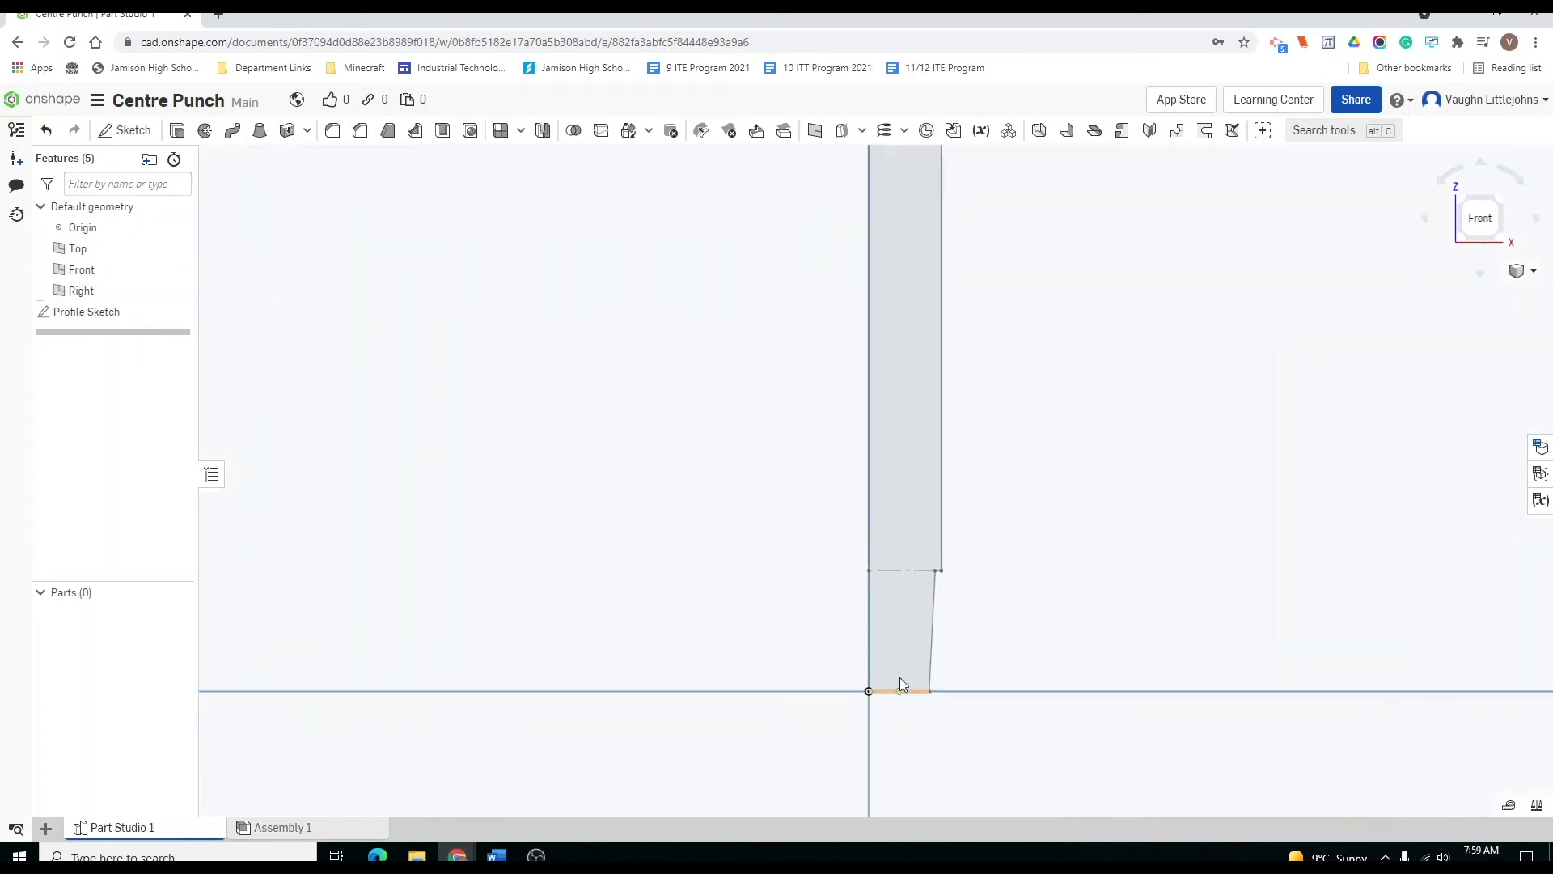
pyautogui.scroll(-6, 808, 404)
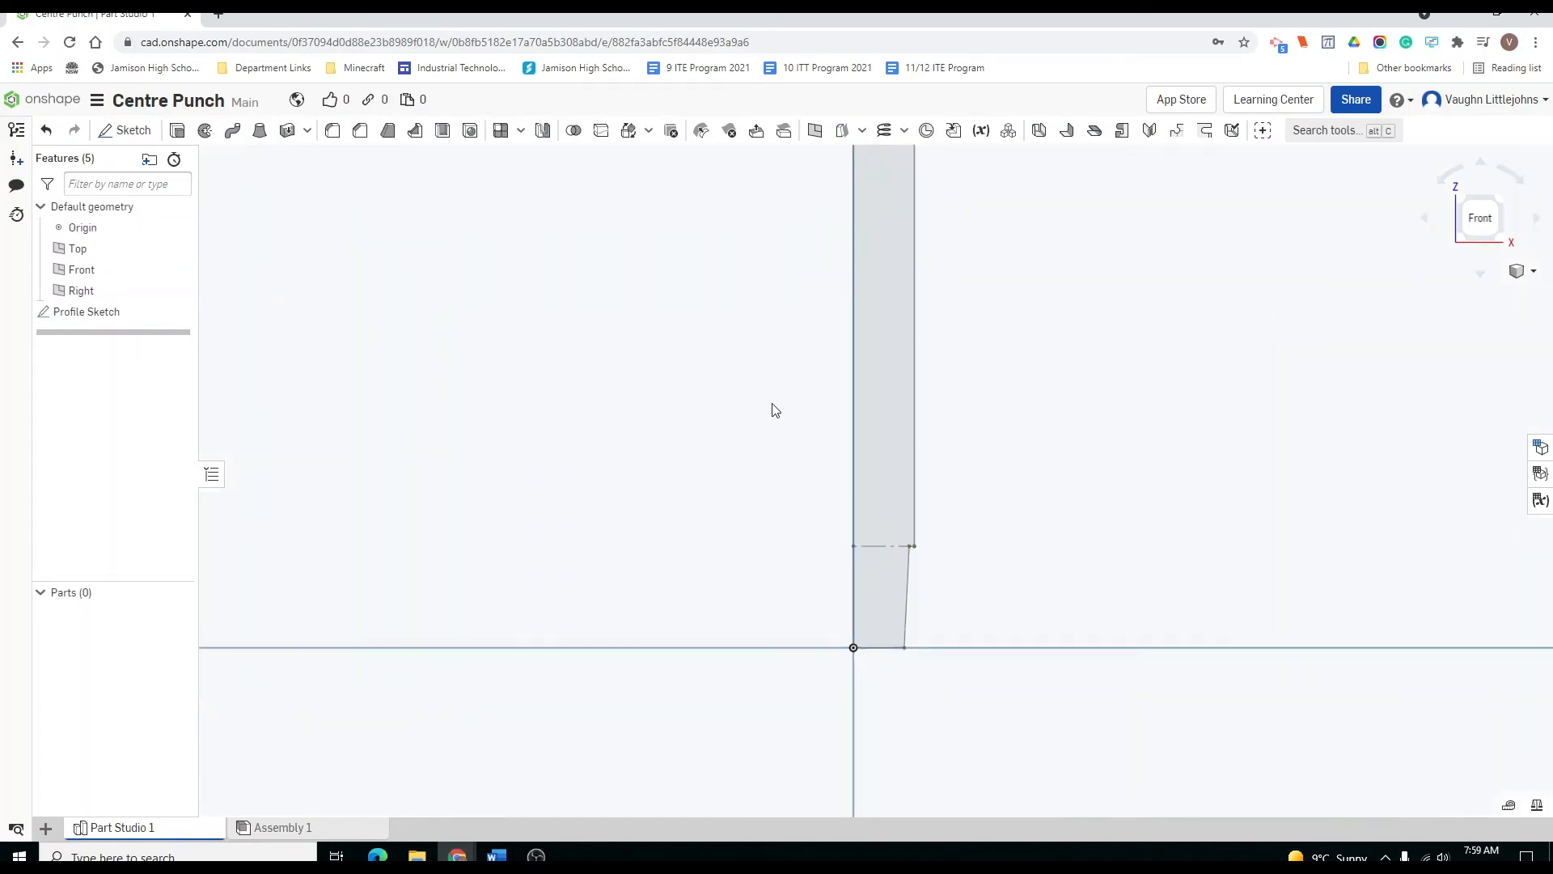
pyautogui.moveTo(978, 260); pyautogui.dragTo(940, 447, button='middle')
pyautogui.scroll(1, 940, 447)
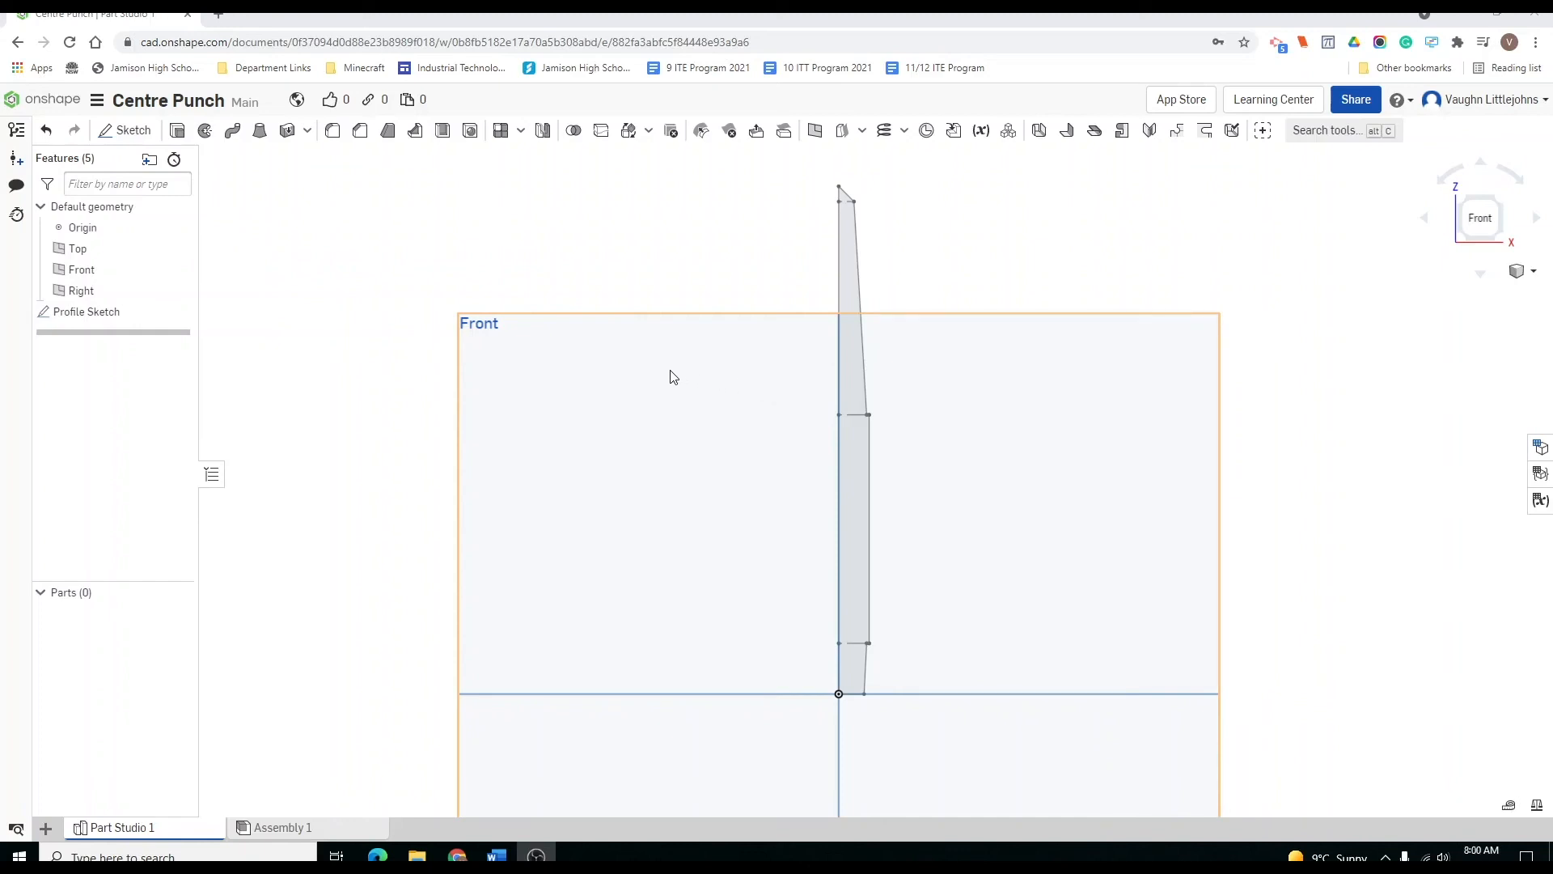
pyautogui.click(205, 132)
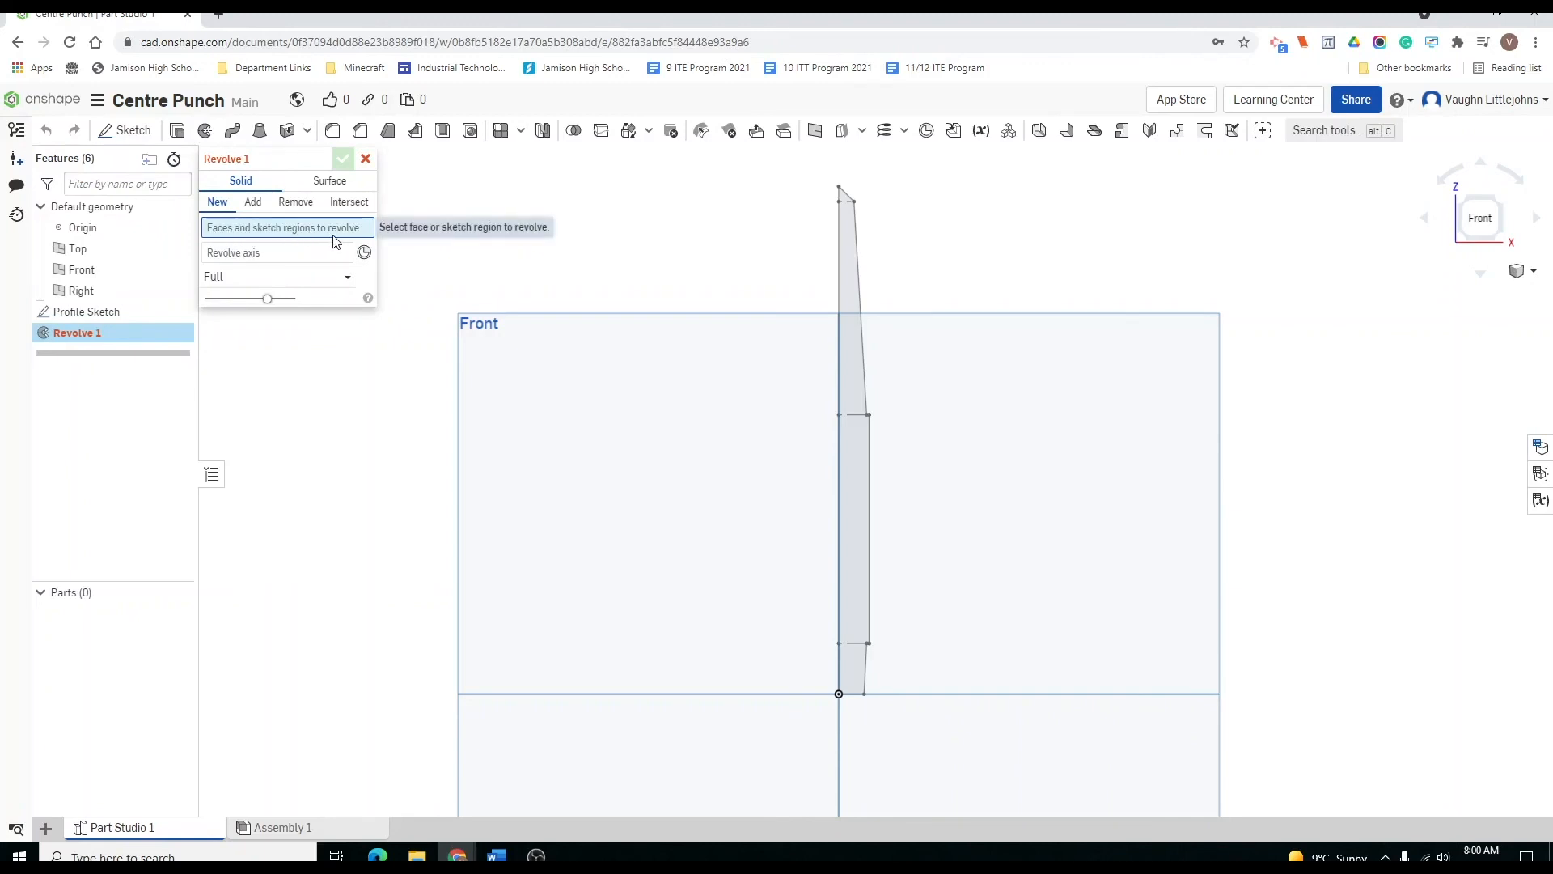
pyautogui.click(854, 478)
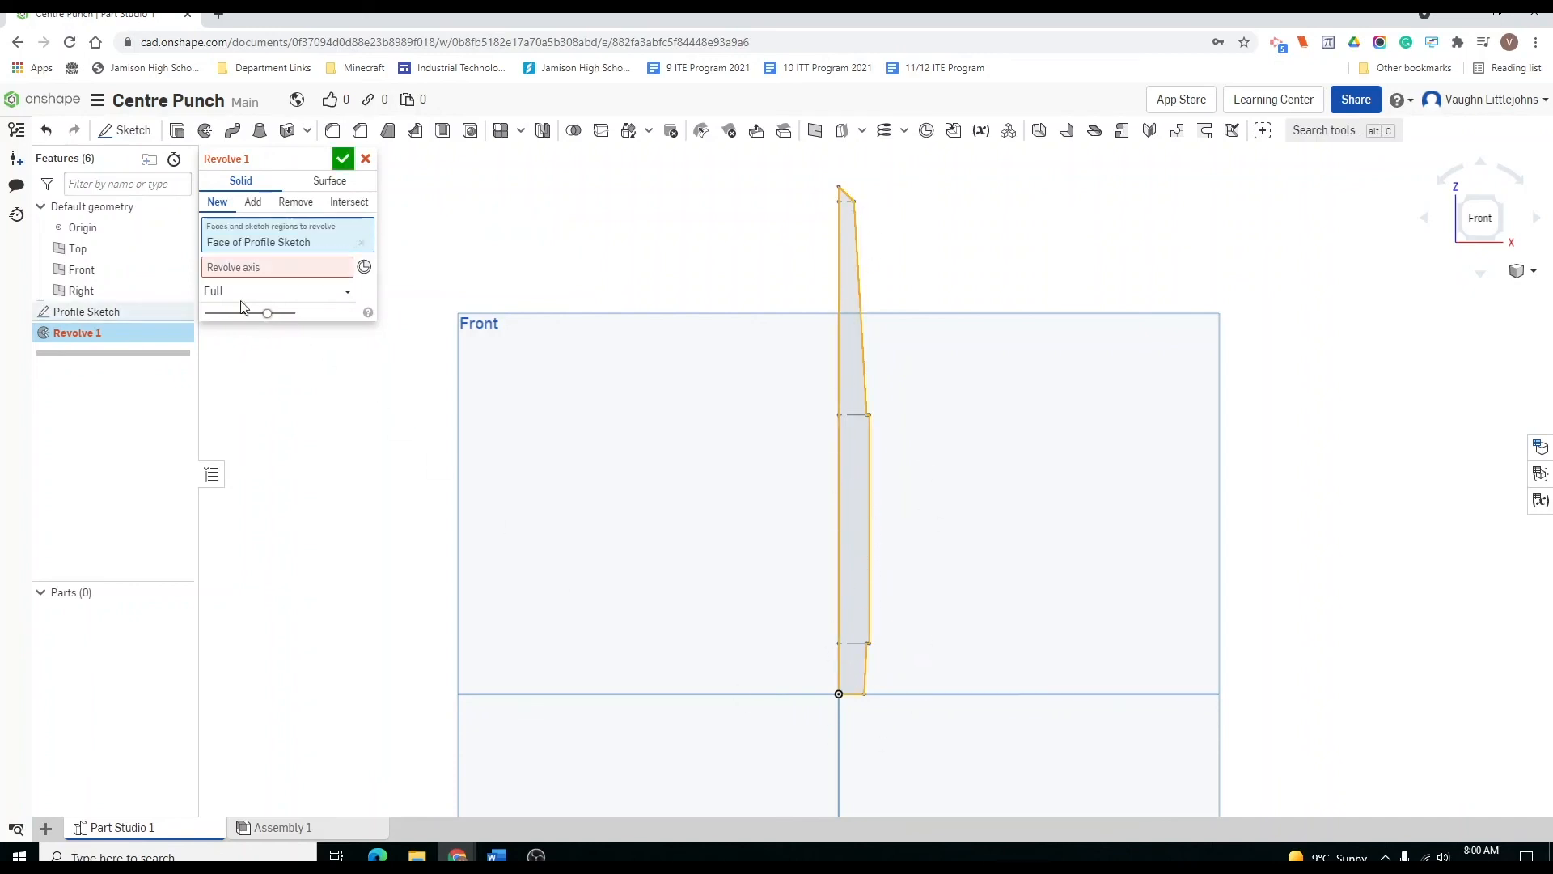
pyautogui.click(267, 272)
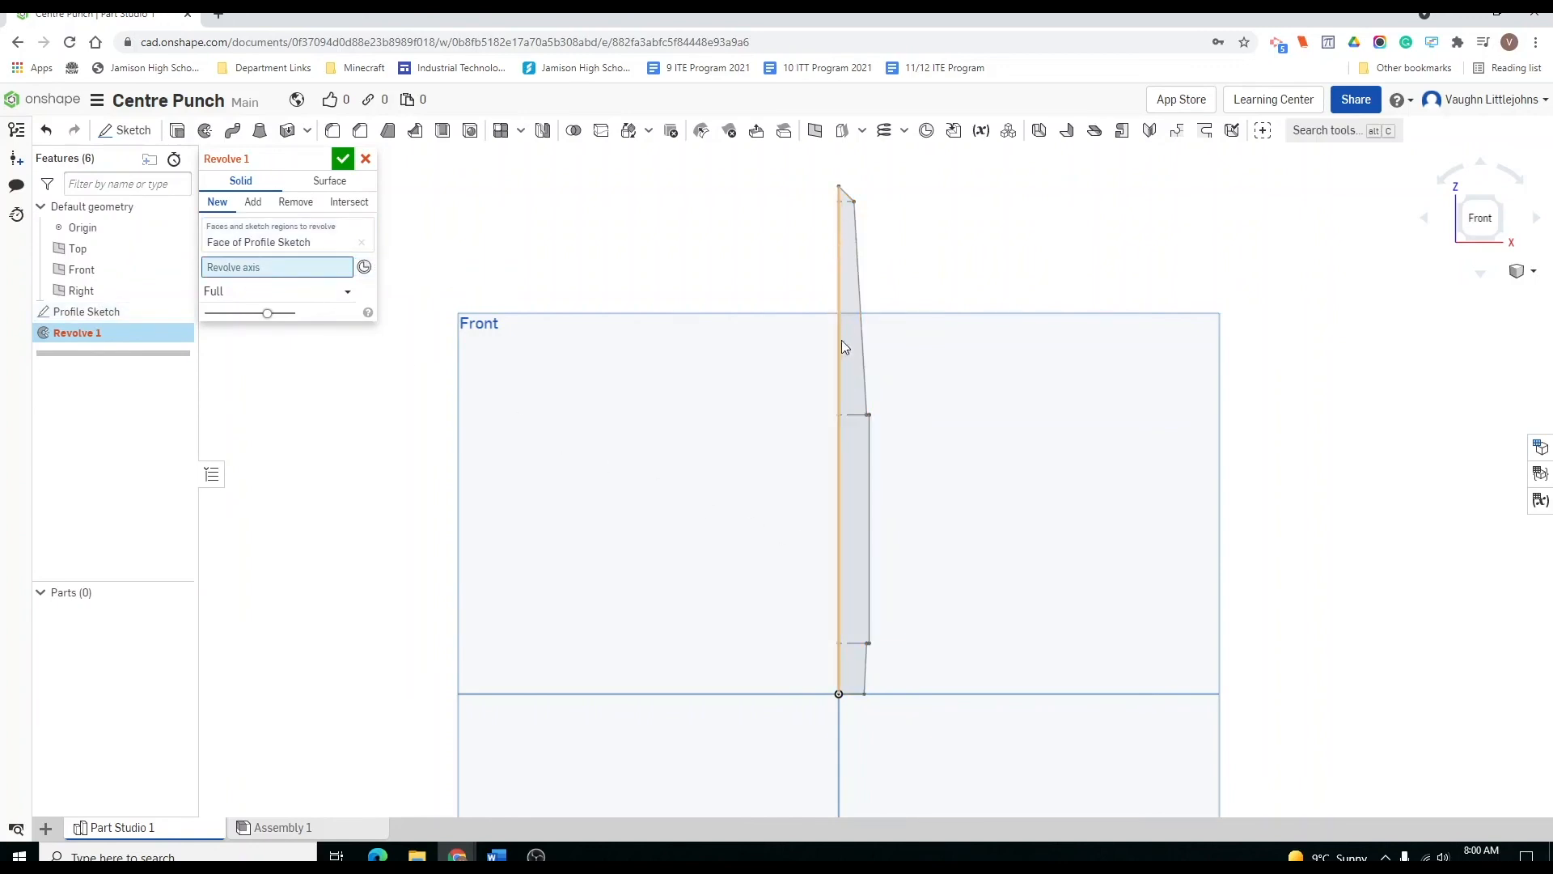
pyautogui.click(841, 567)
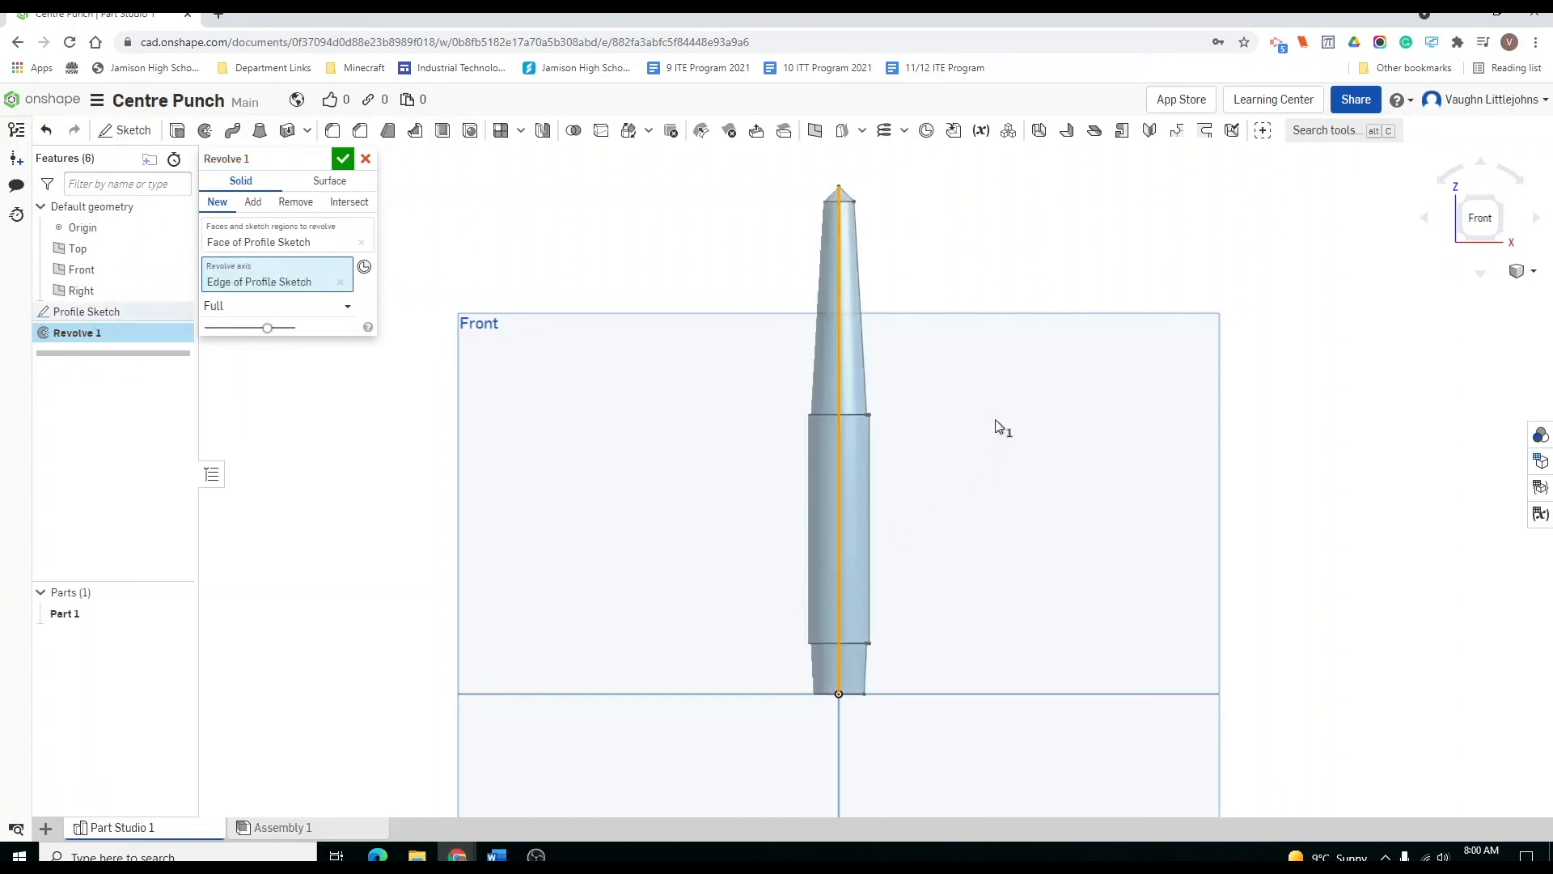
pyautogui.moveTo(995, 421); pyautogui.dragTo(720, 486, button='right')
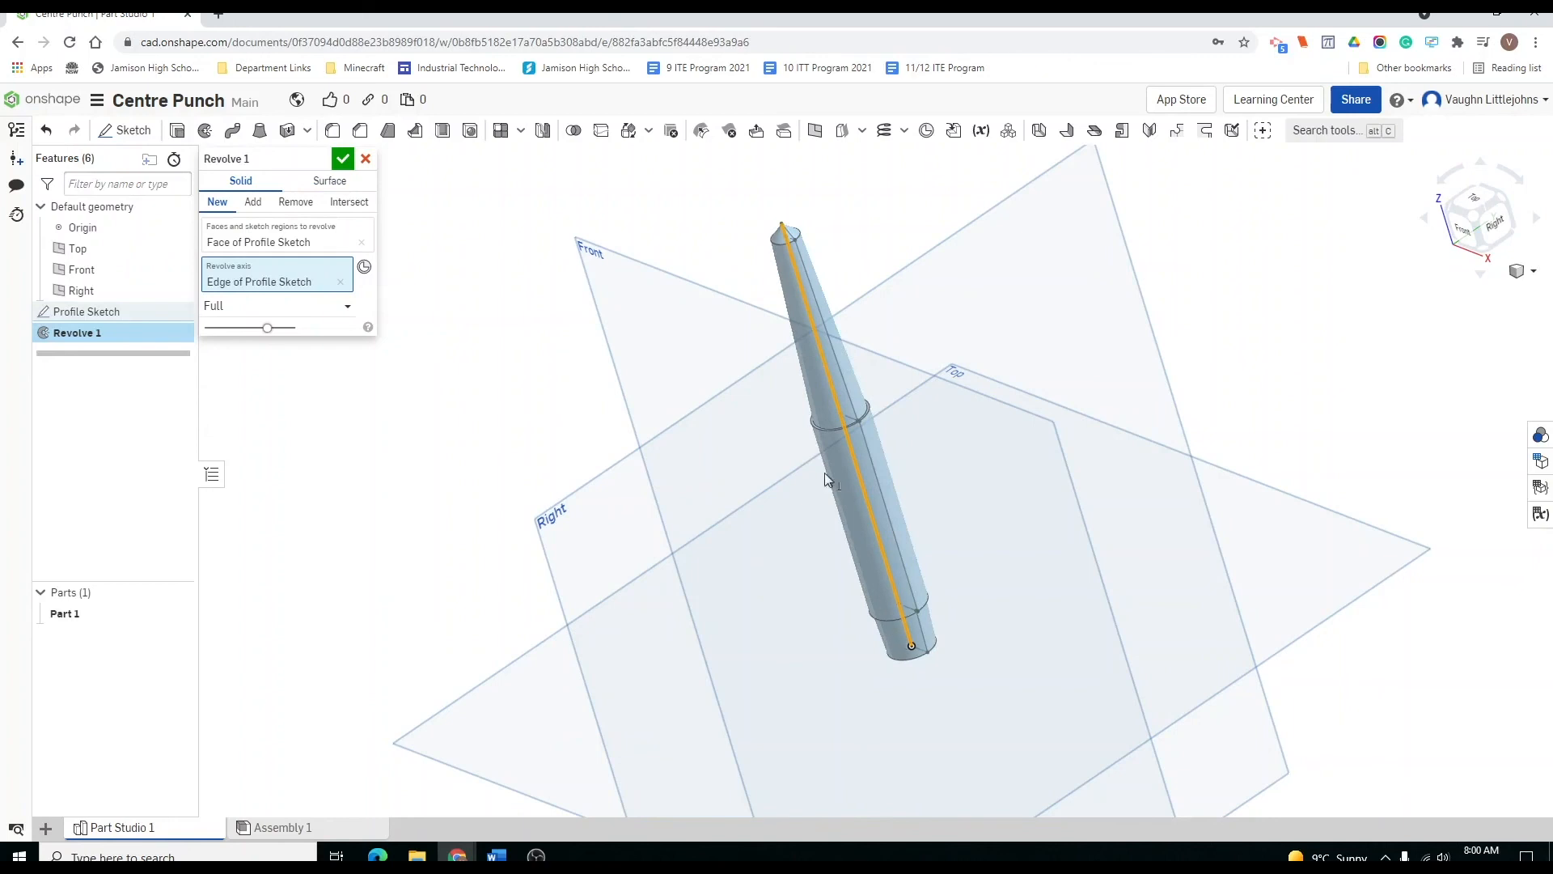
pyautogui.click(342, 164)
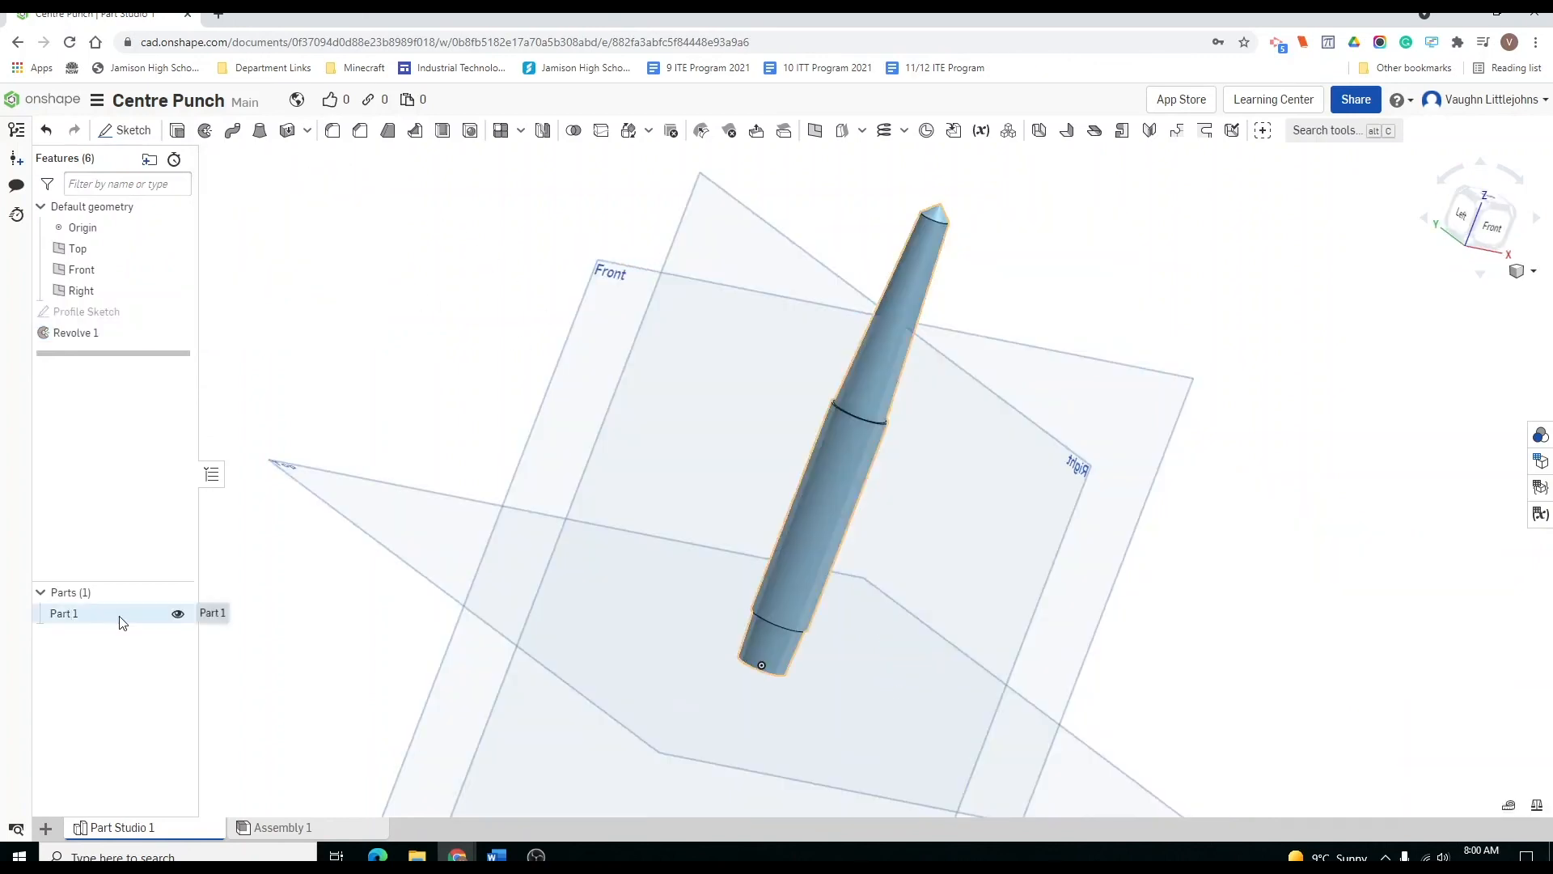
# Rename the revolved part as Centre Punch.
pyautogui.rightClick(121, 621)
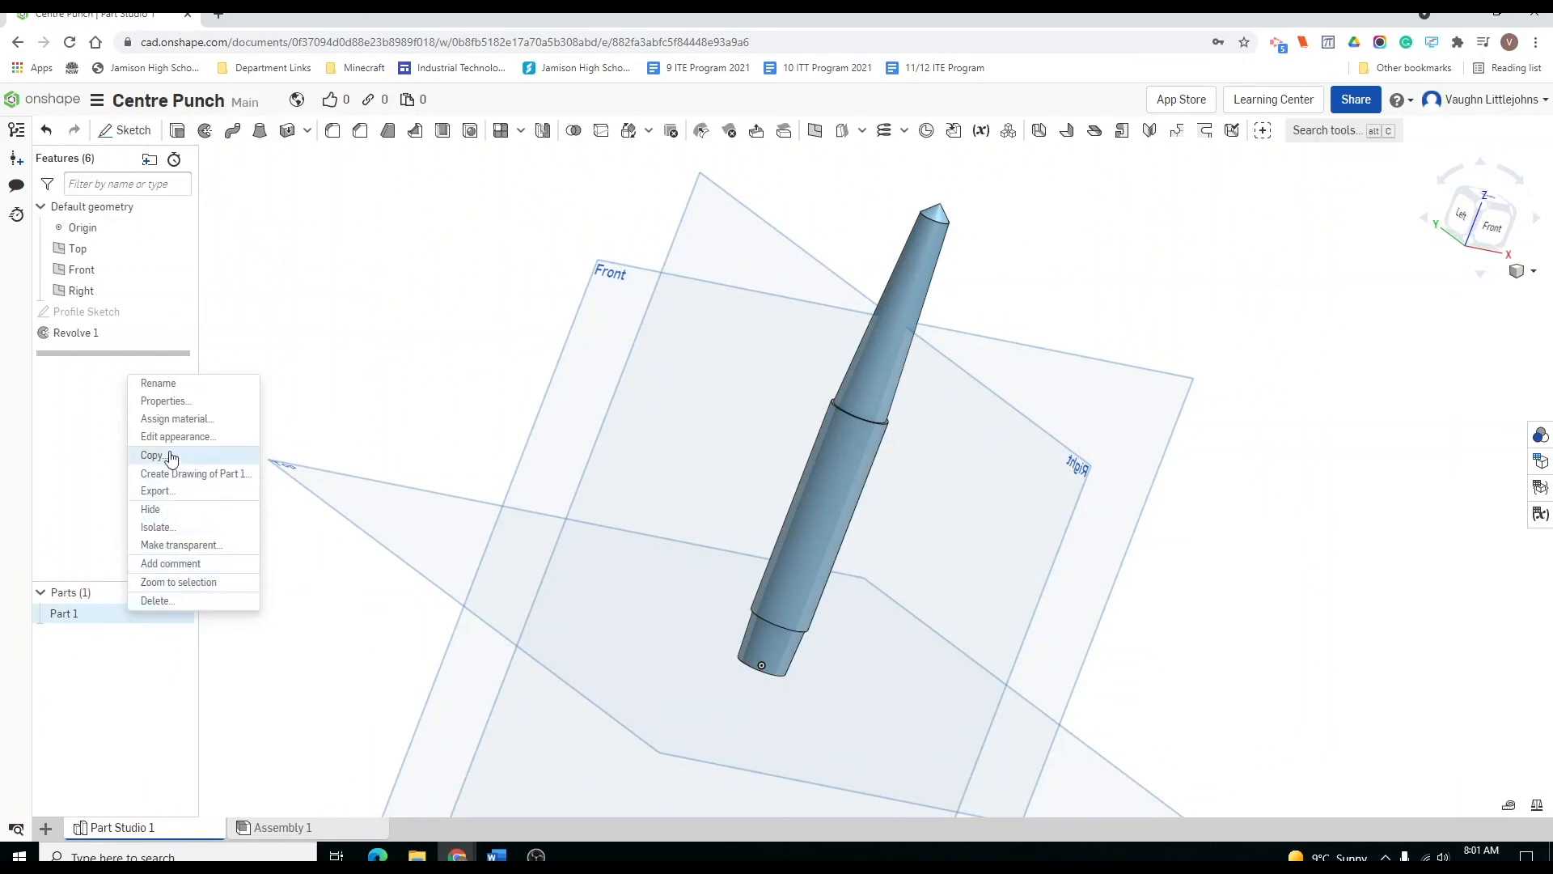
pyautogui.click(162, 385)
pyautogui.write('Centre Punch')
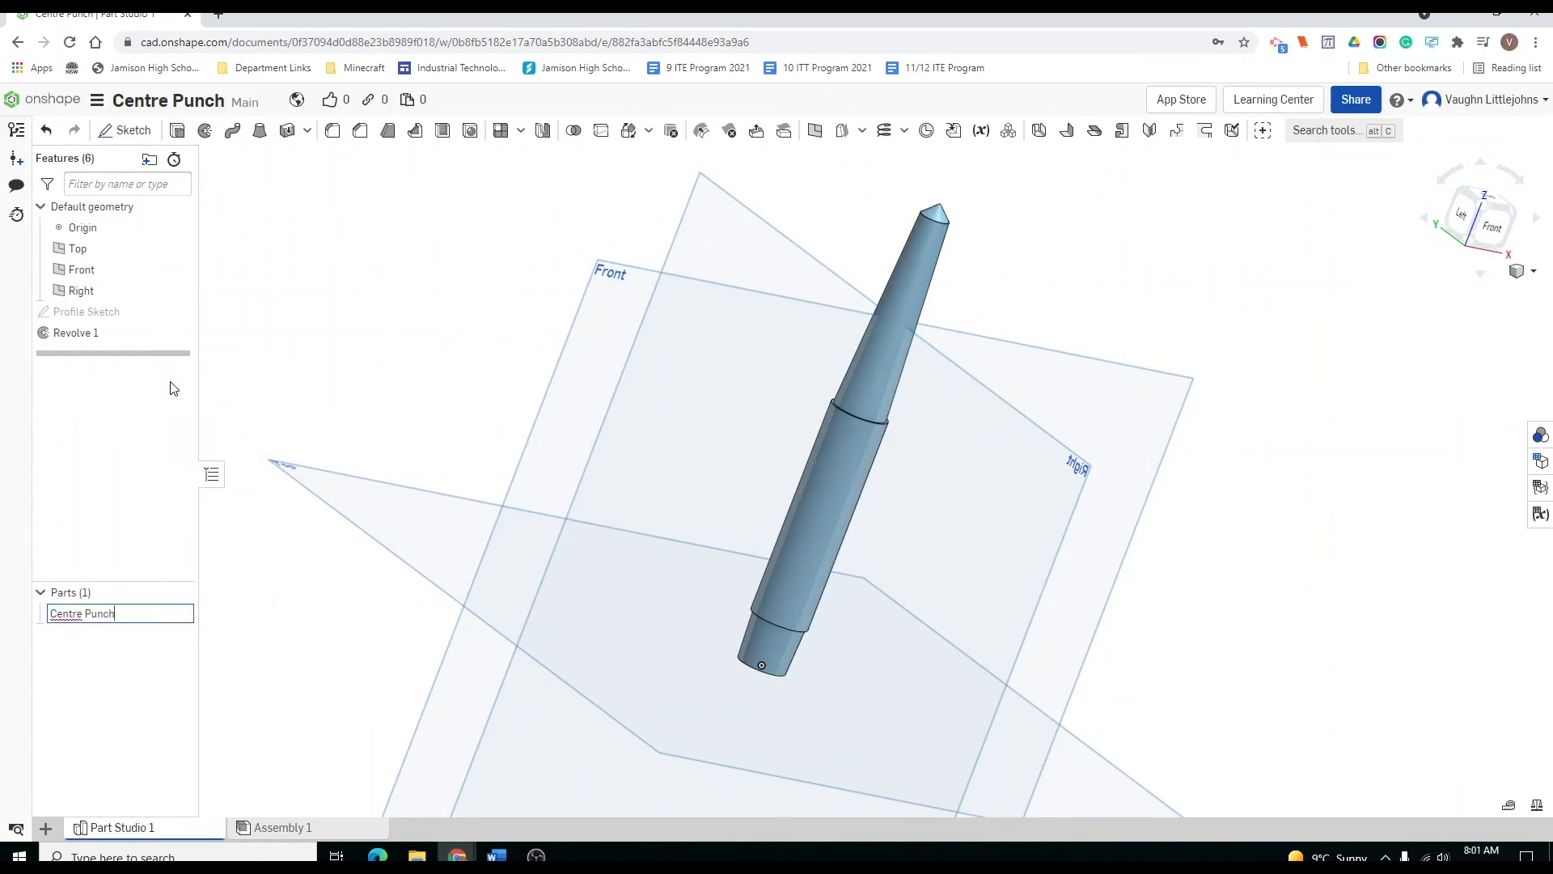
pyautogui.press('Return')
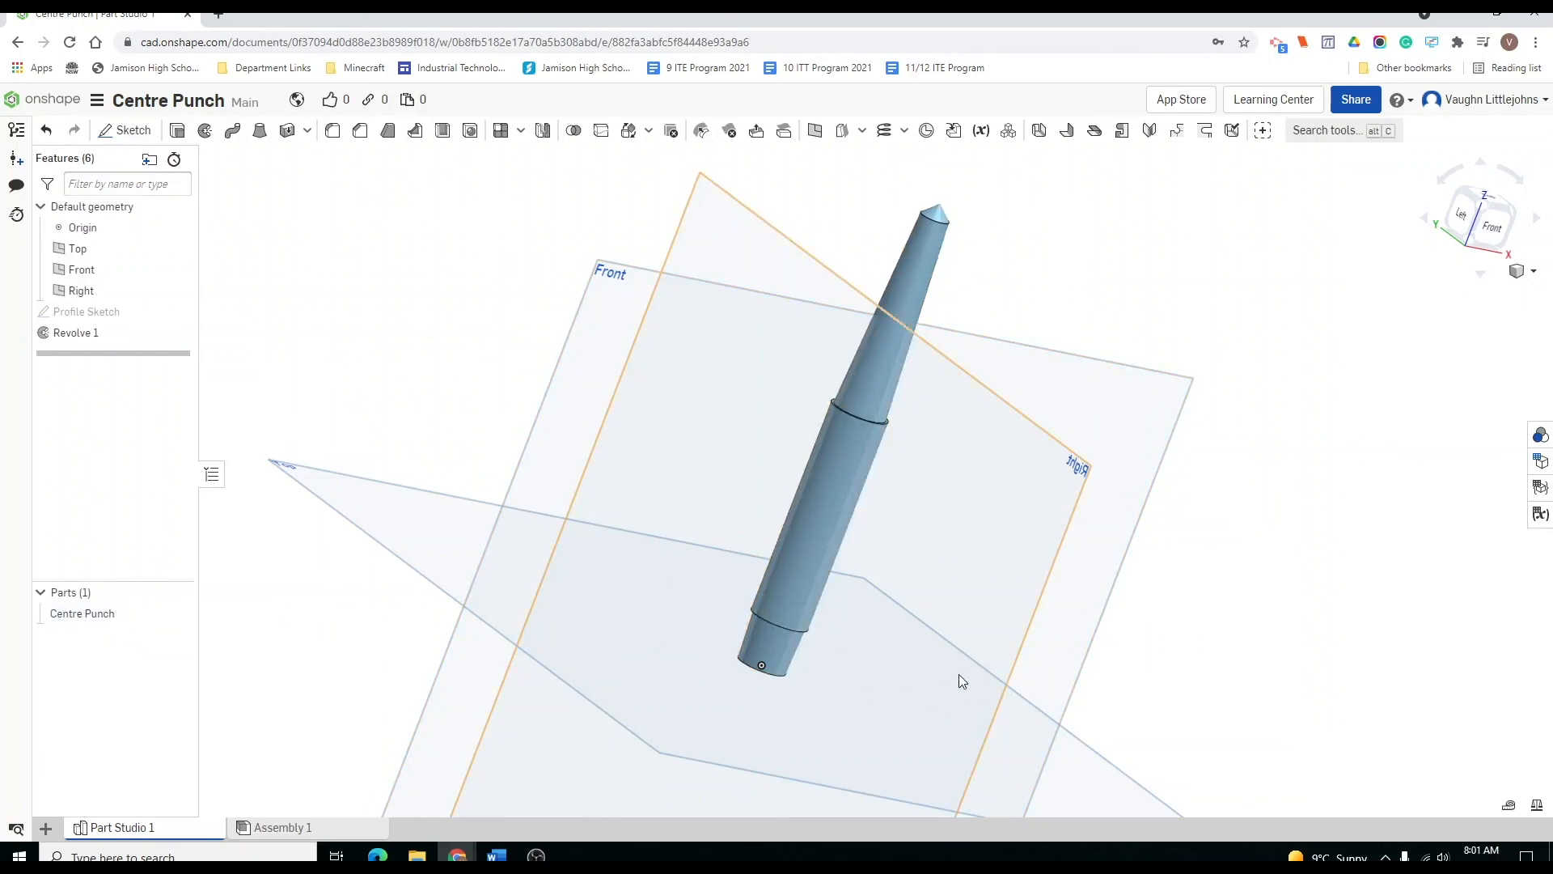
# Inspect the finished punch from several angles, examining the tapered base end, the lower shoulder and the pointed tip.
pyautogui.moveTo(958, 676); pyautogui.dragTo(884, 571, button='right')
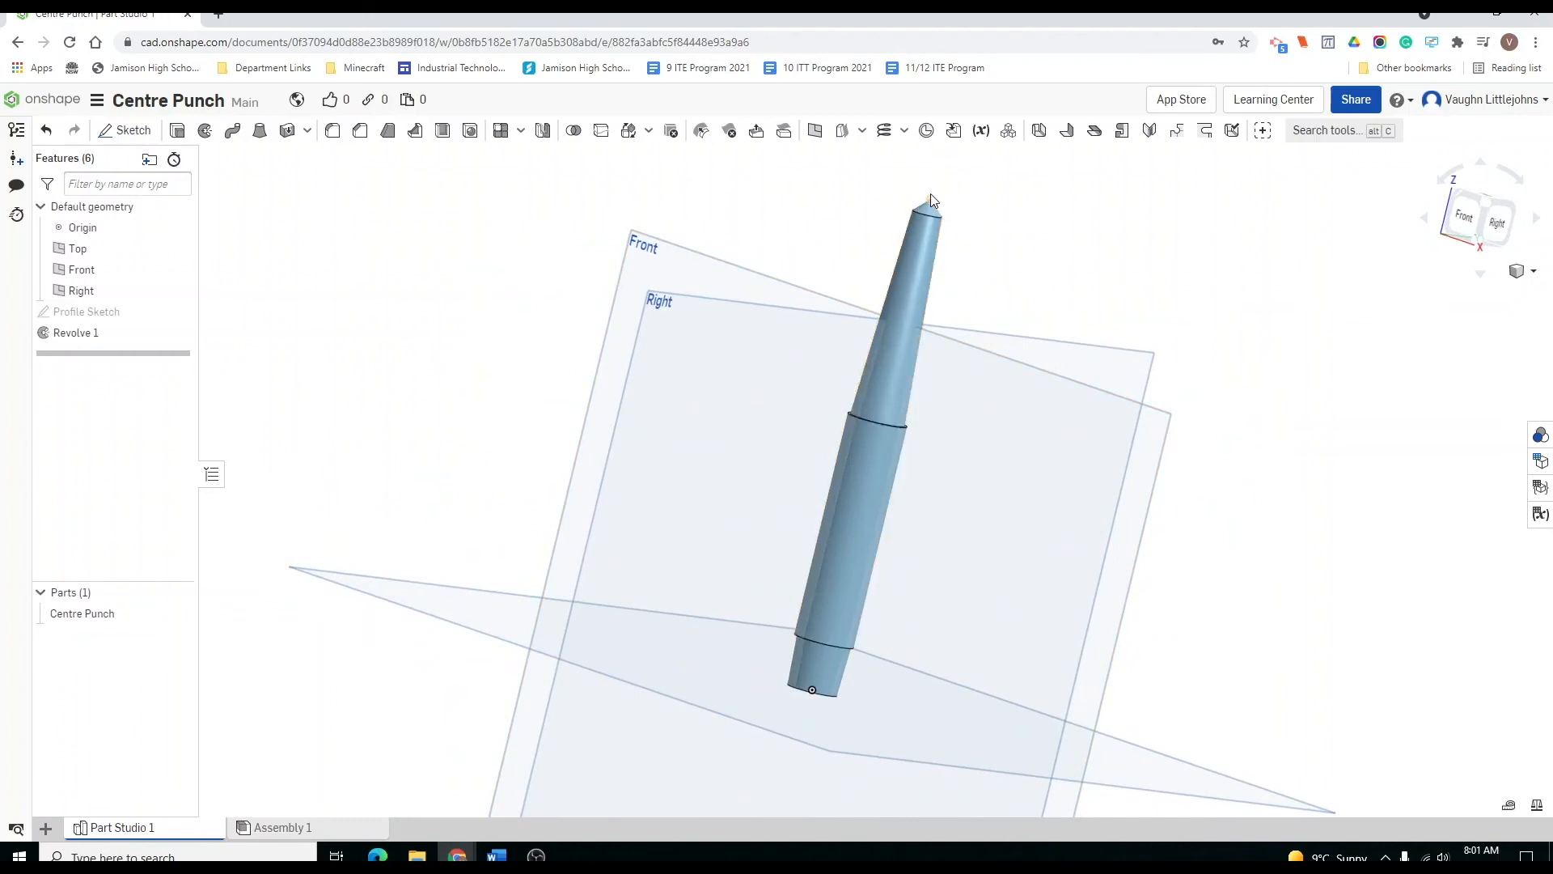
pyautogui.scroll(5, 851, 651)
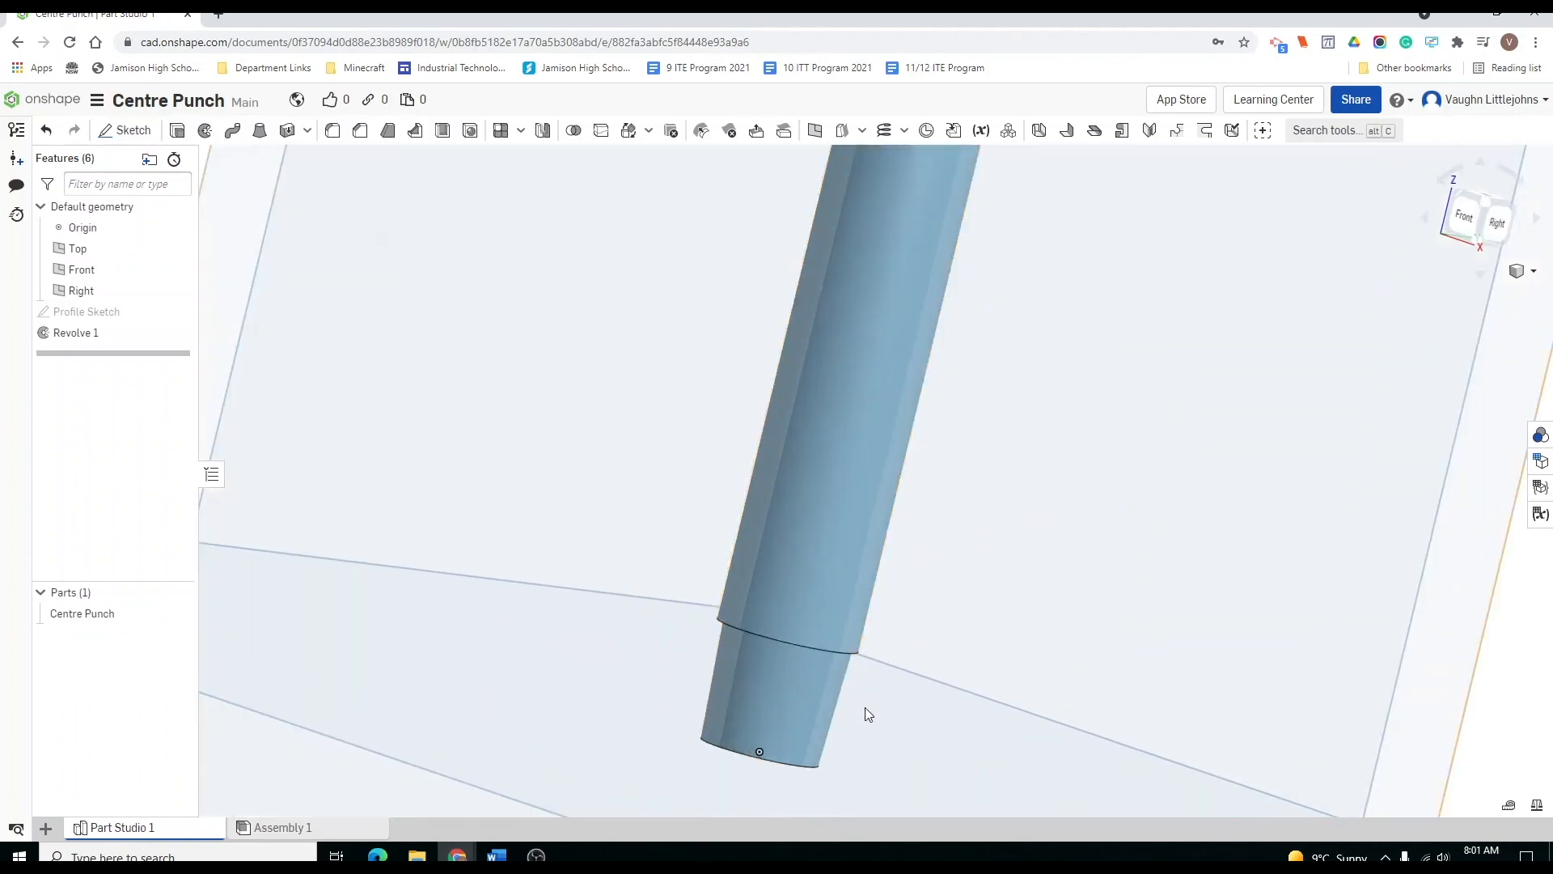
pyautogui.moveTo(886, 730); pyautogui.dragTo(878, 662, button='right')
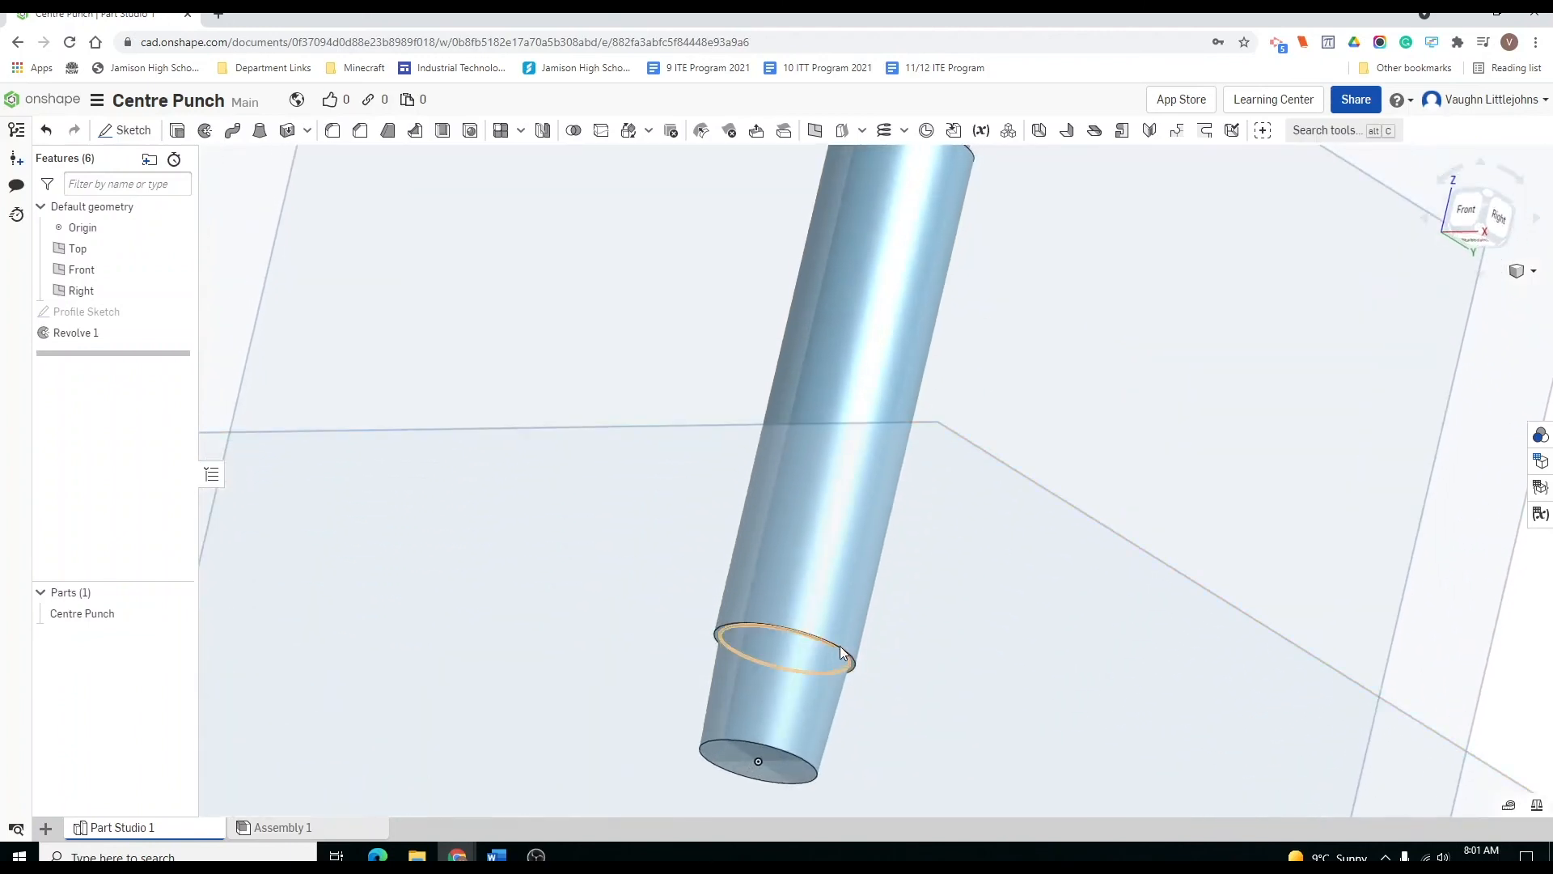
pyautogui.scroll(-6, 998, 284)
pyautogui.moveTo(977, 304); pyautogui.dragTo(946, 503, button='right')
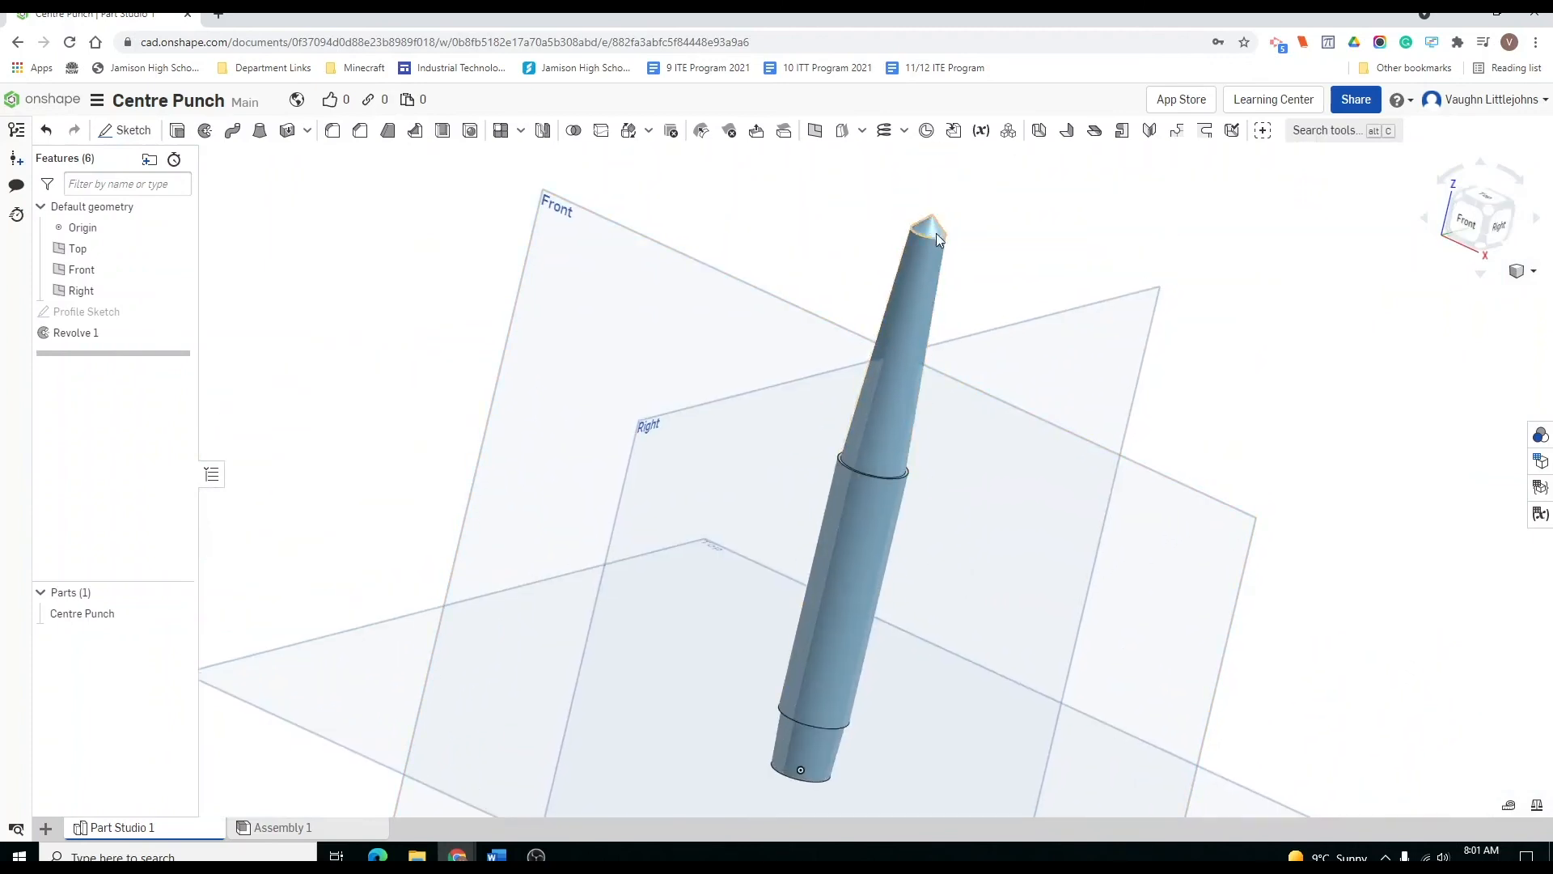